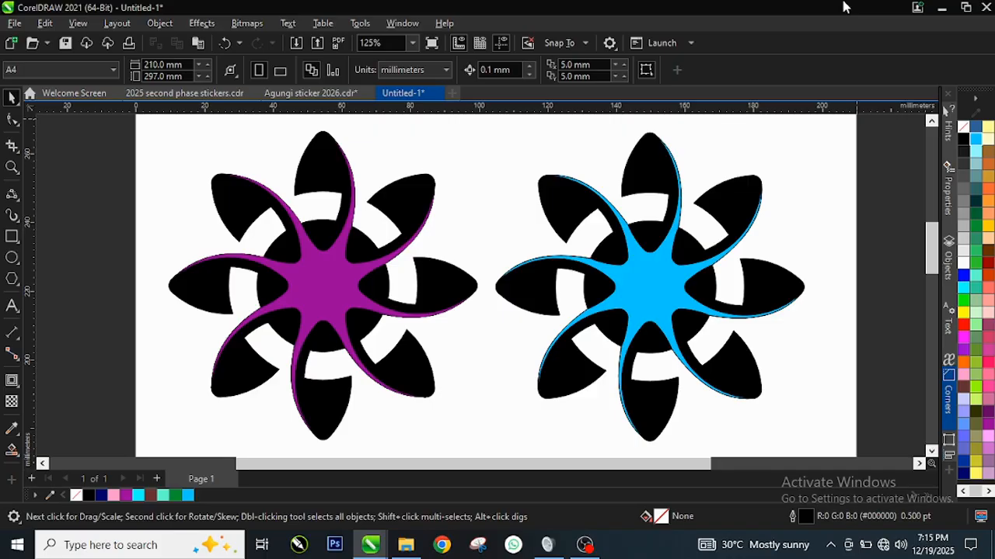
Move both flower designs together off the page onto the empty area to its right.
scroll(422, 224, "up", 1)
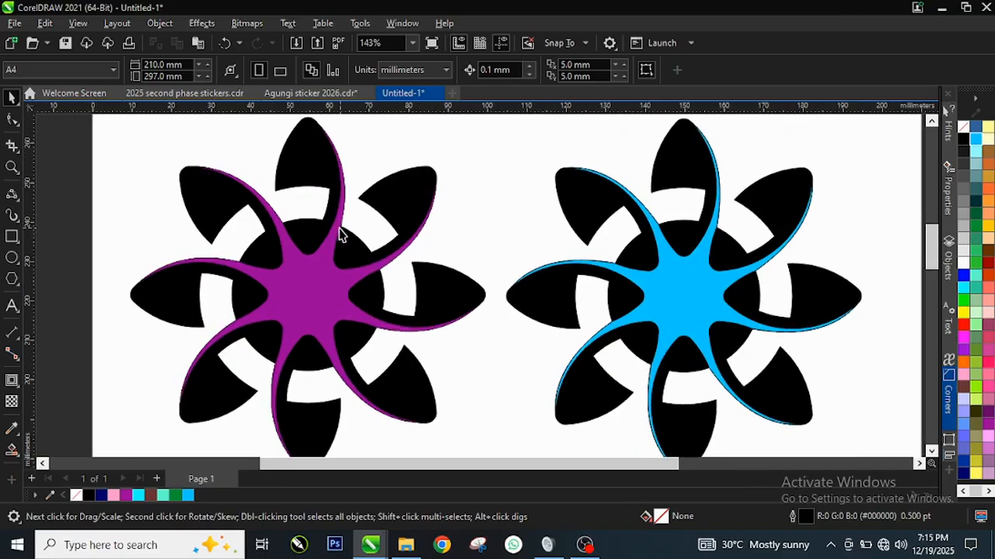
scroll(340, 235, "down", 1)
scroll(358, 247, "down", 3)
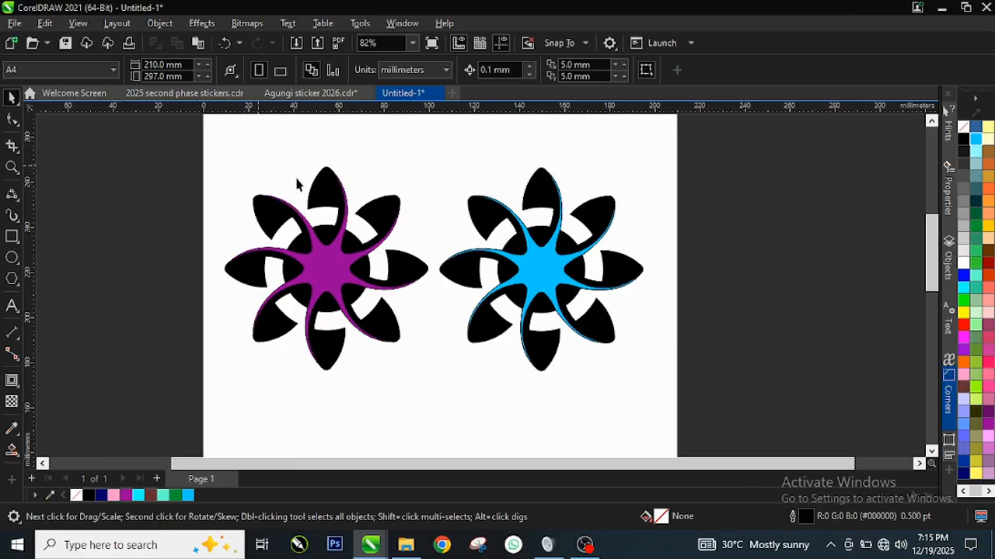
scroll(328, 200, "down", 1)
scroll(328, 201, "down", 1)
left_click_drag(242, 146, 584, 342)
left_click_drag(399, 244, 710, 228)
scroll(745, 221, "up", 2)
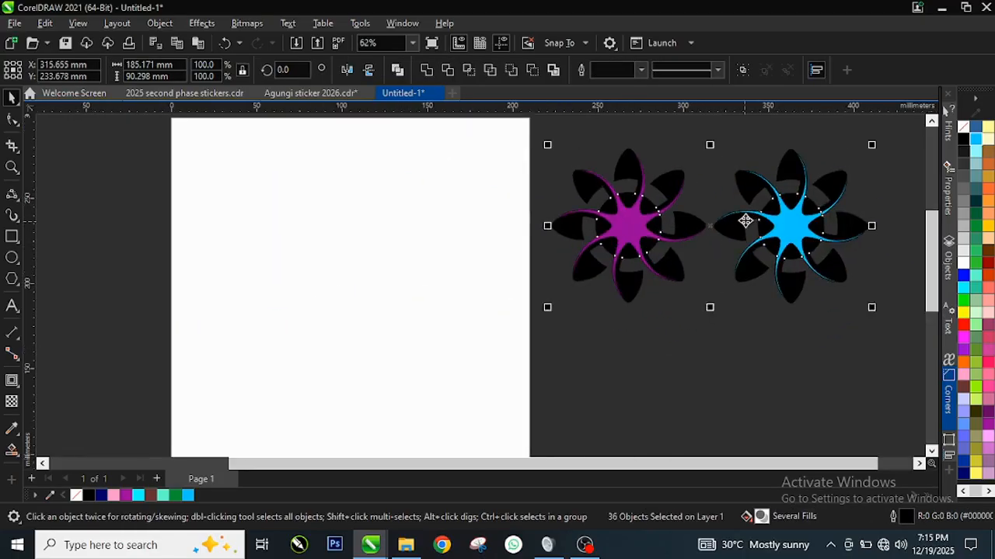
scroll(619, 255, "down", 2)
Draw a circle about 86.5 mm in diameter on the page and shift it toward the page's upper left.
scroll(322, 198, "up", 1)
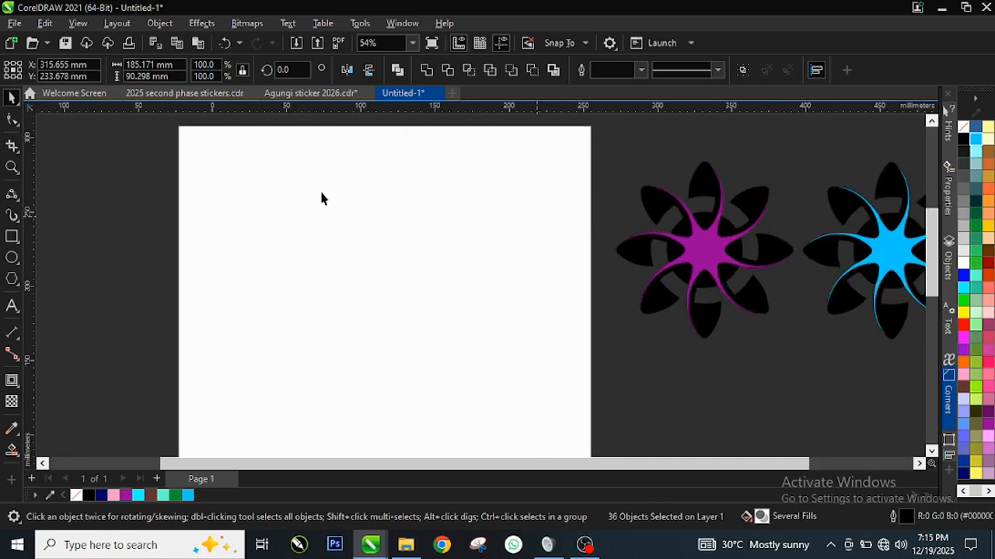
scroll(491, 235, "up", 1)
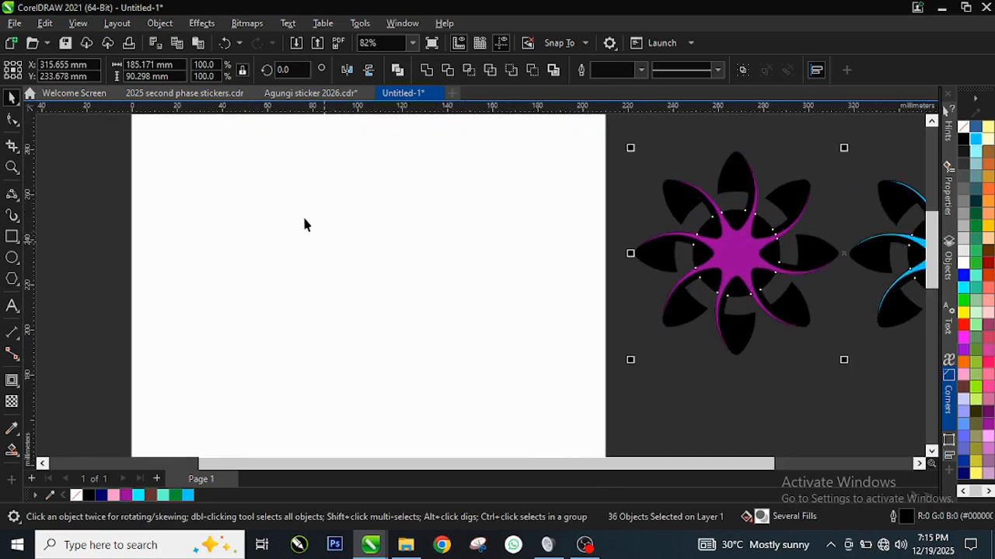
scroll(293, 225, "down", 2)
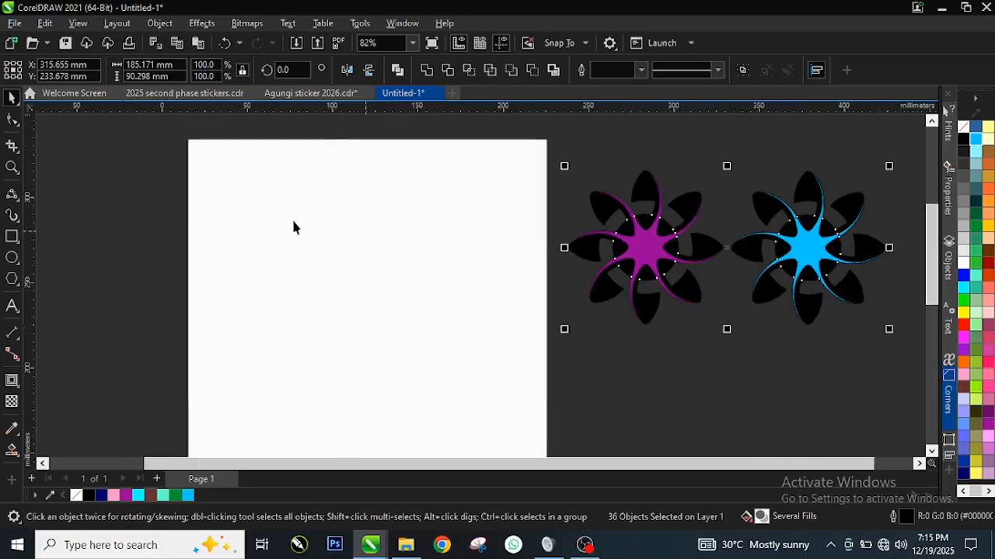
scroll(193, 212, "up", 2)
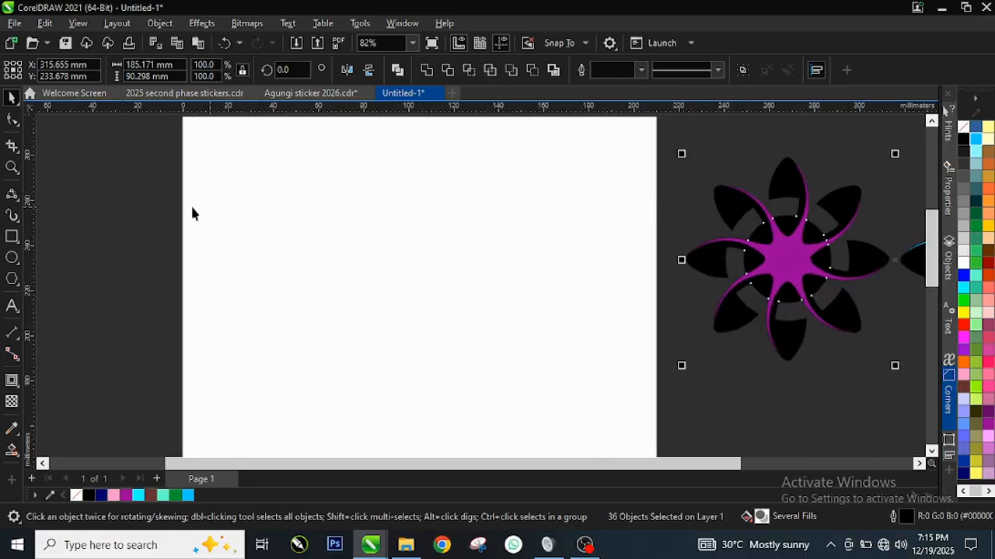
left_click(11, 258)
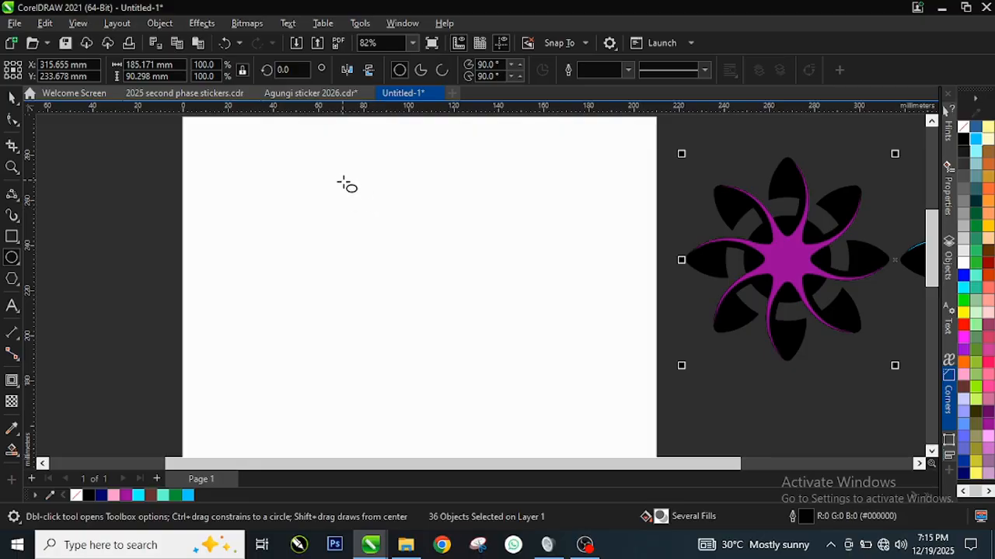
left_click_drag(343, 182, 427, 378)
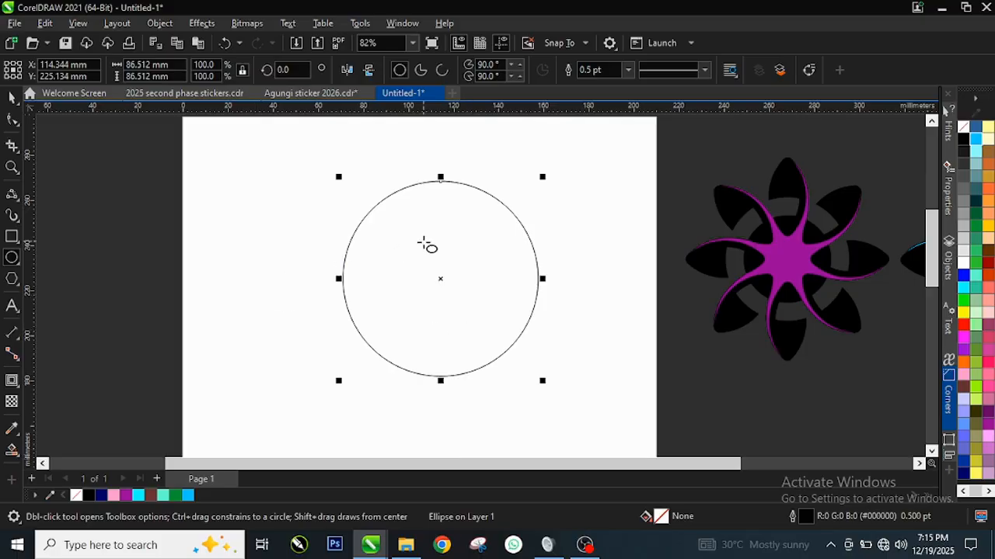
key("space")
left_click_drag(435, 245, 378, 233)
scroll(440, 205, "up", 1)
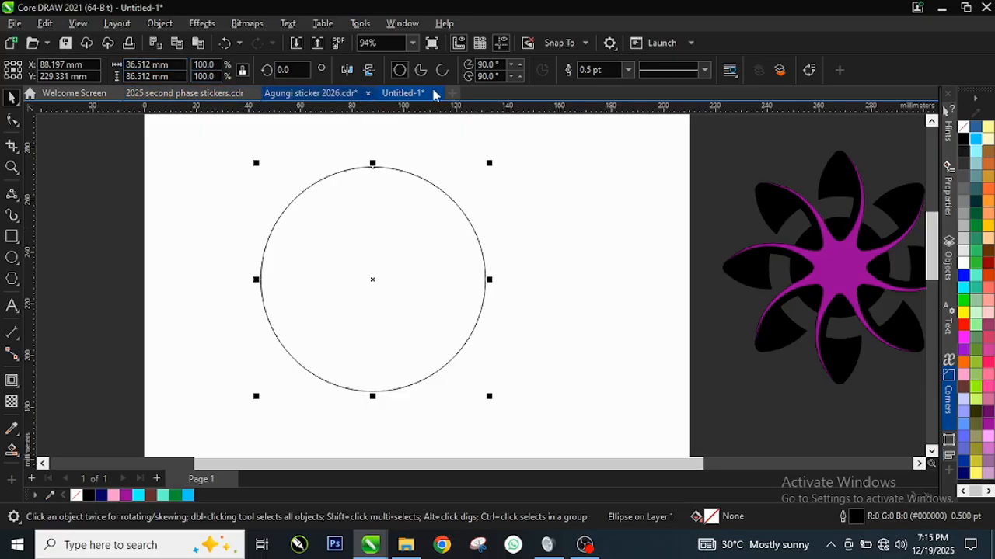
Choose millimeters as the document's measurement units.
left_click(309, 171)
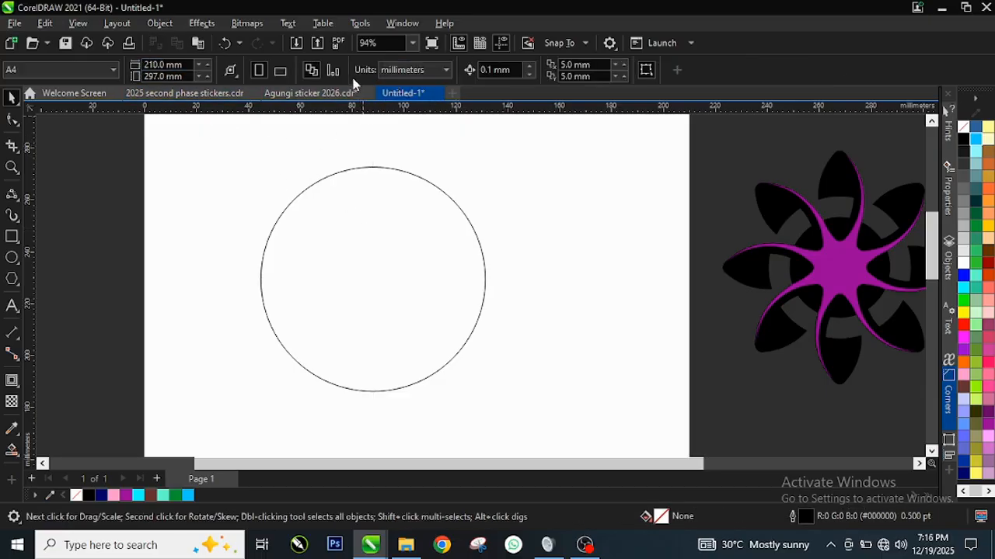
left_click(442, 71)
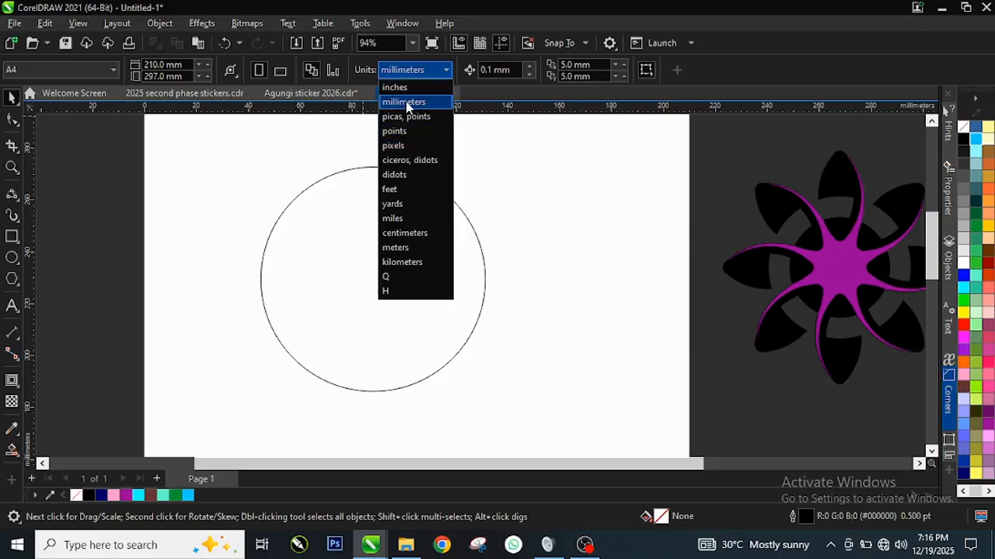
left_click(407, 104)
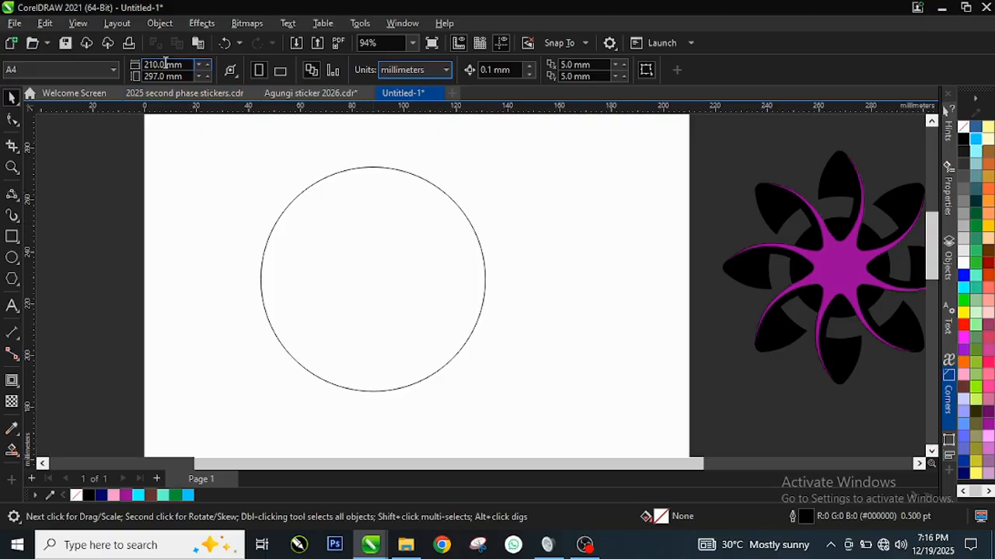
Set the circle's width and height to 100 mm each.
left_click(346, 216)
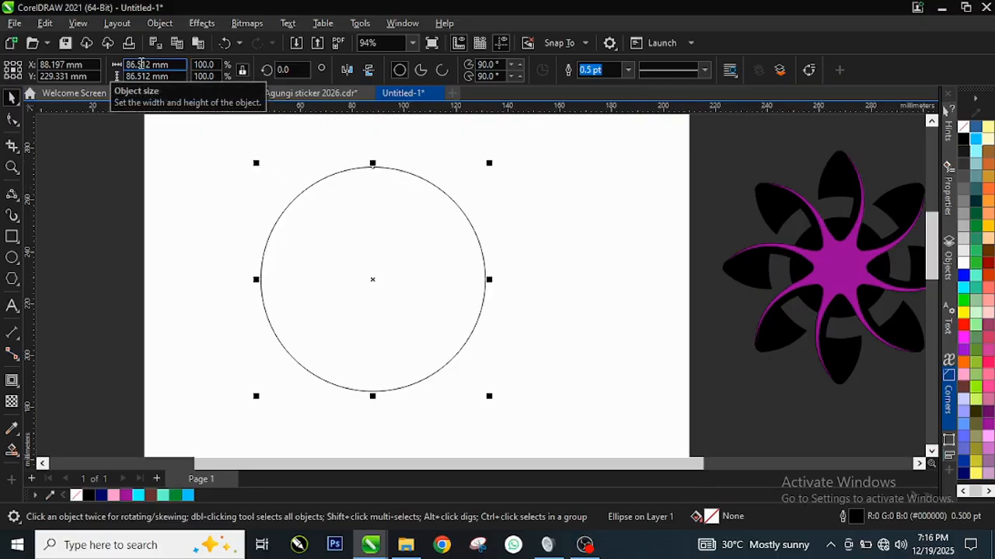
left_click(169, 65)
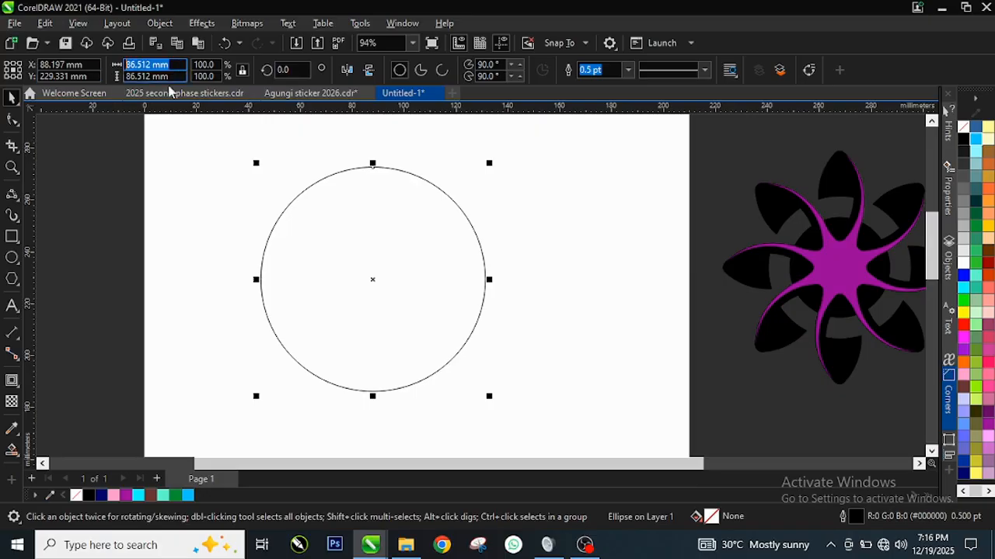
type("100")
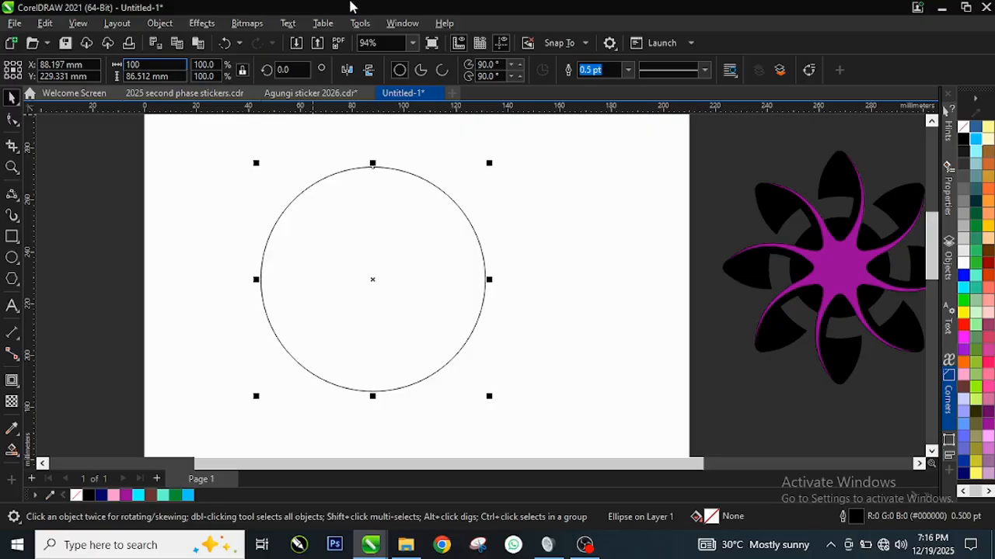
key("Tab")
type("100")
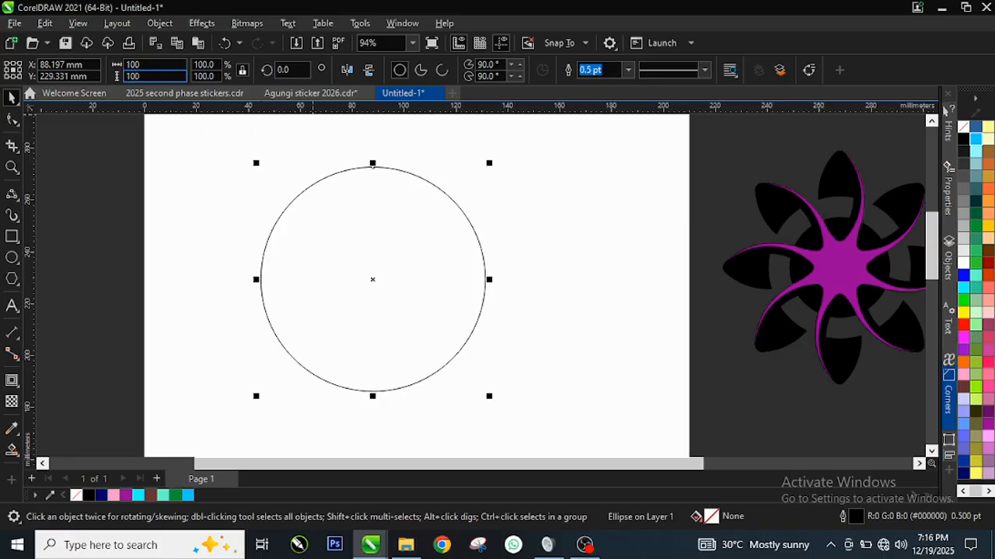
key("Return")
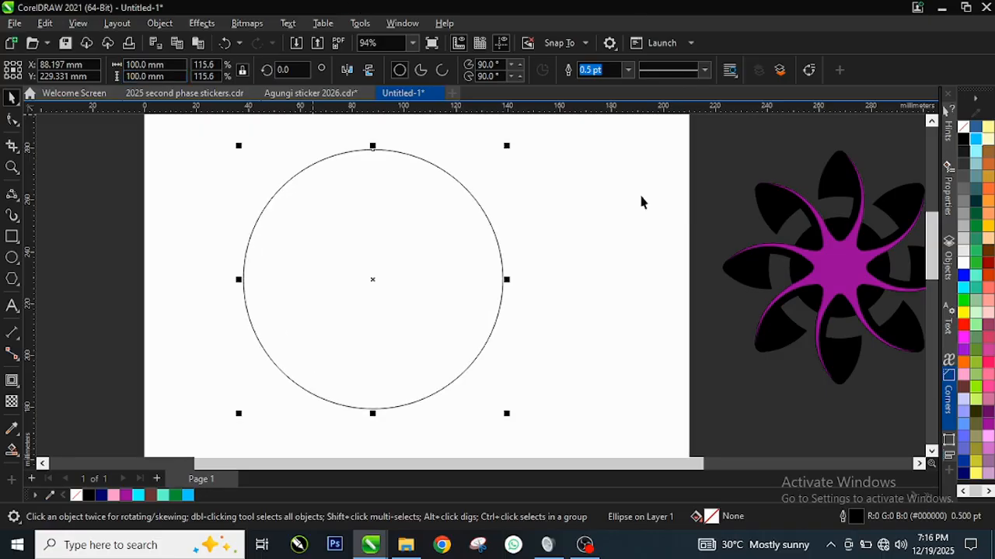
Draw a tall narrow rectangle about 25.6 mm wide and 143 mm high across the circle's left side, extending above and below it.
scroll(329, 295, "down", 1)
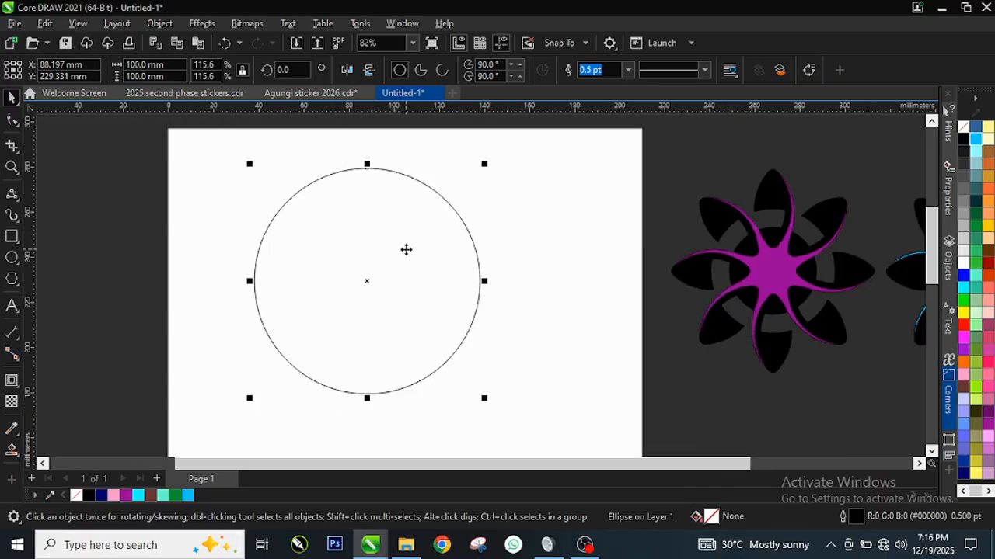
scroll(407, 253, "up", 1)
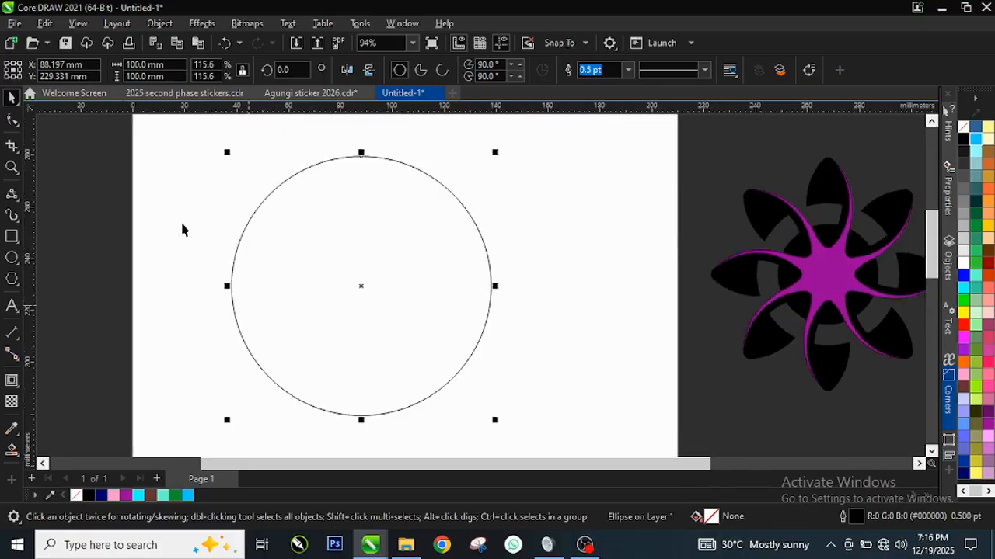
scroll(343, 238, "down", 1)
left_click(12, 235)
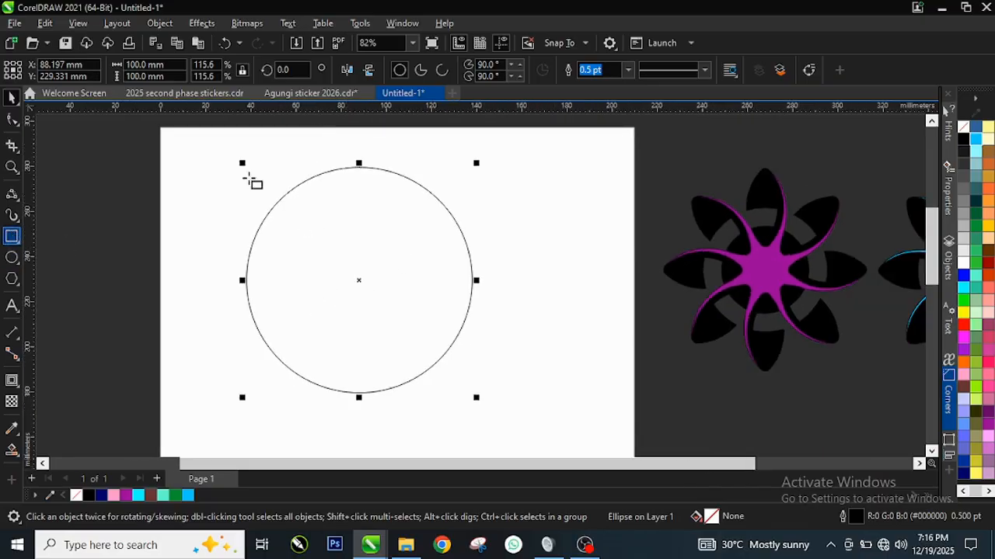
scroll(257, 182, "down", 1)
mouse_move(239, 150)
left_mouse_down()
mouse_move(307, 367)
mouse_move(304, 388)
mouse_move(284, 397)
left_mouse_up()
scroll(272, 259, "up", 1)
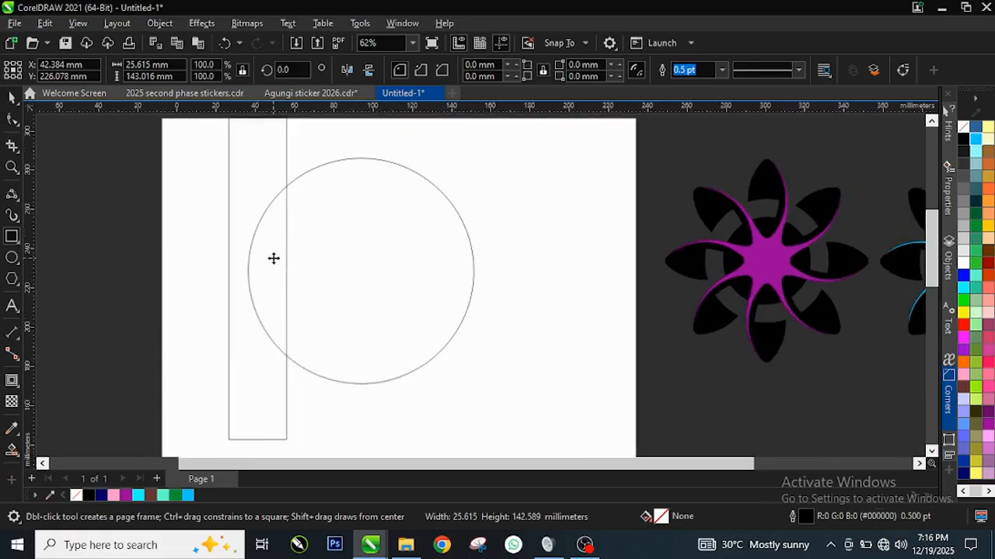
Align the rectangle to the circle so their centres match vertically and their left edges coincide.
key("space")
left_click(365, 246, "shift")
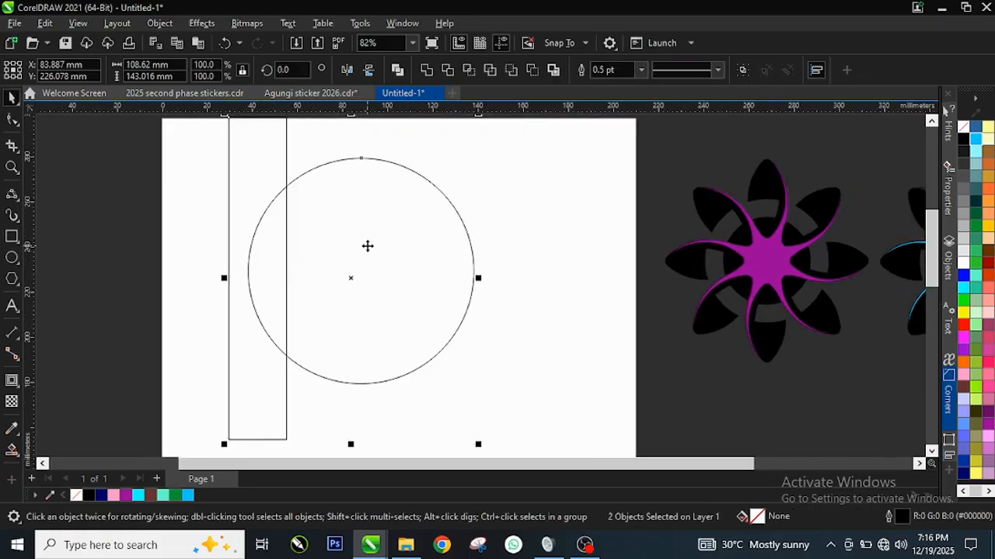
key("e")
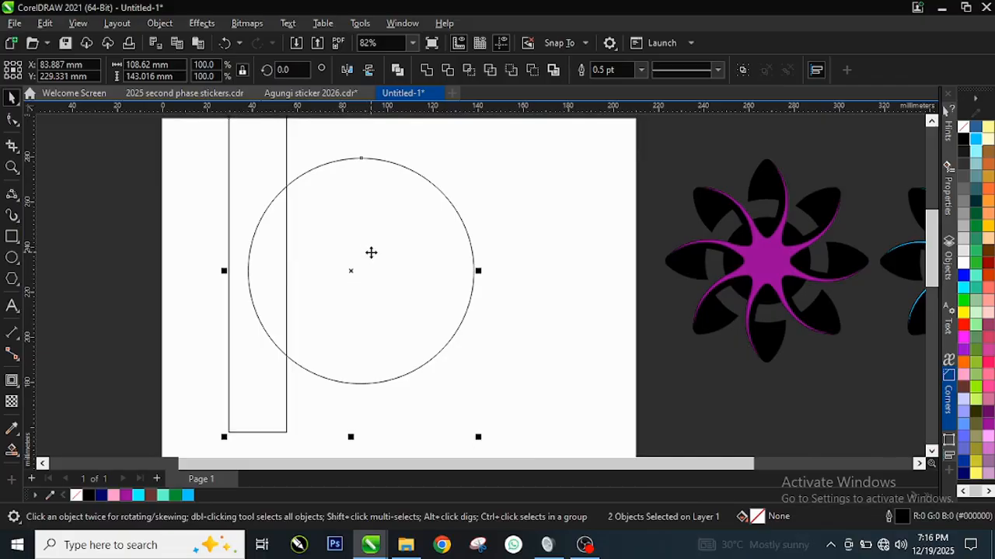
key("c")
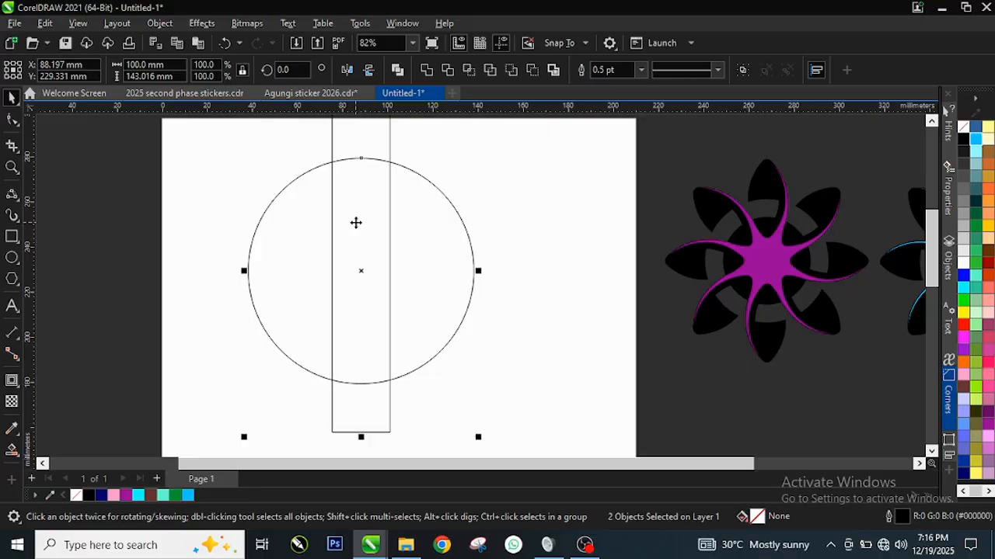
key("l")
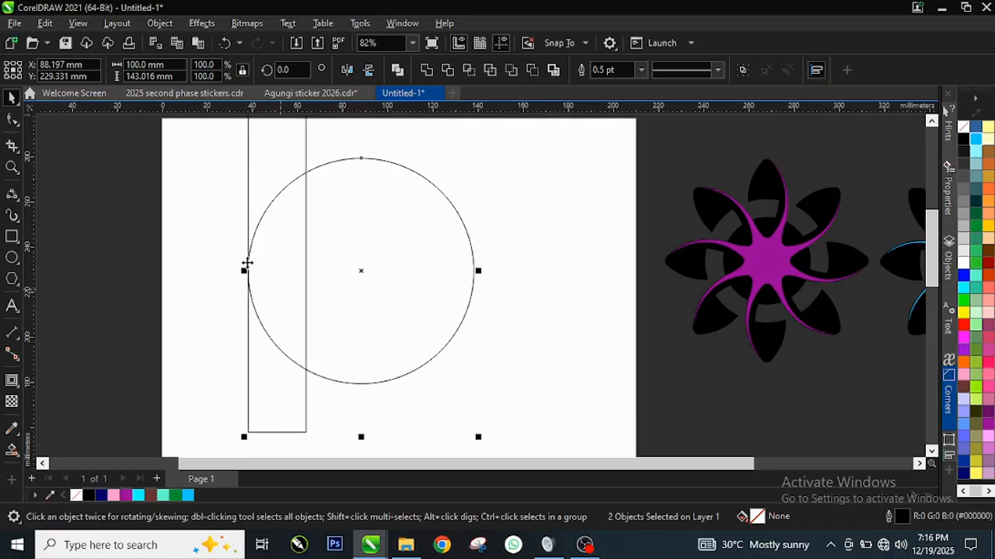
Mirror a copy of the rectangle against its right edge and repeat the duplication once to make three adjoining rectangles.
left_click(203, 270)
left_click(278, 272)
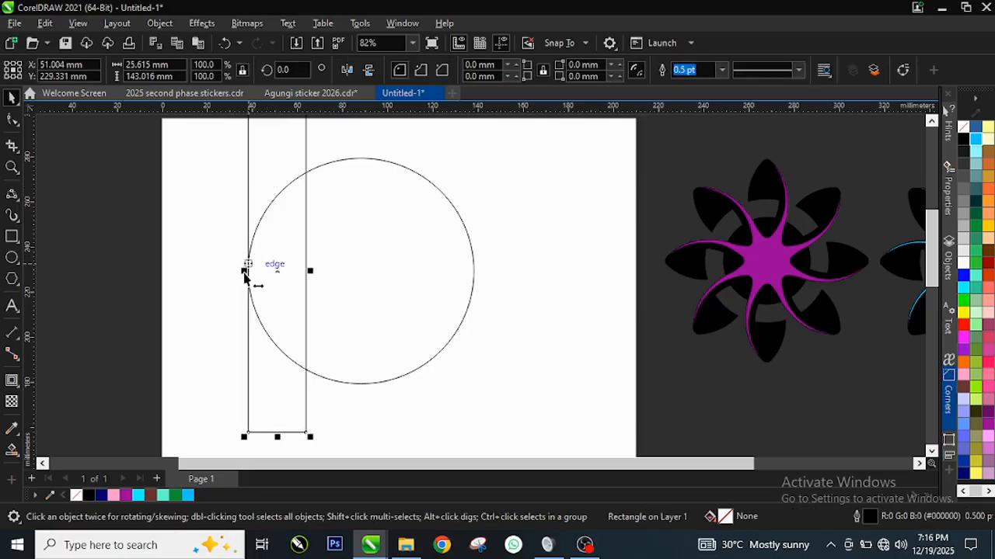
left_click_drag(244, 272, 335, 292)
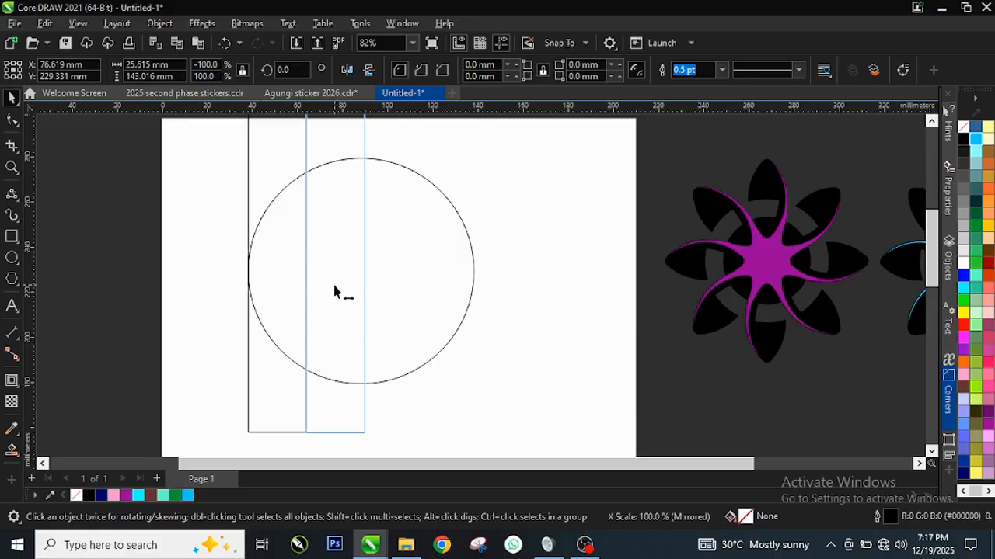
left_click_drag(334, 291, 333, 291)
scroll(341, 269, "up", 2)
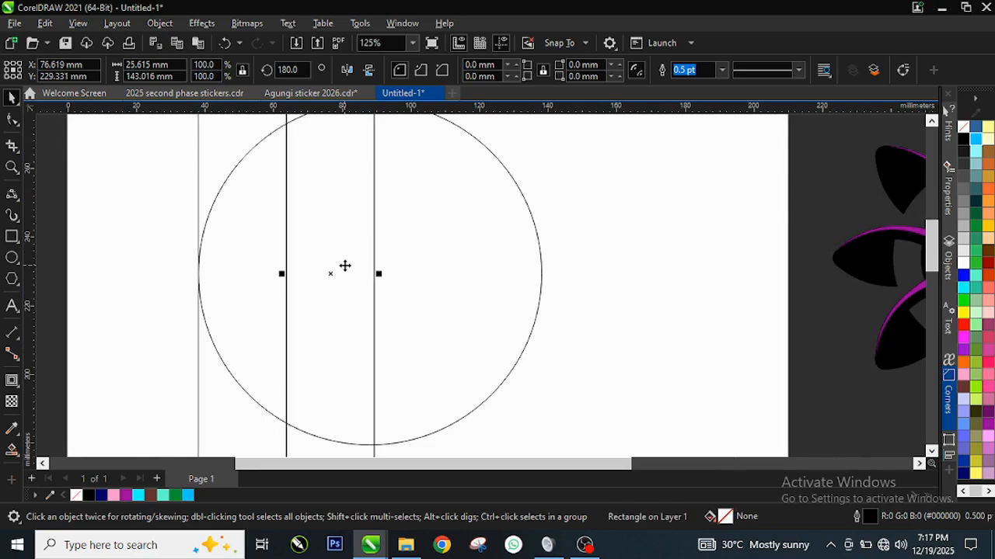
scroll(344, 267, "down", 2)
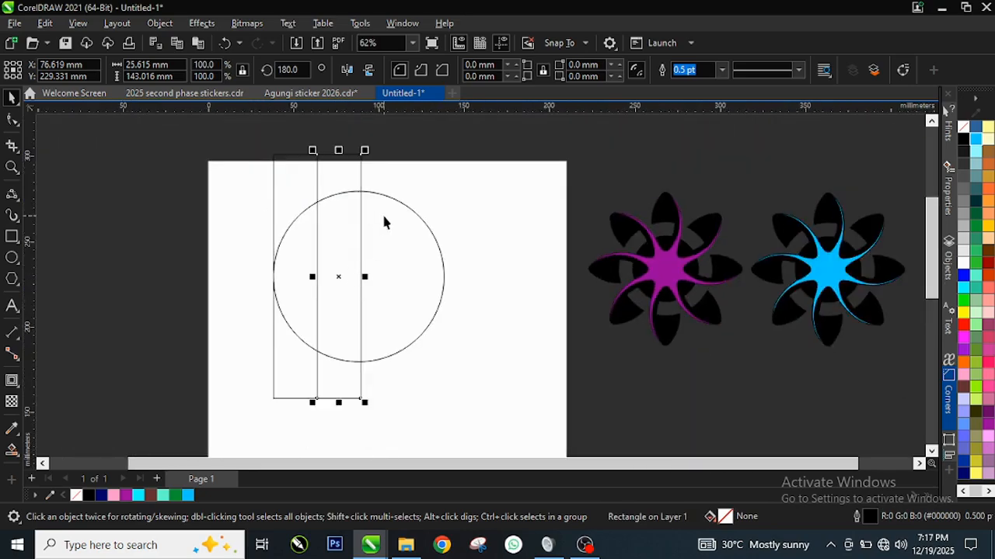
key("ctrl+r")
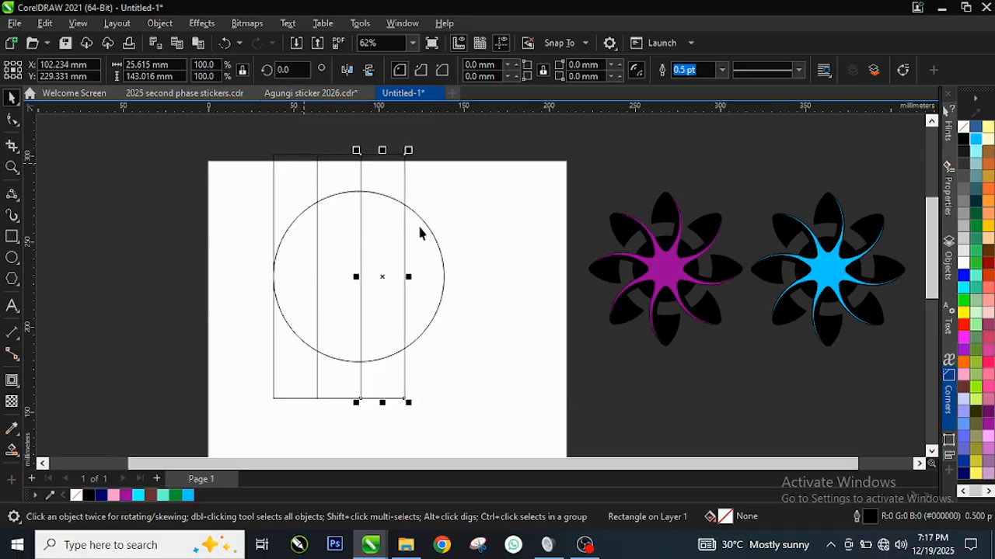
Stretch the three rectangles together horizontally to the circle's right quadrant, making them 100 mm wide in total.
scroll(412, 222, "up", 1)
scroll(396, 215, "down", 1)
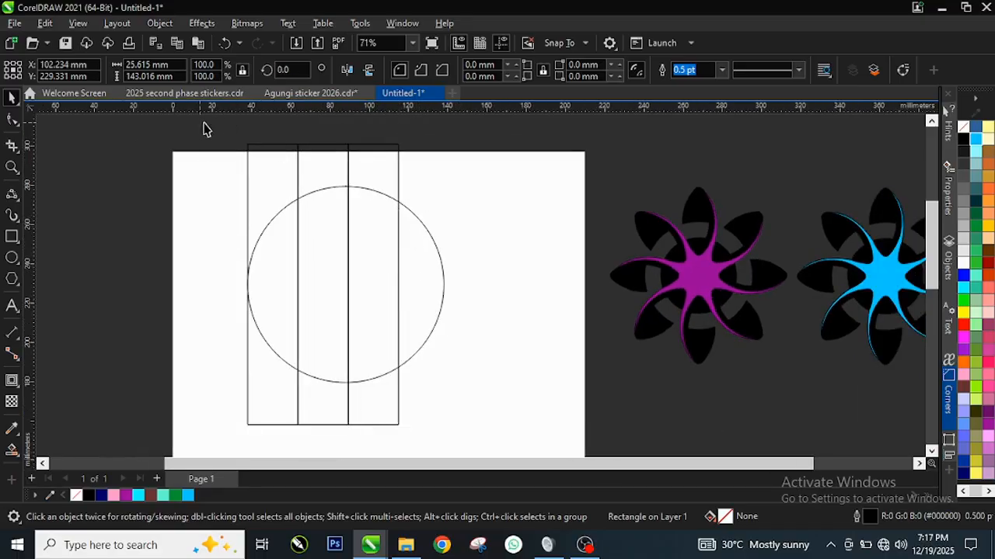
left_click_drag(201, 122, 419, 451)
scroll(426, 206, "up", 2)
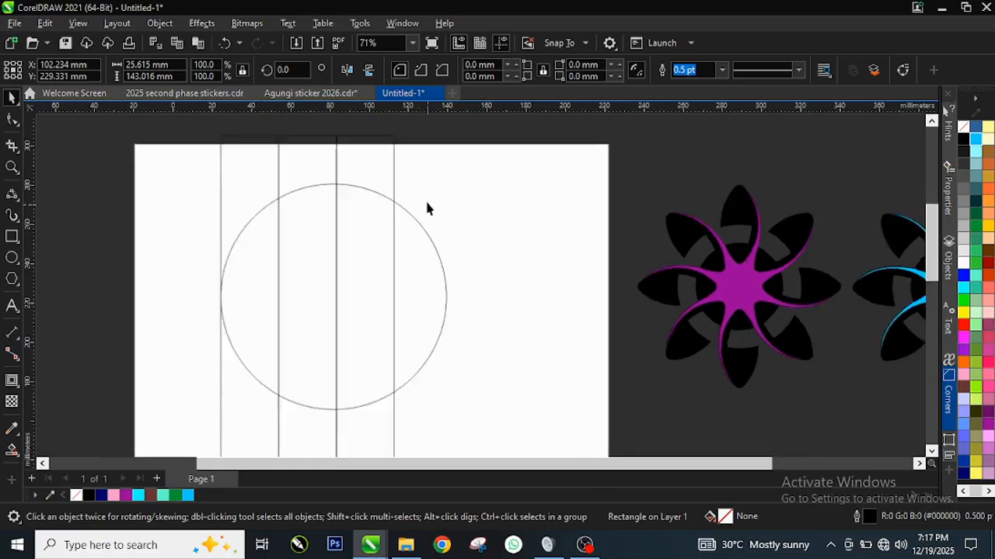
scroll(391, 329, "down", 1)
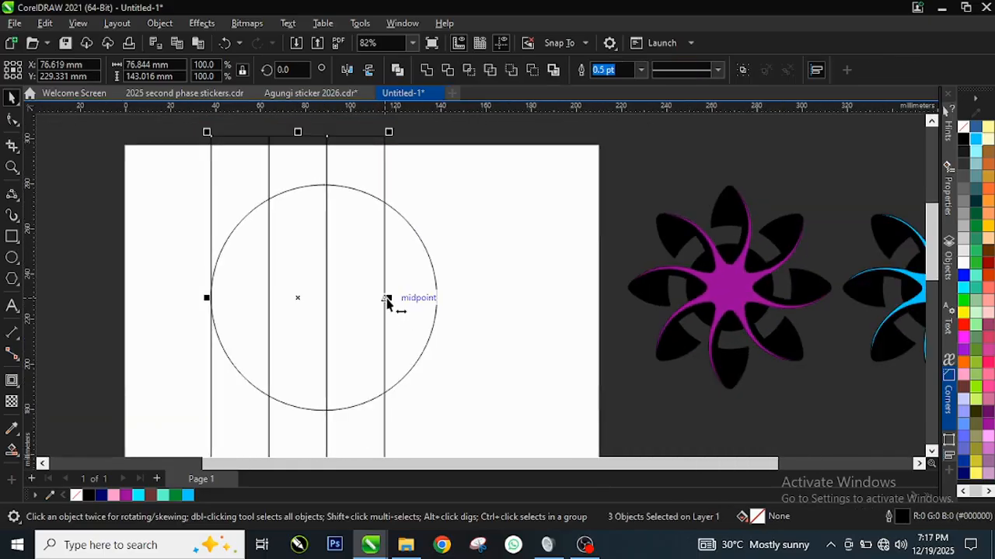
left_click_drag(387, 298, 436, 302)
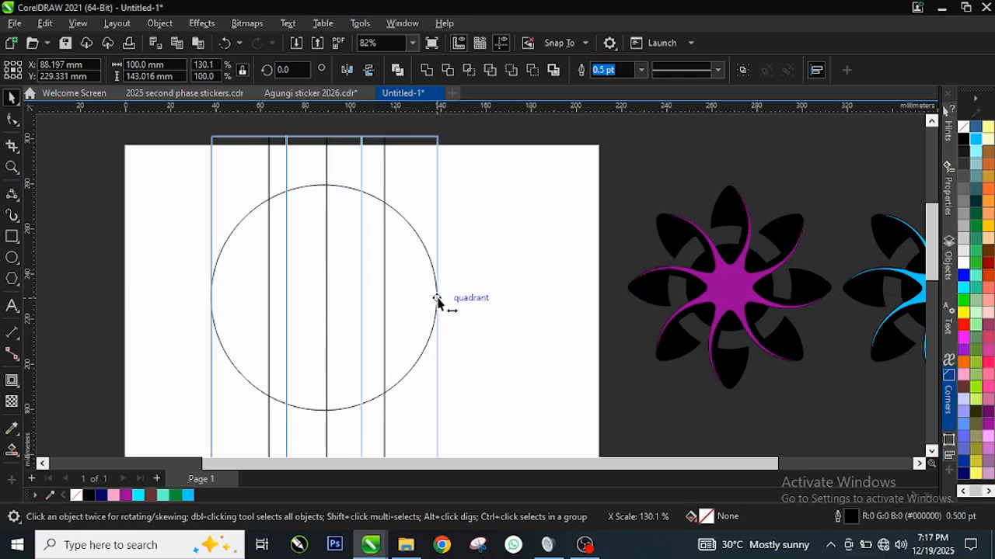
Finish the three rectangles' horizontal stretch at the circle's right quadrant, and select only the circle.
left_click_drag(436, 302, 437, 302)
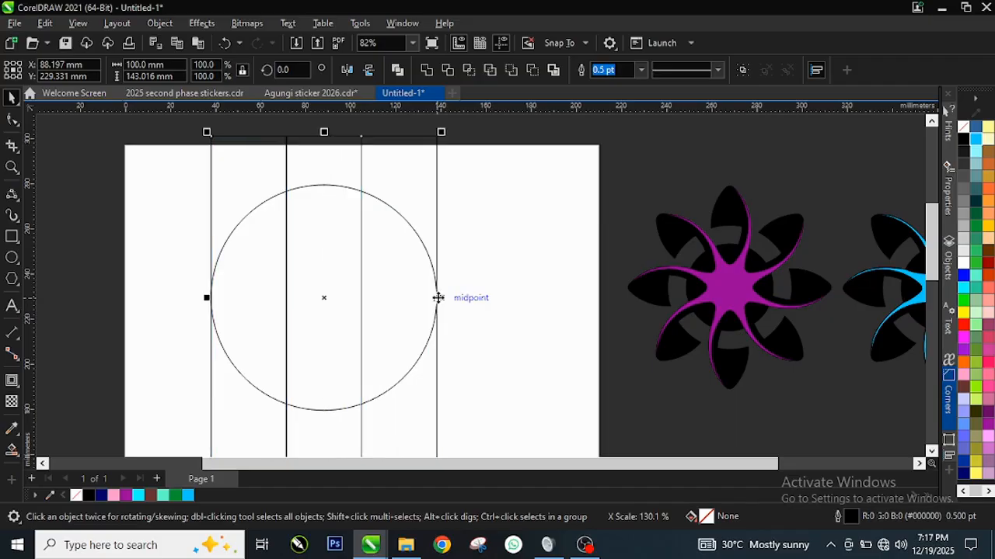
scroll(453, 264, "down", 2)
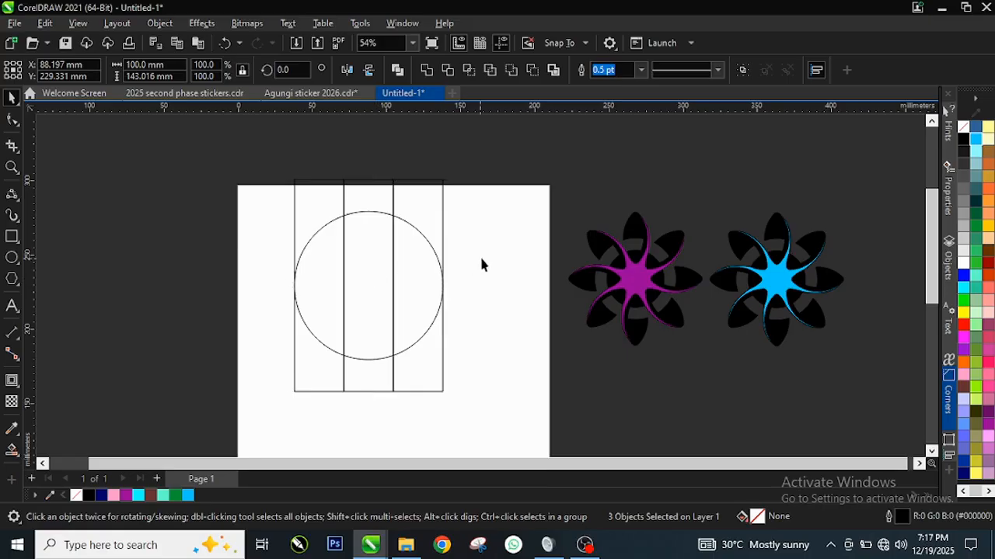
left_click_drag(266, 201, 451, 363)
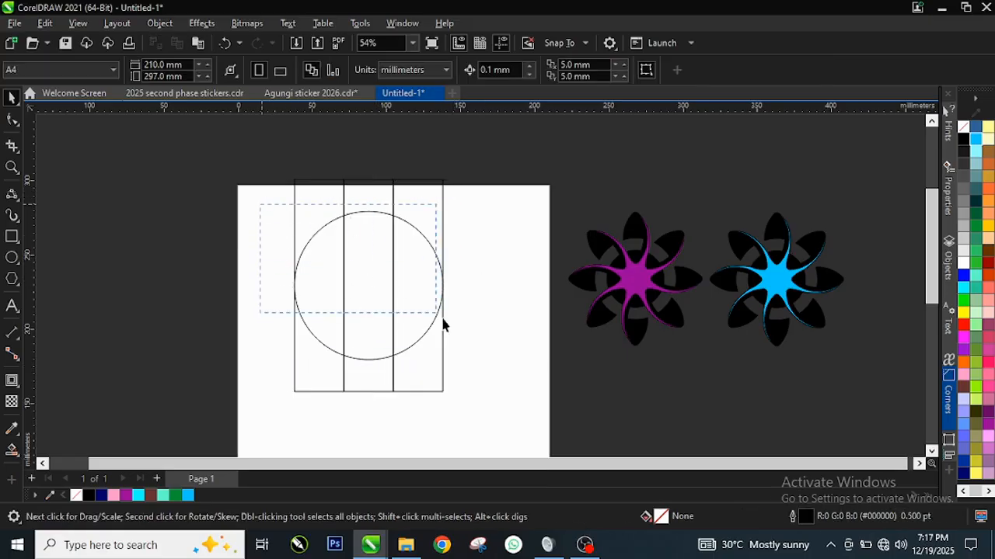
left_click_drag(445, 324, 462, 368)
scroll(423, 266, "up", 1)
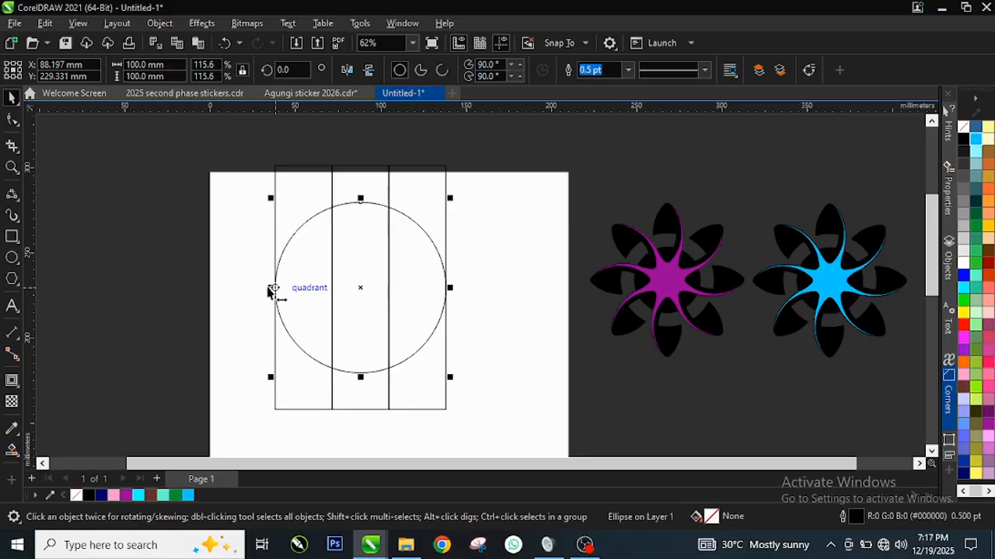
left_click_drag(270, 289, 342, 293)
key("ctrl+z")
mouse_move(271, 291)
left_mouse_down()
mouse_move(296, 289)
mouse_move(261, 288)
left_mouse_up()
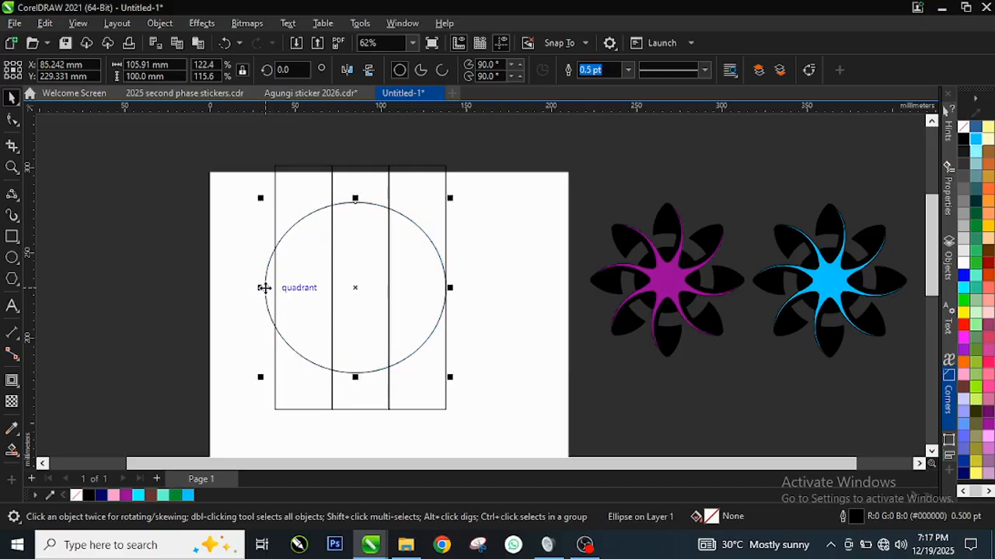
key("ctrl+z")
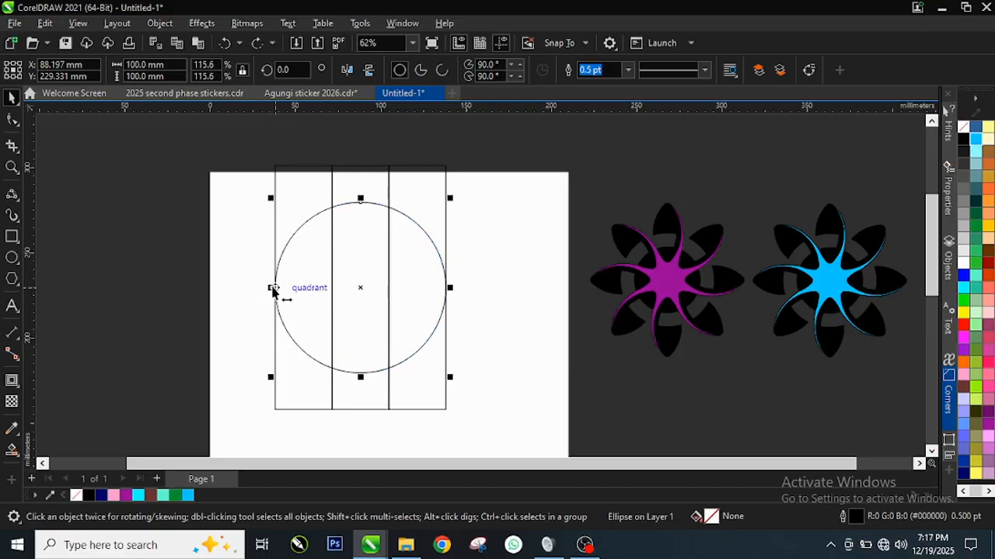
left_click_drag(273, 289, 297, 295)
key("ctrl+z")
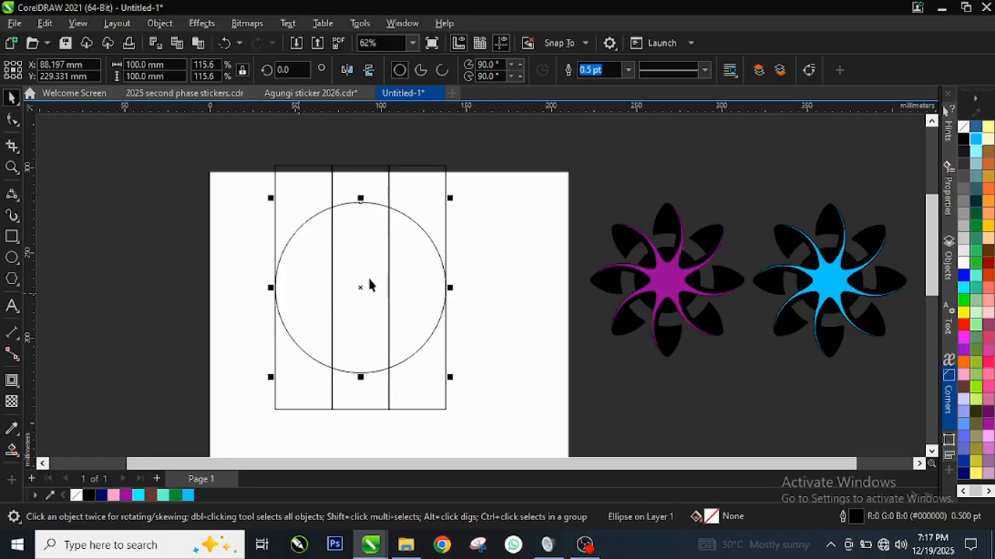
Duplicate the circle horizontally so the copy's left quadrant snaps to the midpoint of the line between the second and third rectangles.
left_click_drag(240, 191, 459, 380)
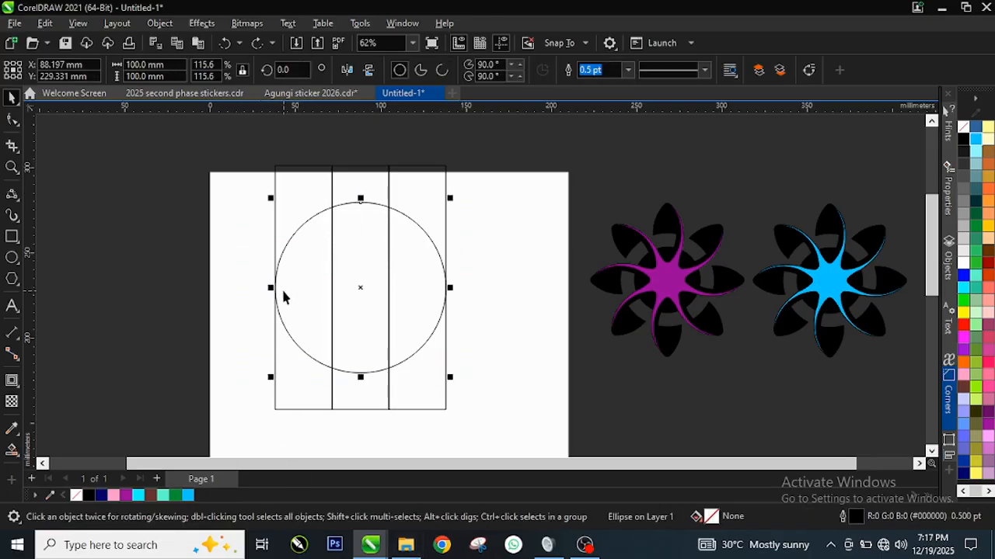
scroll(281, 289, "up", 1)
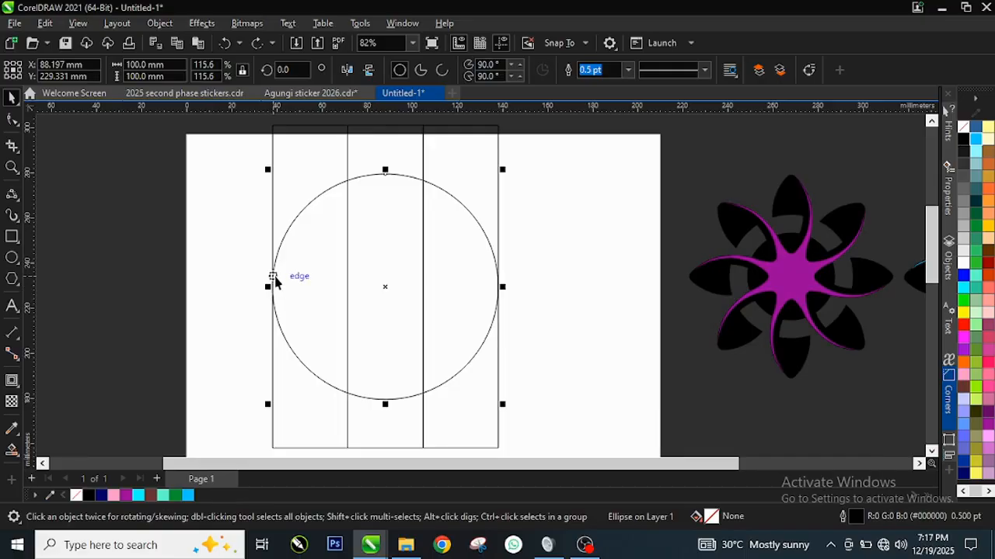
left_click_drag(270, 285, 424, 292)
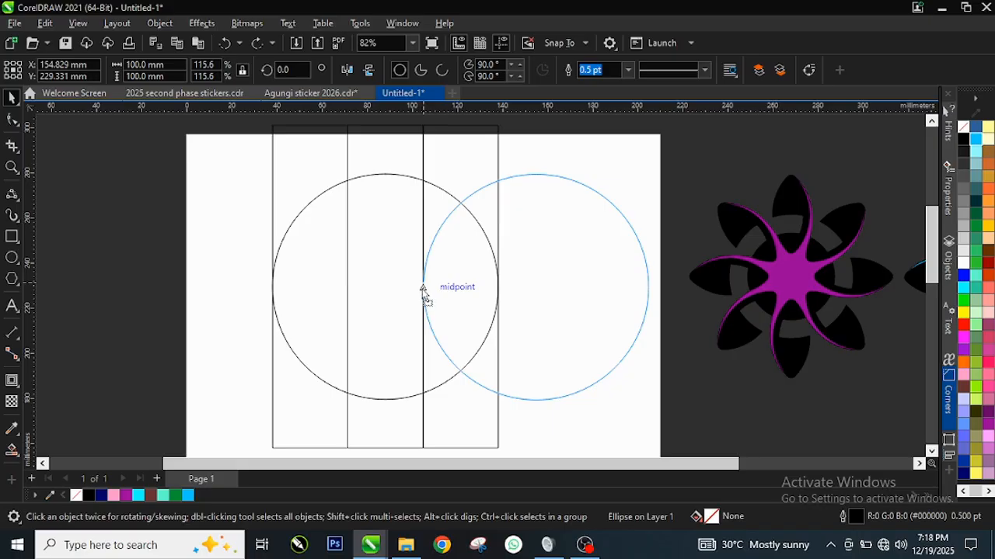
left_click_drag(423, 289, 422, 287)
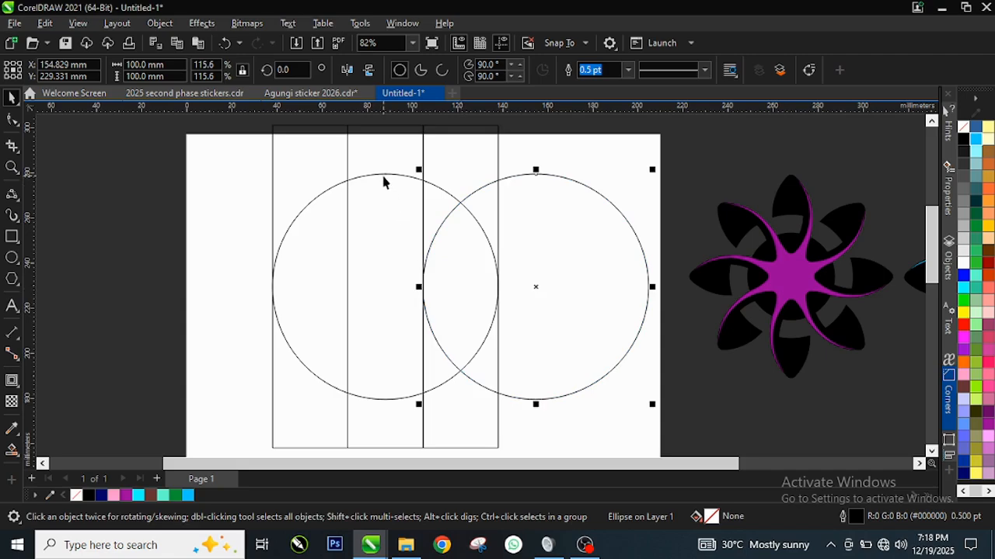
scroll(249, 184, "down", 1)
left_click_drag(245, 183, 477, 224)
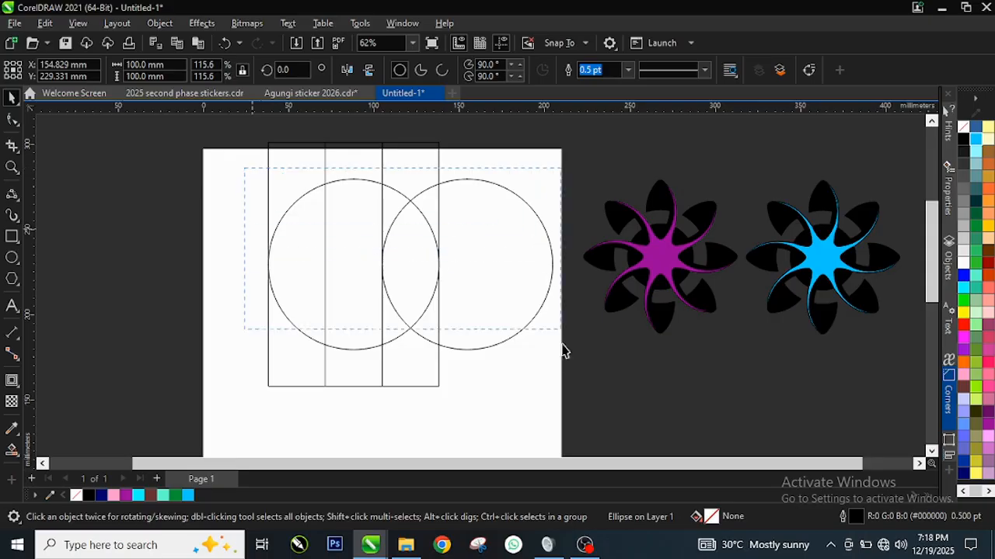
left_click_drag(563, 351, 568, 375)
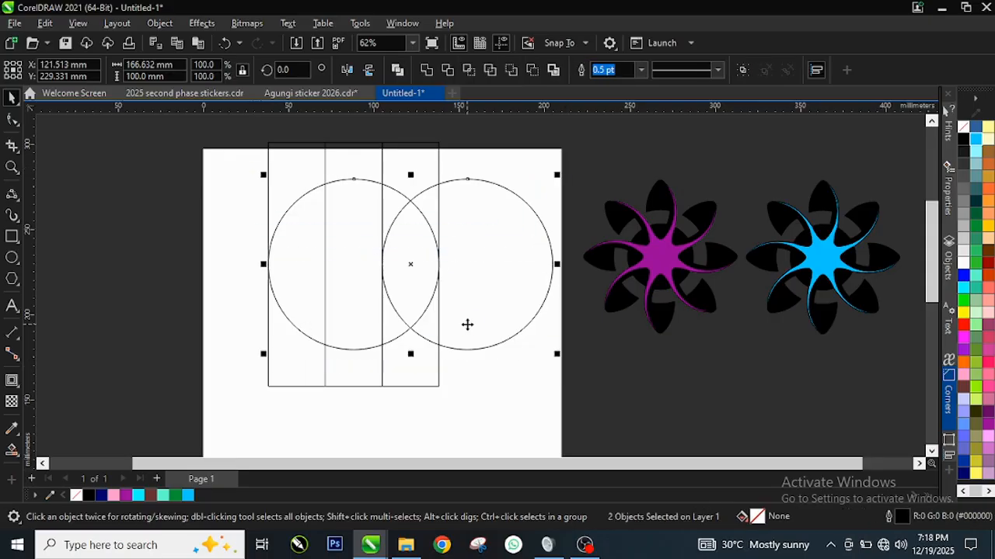
scroll(458, 239, "up", 1)
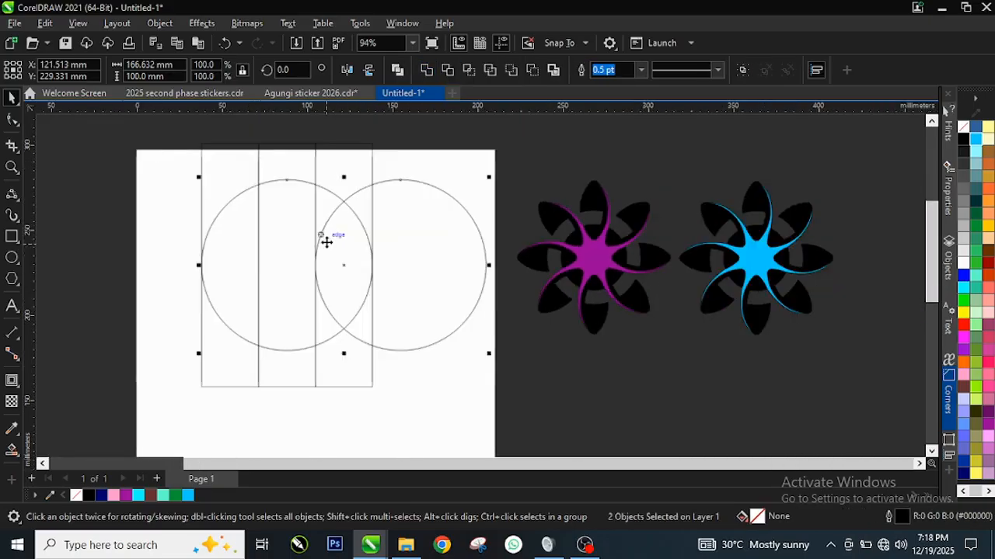
scroll(303, 183, "down", 1)
Delete the three vertical guide rectangles, keeping only the two overlapping circles.
left_click(254, 165)
scroll(268, 159, "up", 1)
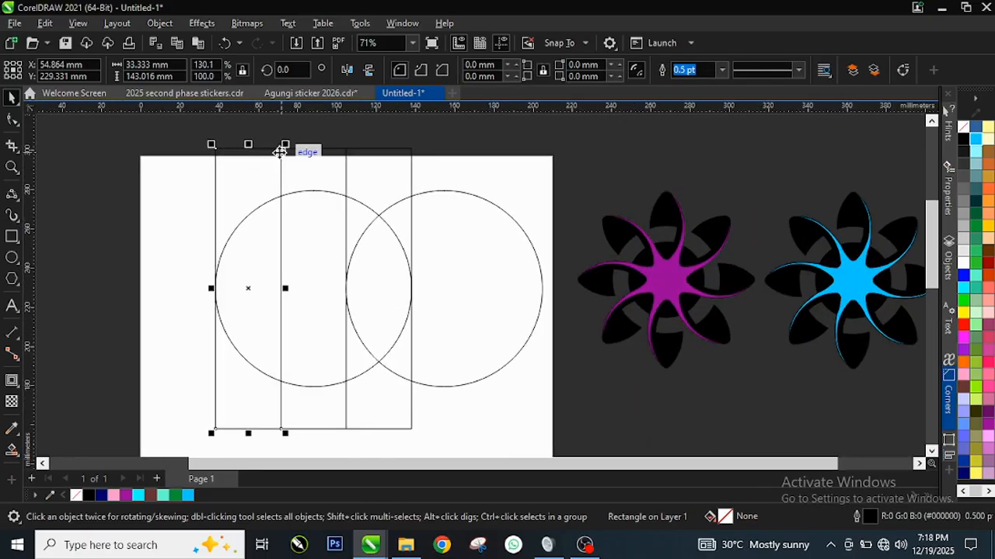
key("Delete")
left_click(317, 168)
key("Delete")
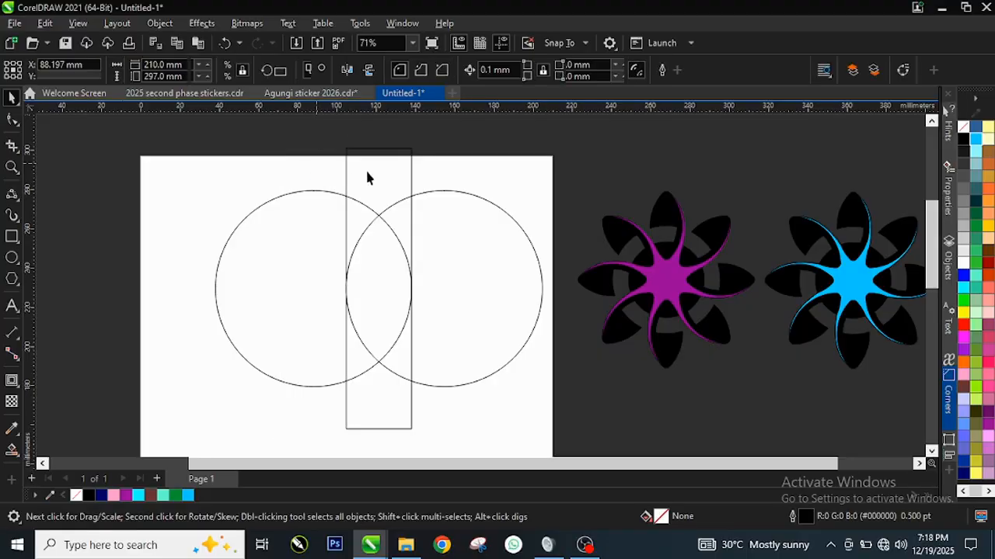
left_click(372, 171)
key("Delete")
Create a lens-shaped petal from the overlap of the two circles with Intersect.
scroll(370, 391, "down", 1)
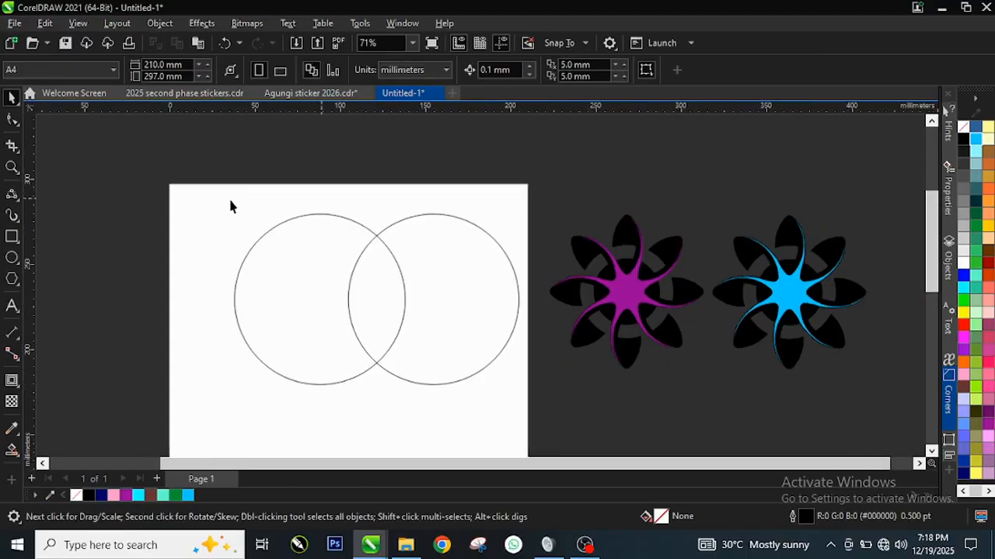
left_click_drag(184, 178, 533, 412)
scroll(498, 329, "up", 2)
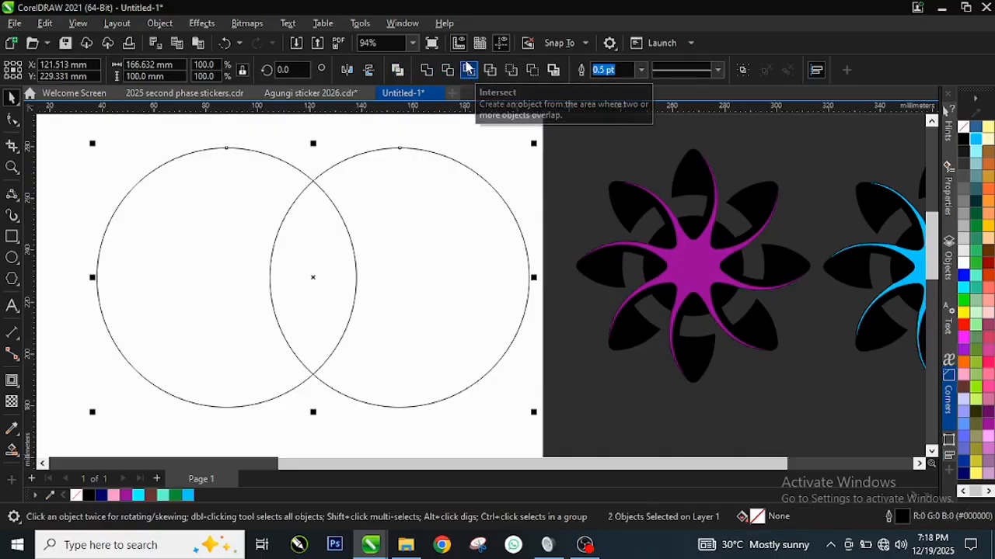
left_click(471, 71)
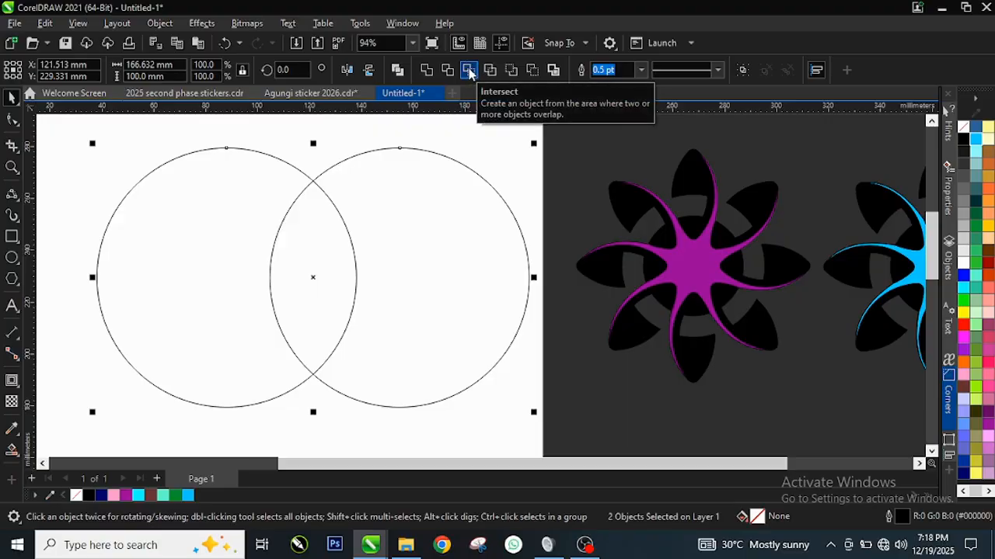
left_click(471, 71)
Delete both original circles, keeping only the lens-shaped petal.
scroll(356, 307, "down", 2)
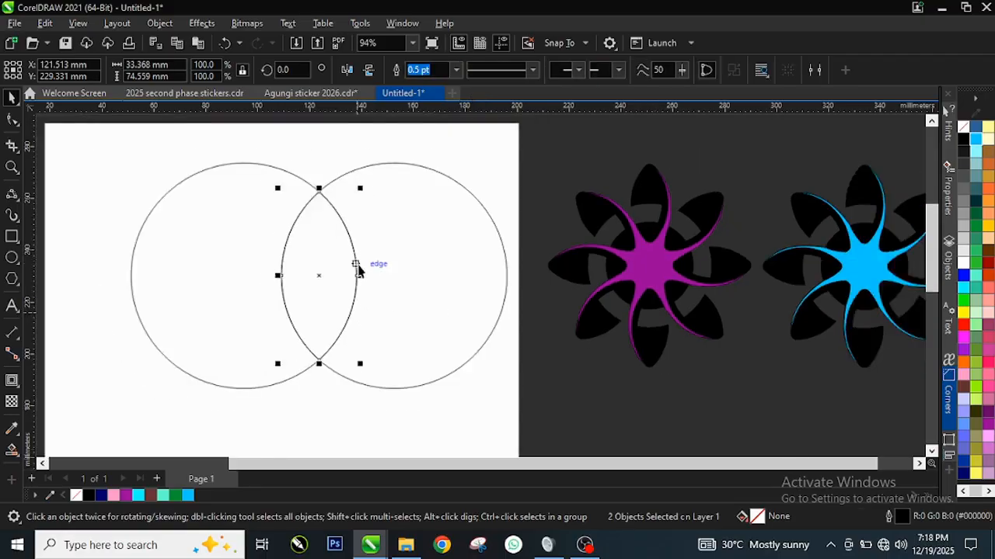
left_click_drag(427, 248, 495, 208)
key("Delete")
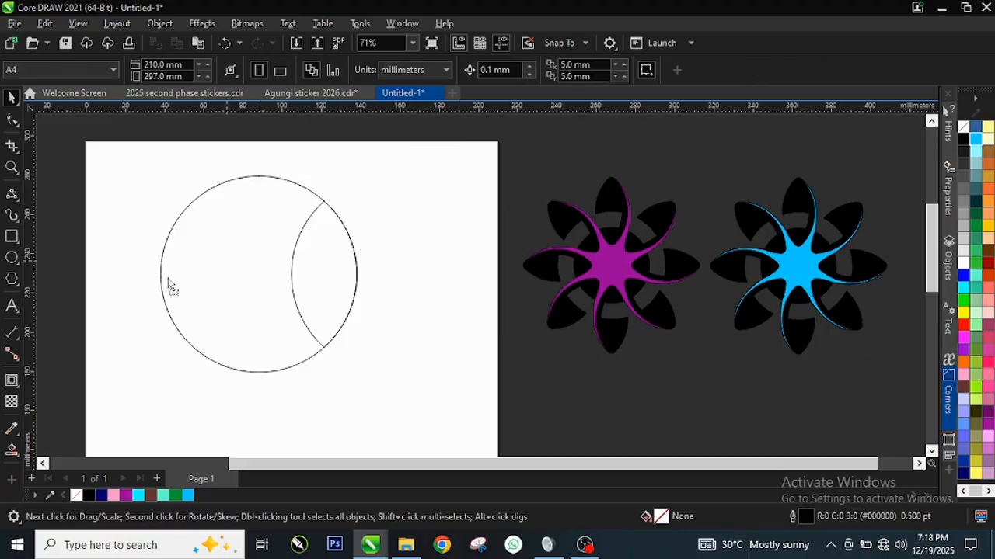
left_click_drag(224, 261, 112, 265)
key("Delete")
scroll(326, 257, "up", 1)
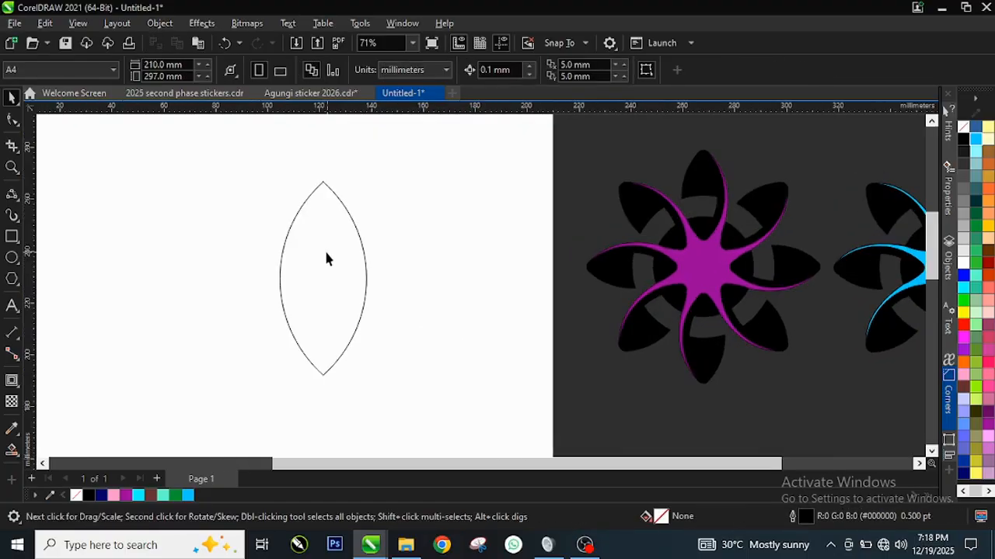
Select the pointed top and bottom nodes of the petal with the Shape tool.
left_click(324, 249)
scroll(324, 245, "up", 1)
scroll(303, 244, "down", 1)
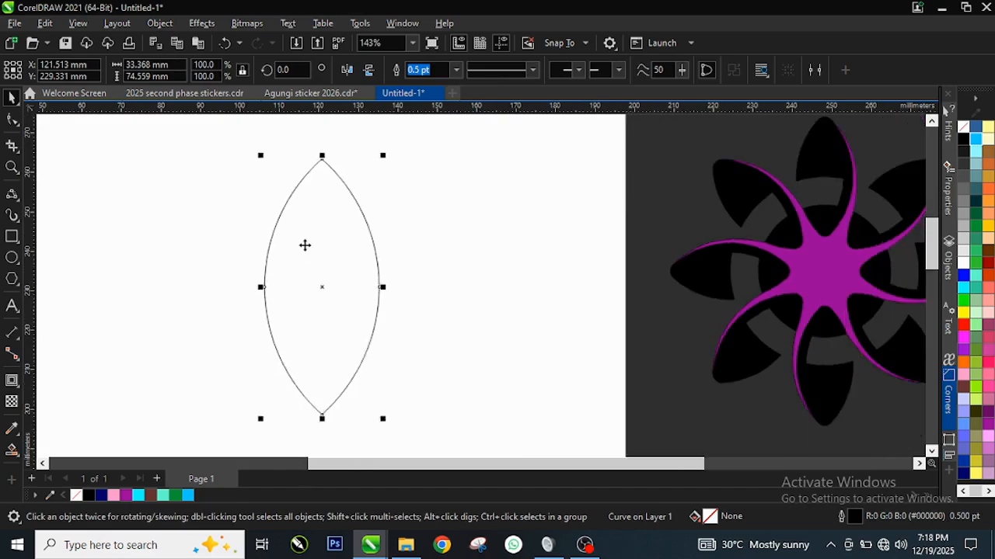
scroll(315, 275, "up", 1)
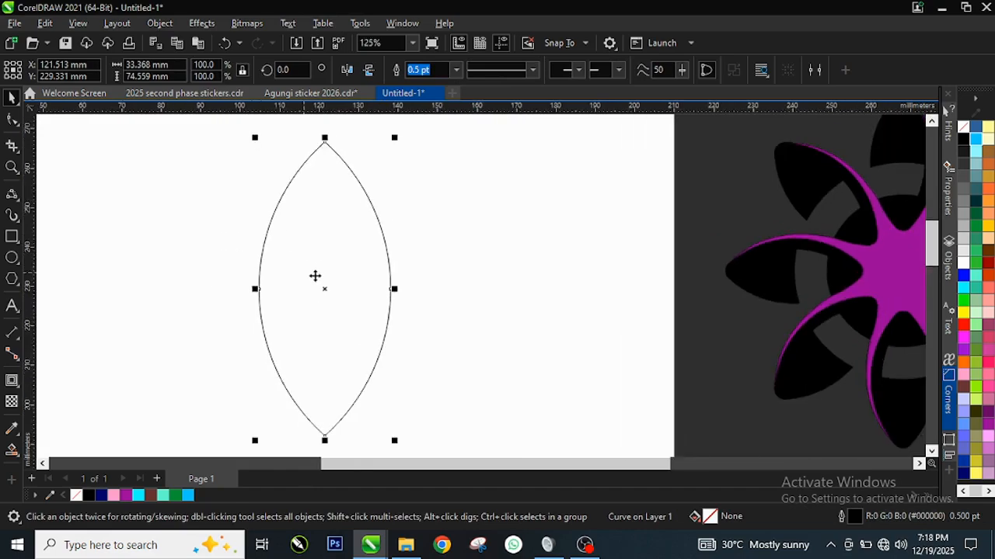
left_click(13, 121)
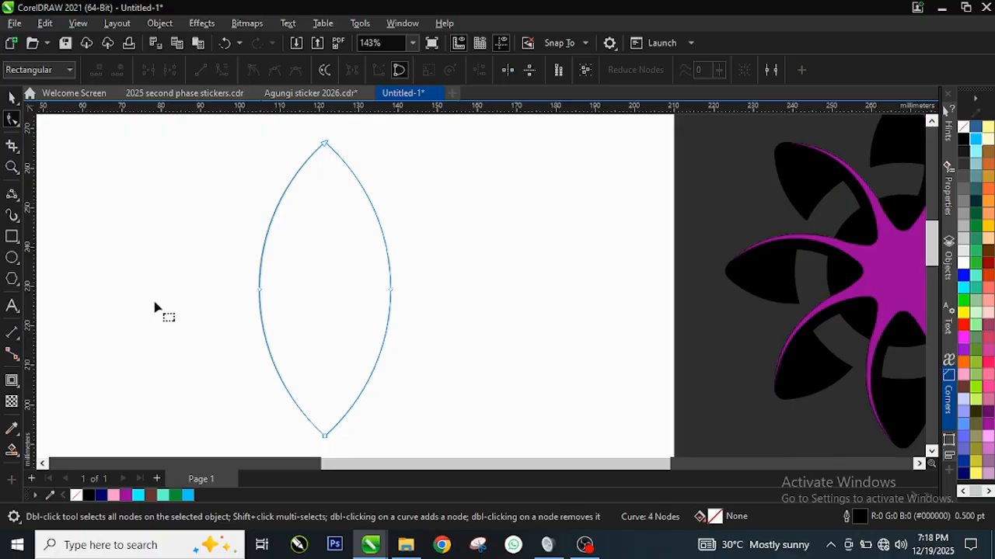
scroll(311, 139, "down", 1)
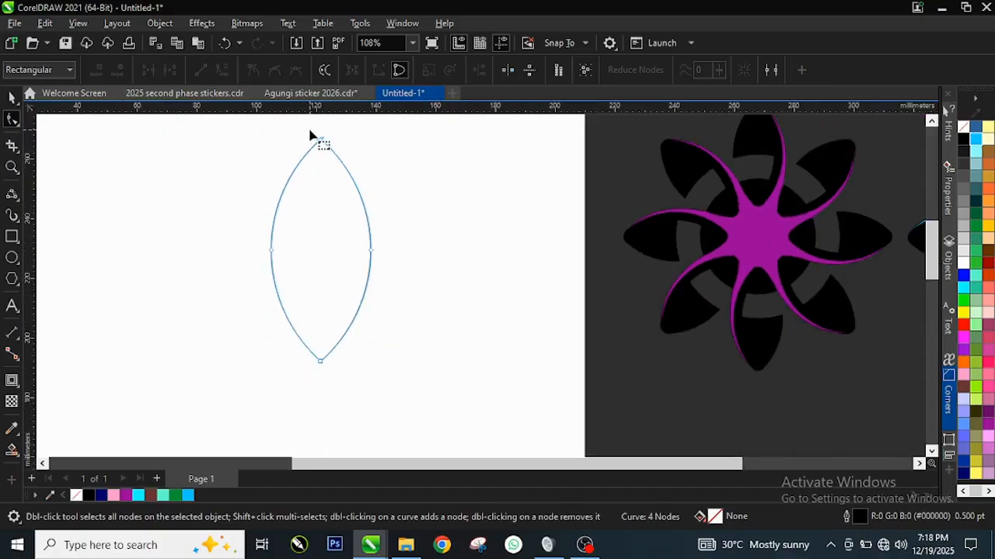
left_click_drag(311, 137, 336, 199)
left_click_drag(332, 339, 336, 376)
left_click_drag(336, 381, 336, 380)
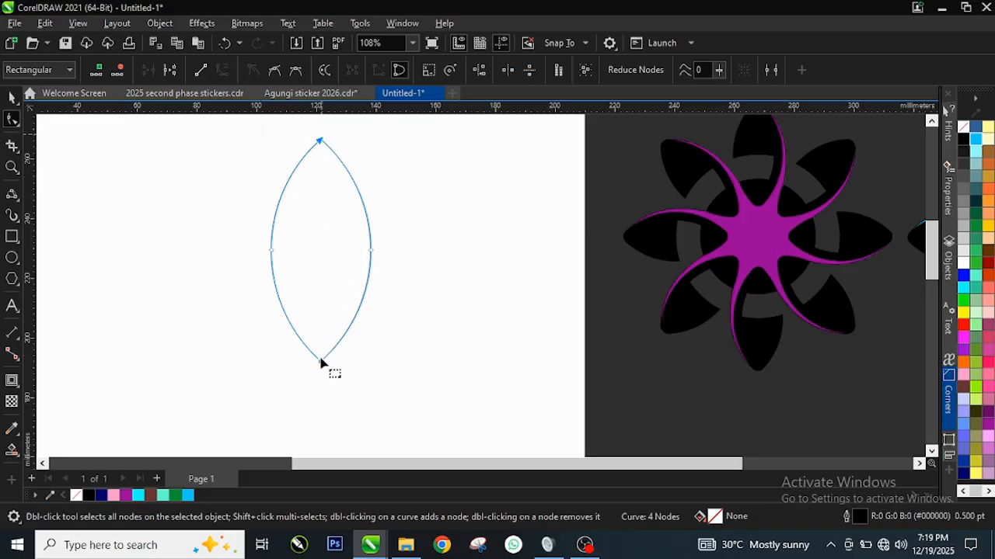
scroll(380, 148, "up", 1)
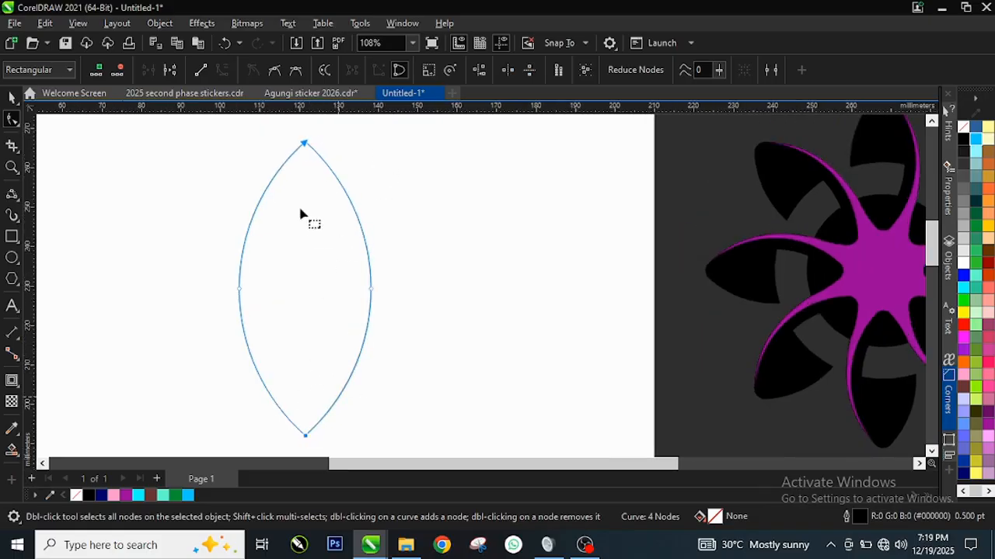
Bring up the Corners docker with its fillet settings for the petal's two selected nodes.
left_click(402, 23)
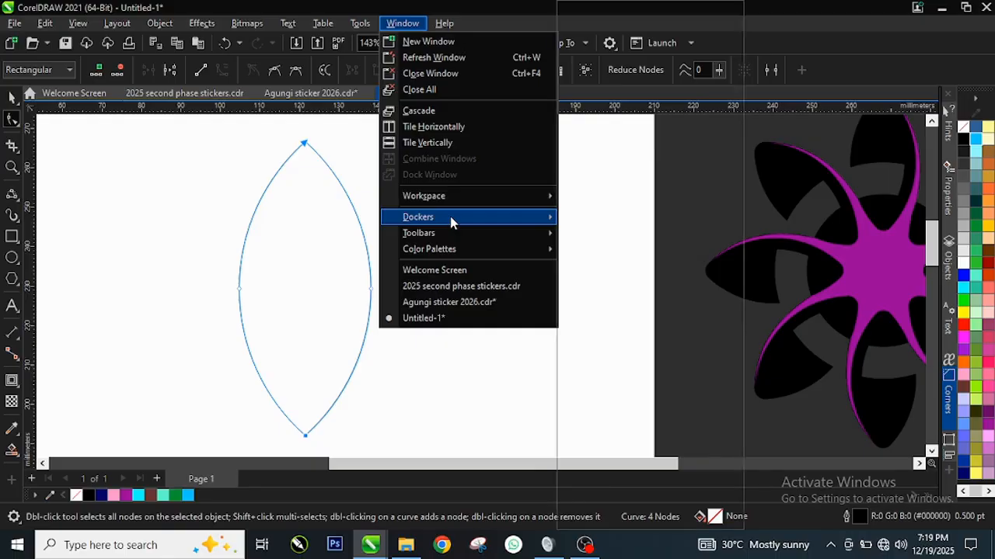
mouse_move(450, 217)
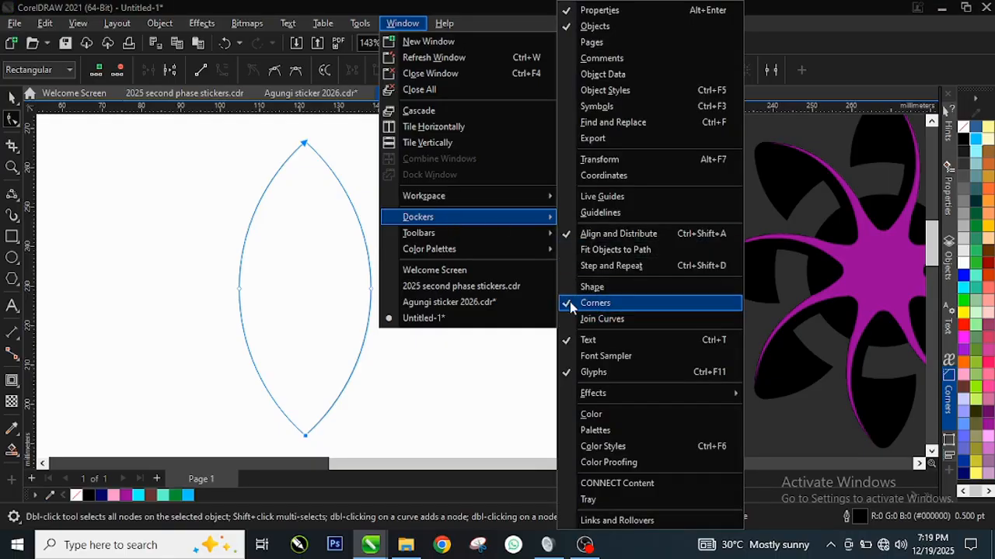
left_click(594, 303)
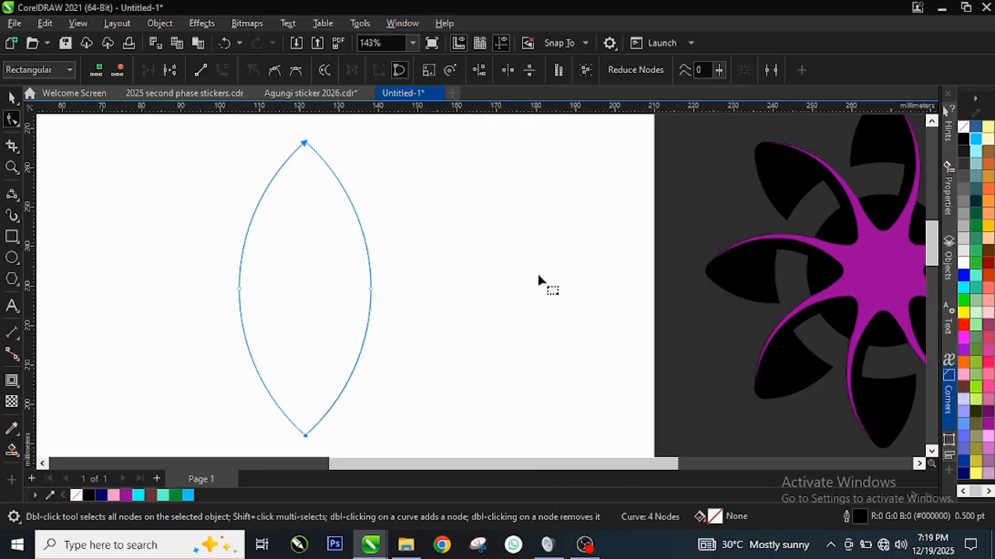
left_click(401, 23)
mouse_move(450, 214)
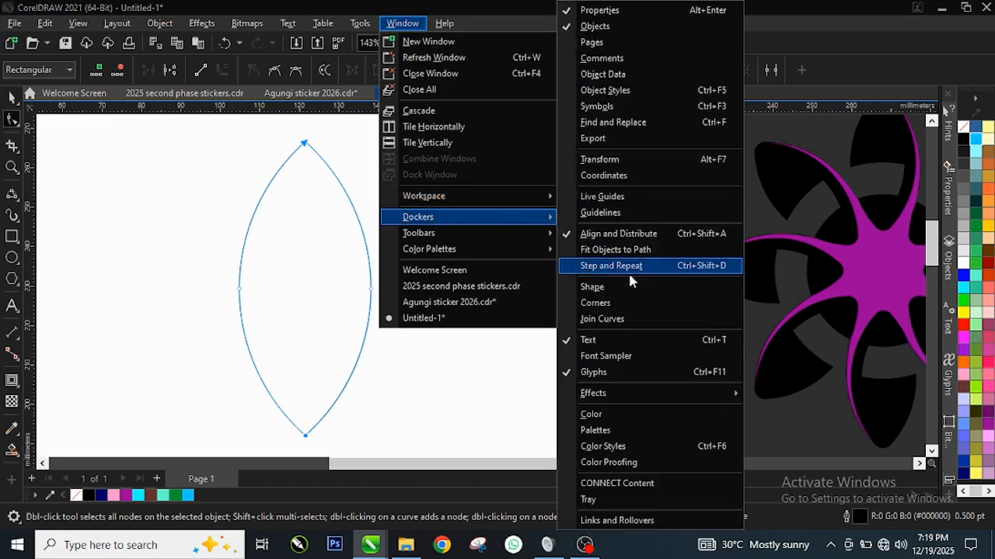
left_click(571, 306)
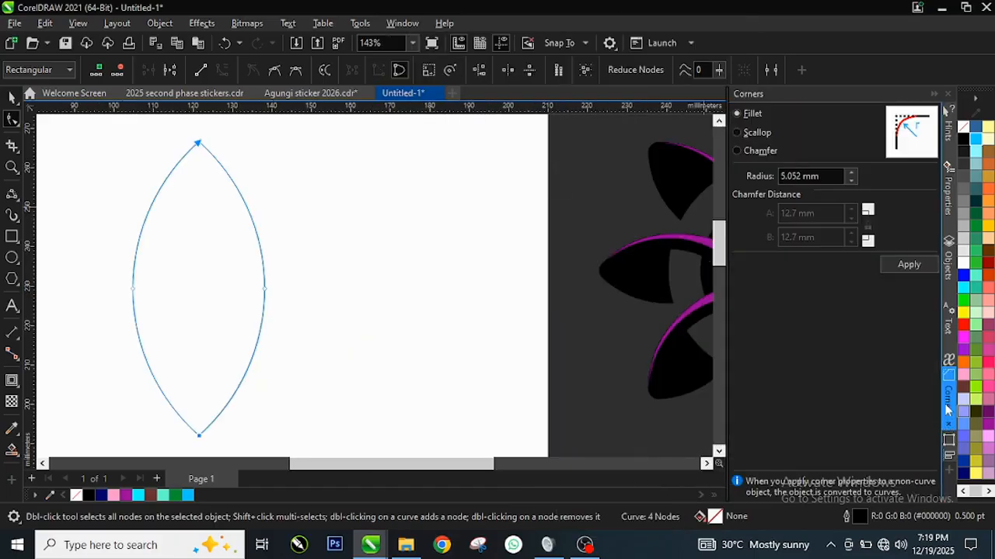
left_click(947, 400)
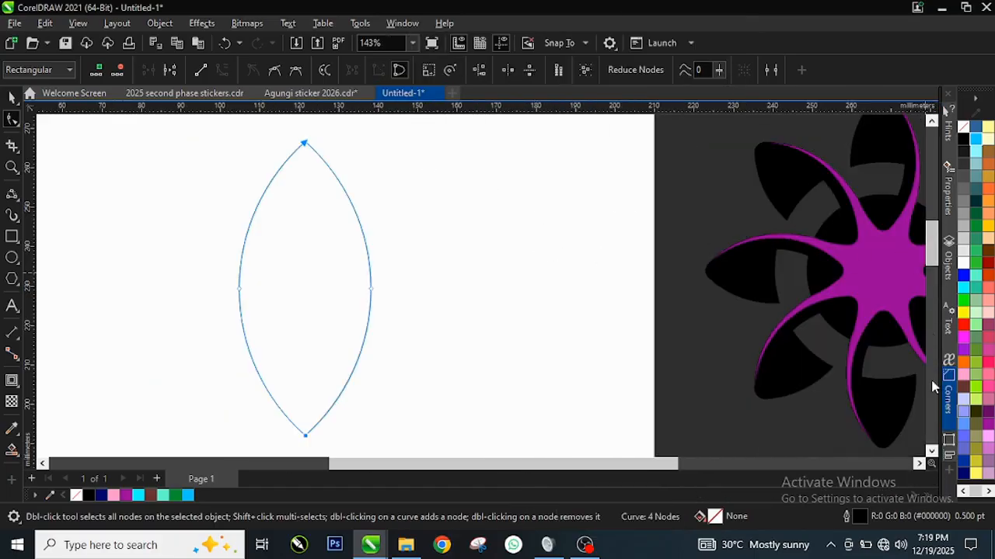
left_click(948, 402)
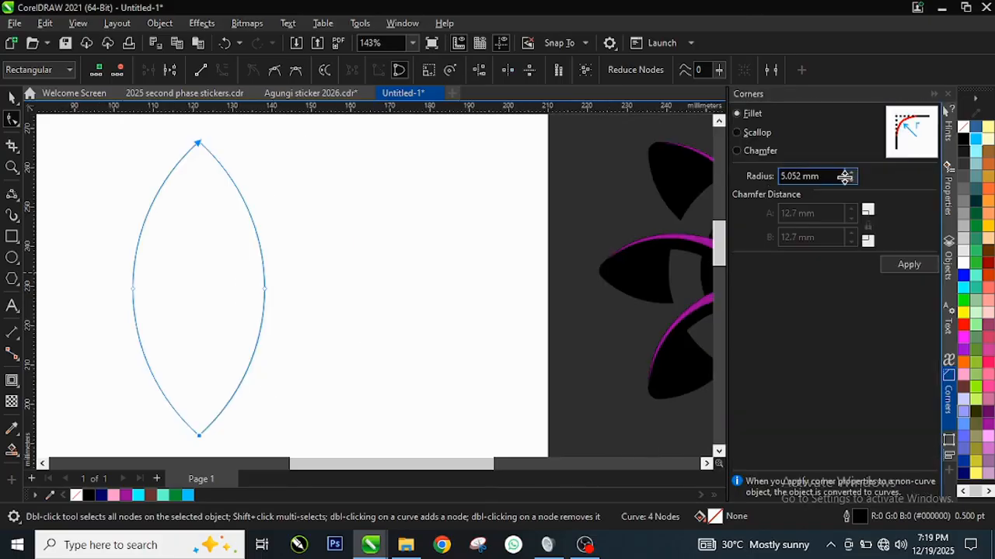
Fillet the petal's selected top and bottom nodes with a 5.252 mm radius and close the corner settings.
left_click(851, 174)
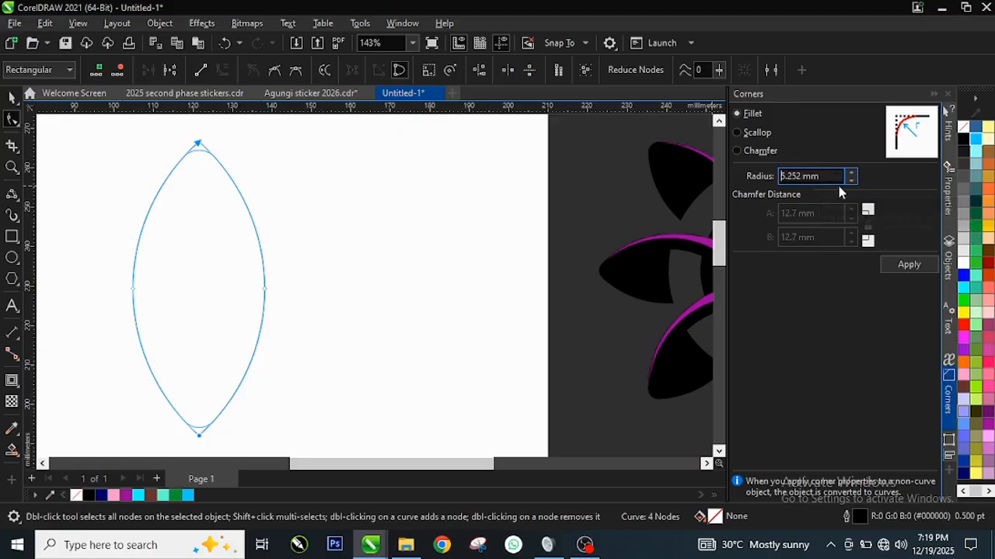
left_click(907, 272)
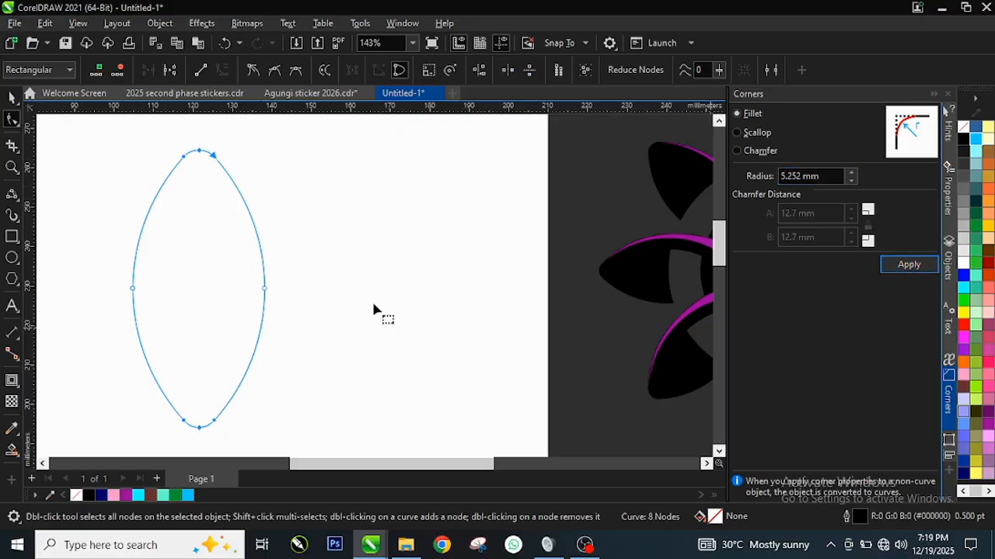
left_click(949, 397)
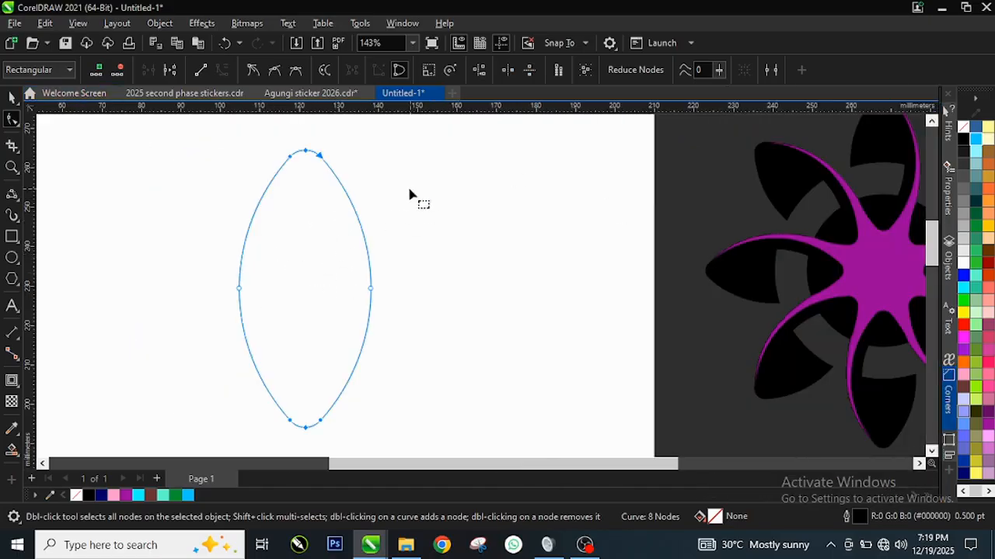
left_click(11, 98)
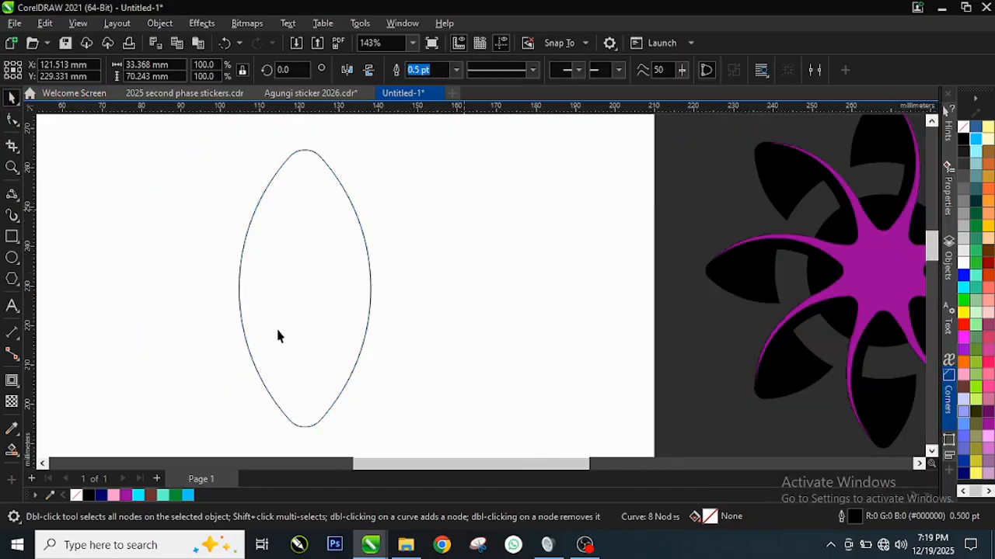
Examine the petal's outline closely to check its rounded top and bottom ends.
scroll(276, 332, "up", 4)
scroll(332, 279, "down", 3)
left_click(333, 280)
scroll(334, 402, "down", 1)
scroll(373, 406, "up", 2)
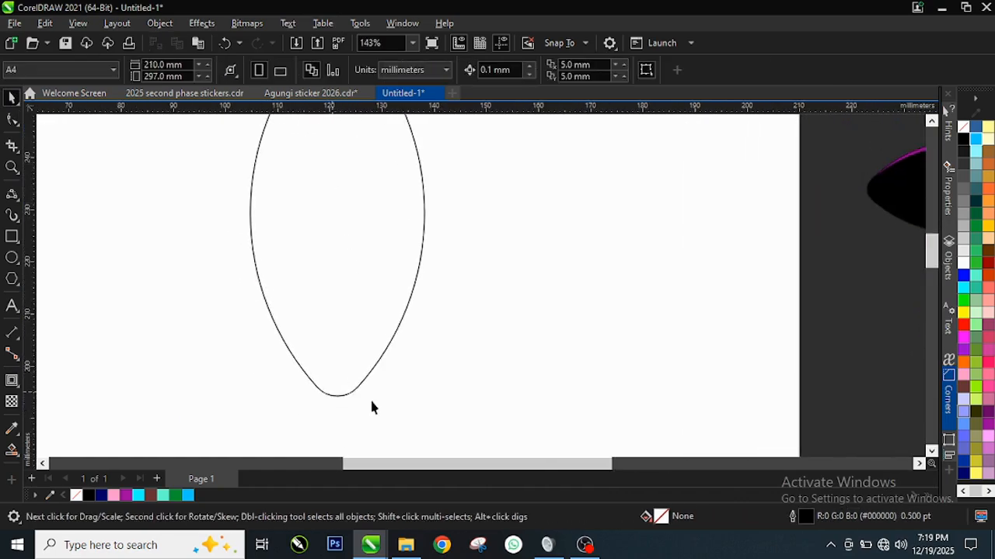
scroll(337, 401, "down", 2)
scroll(337, 402, "down", 1)
scroll(345, 163, "up", 2)
scroll(345, 251, "down", 2)
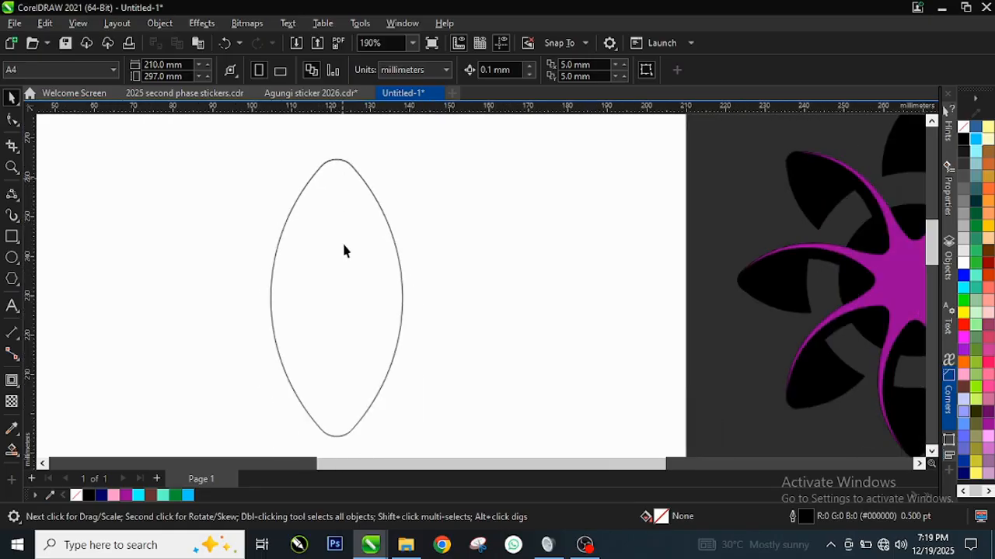
Add a one-step inside contour with a 5.0 mm offset to the rounded petal using the Contour tool.
left_click(338, 331)
scroll(339, 332, "up", 1)
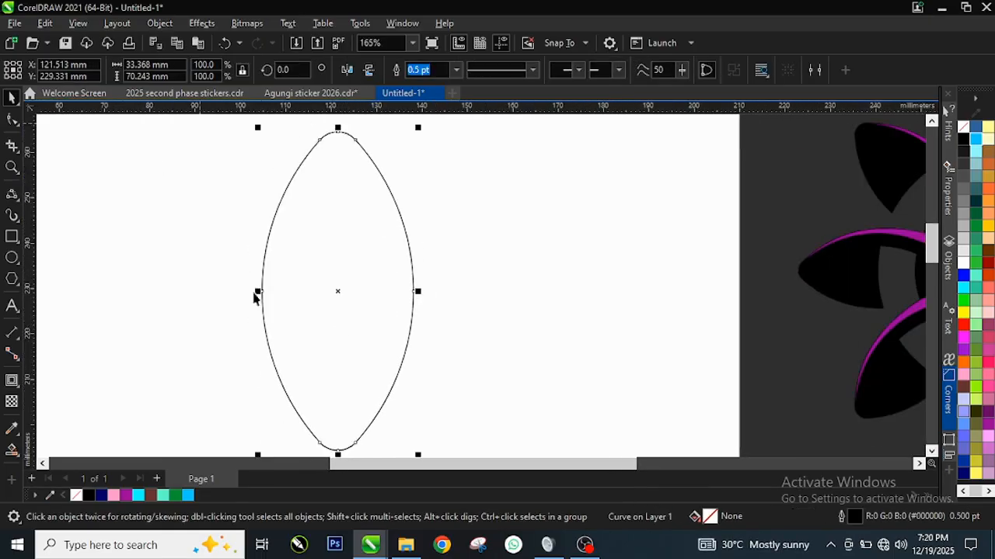
left_click(19, 388)
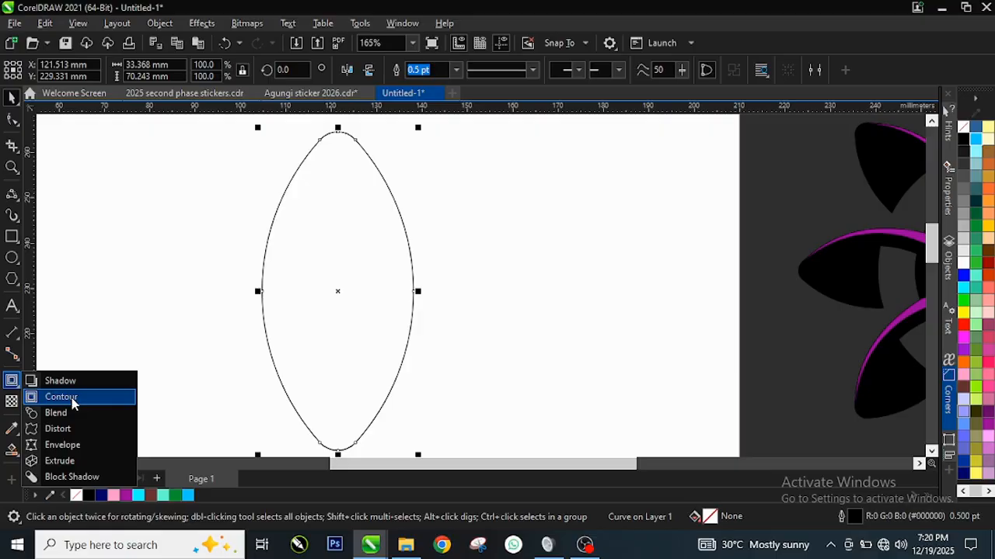
left_click(11, 389)
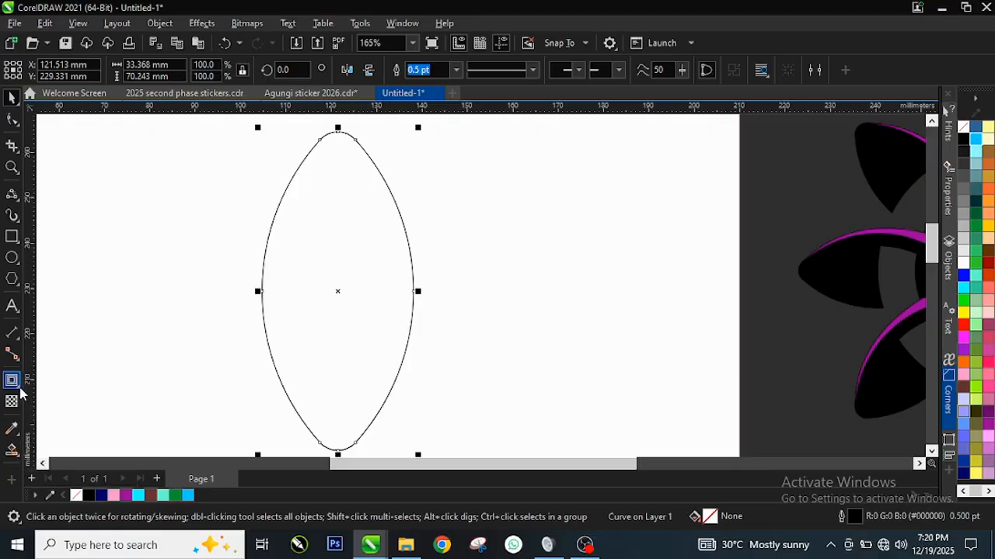
left_click(18, 388)
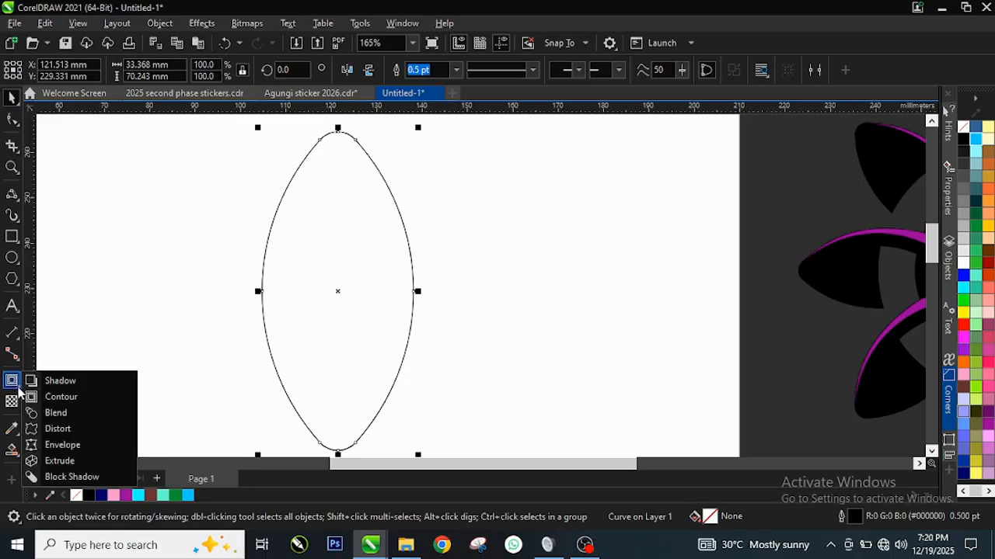
left_click(77, 401)
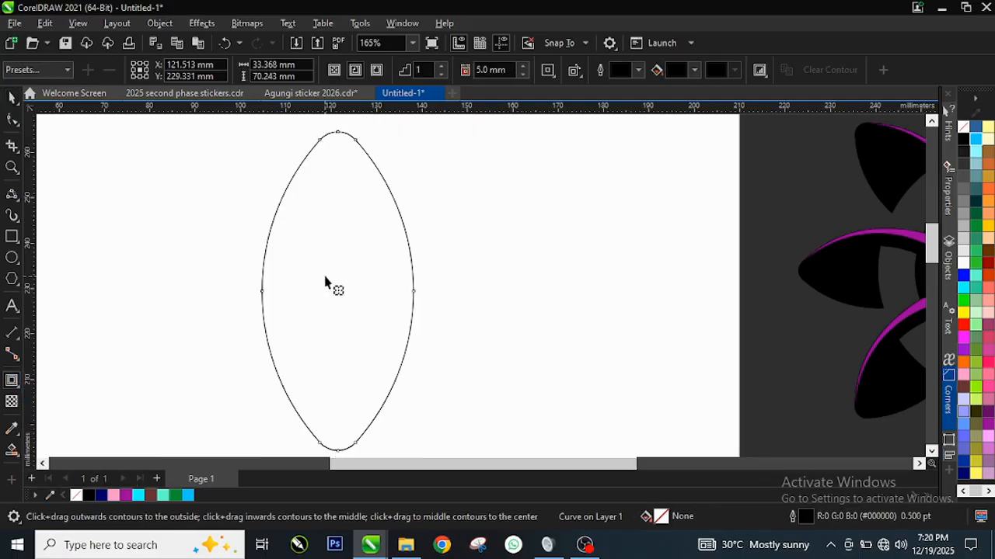
scroll(350, 276, "down", 1)
scroll(369, 255, "up", 2)
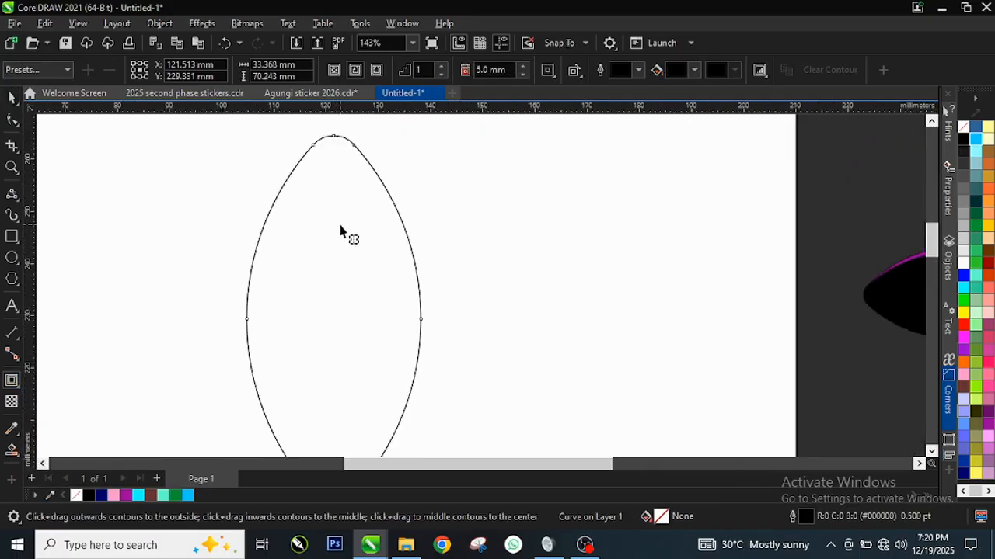
left_click(356, 72)
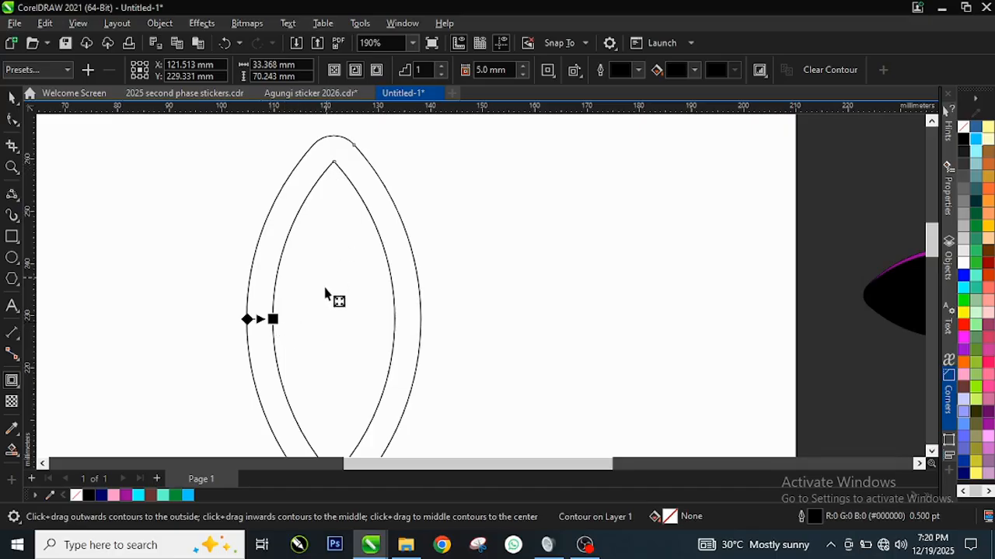
left_click(497, 70)
Move the contoured petal slightly up and to the right on the page, and deselect it.
scroll(342, 174, "up", 3)
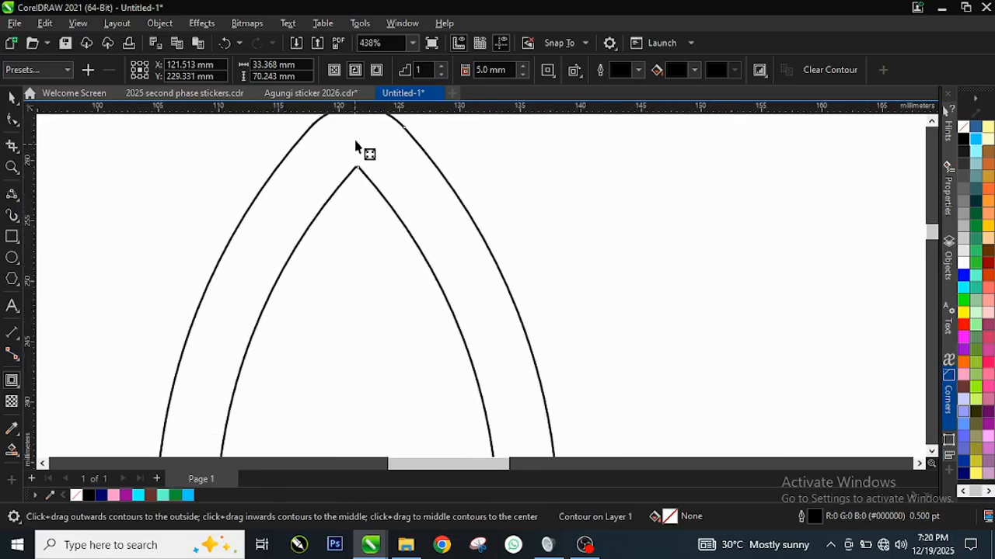
scroll(366, 166, "down", 2)
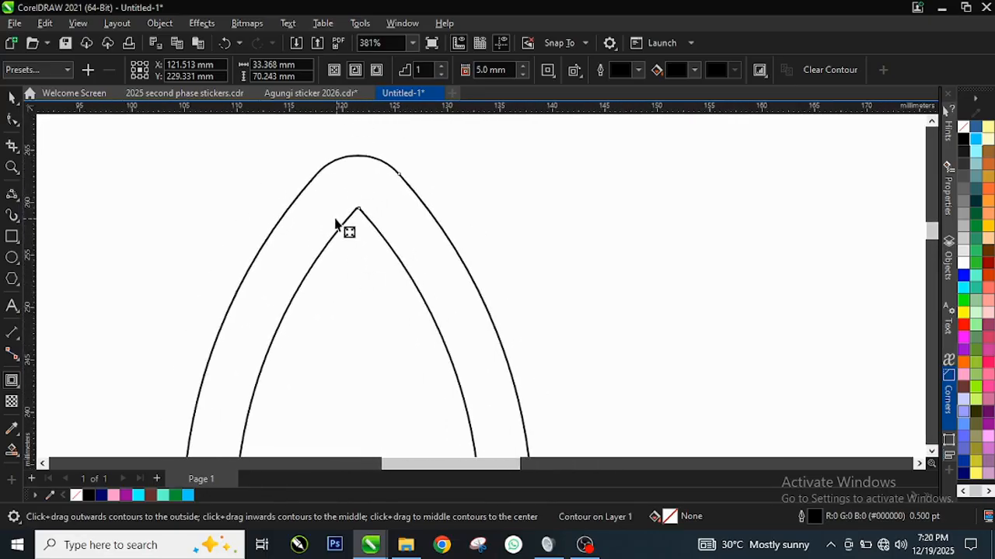
scroll(349, 178, "up", 2)
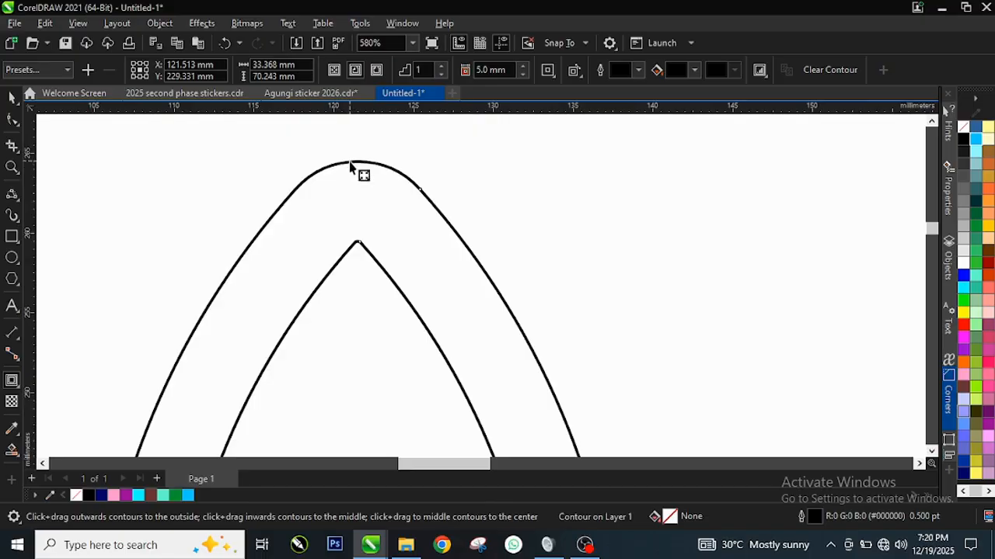
scroll(371, 206, "down", 5)
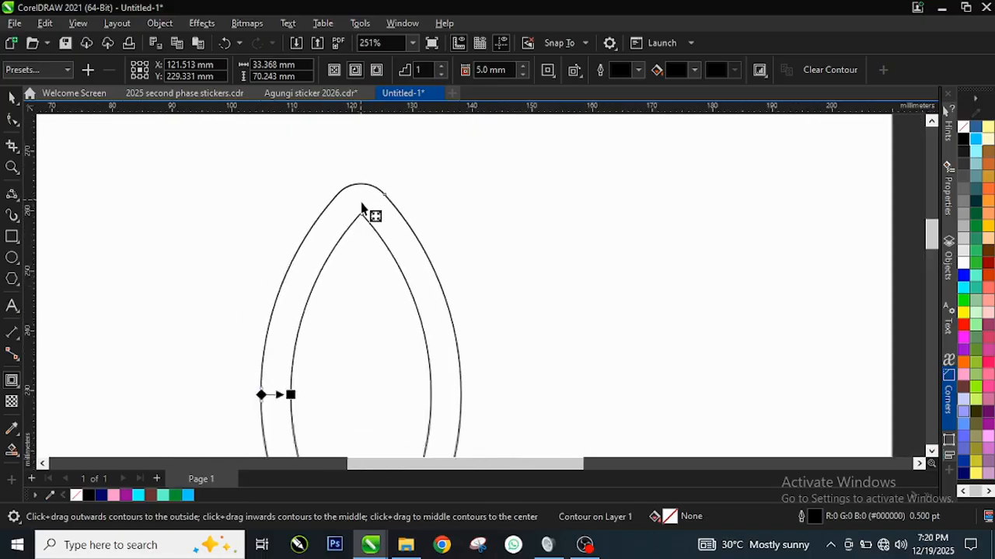
key("space")
left_click_drag(363, 295, 396, 248)
scroll(439, 171, "up", 1)
left_click(273, 216)
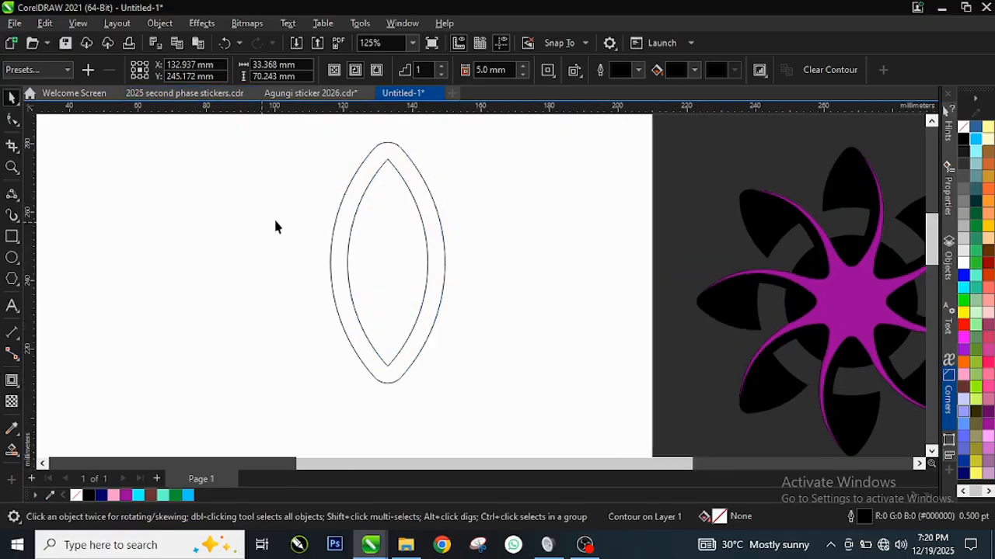
Scale the outer petal curve proportionally to a width of 30 mm and reselect the contoured petal.
left_click(371, 167)
scroll(397, 148, "up", 2)
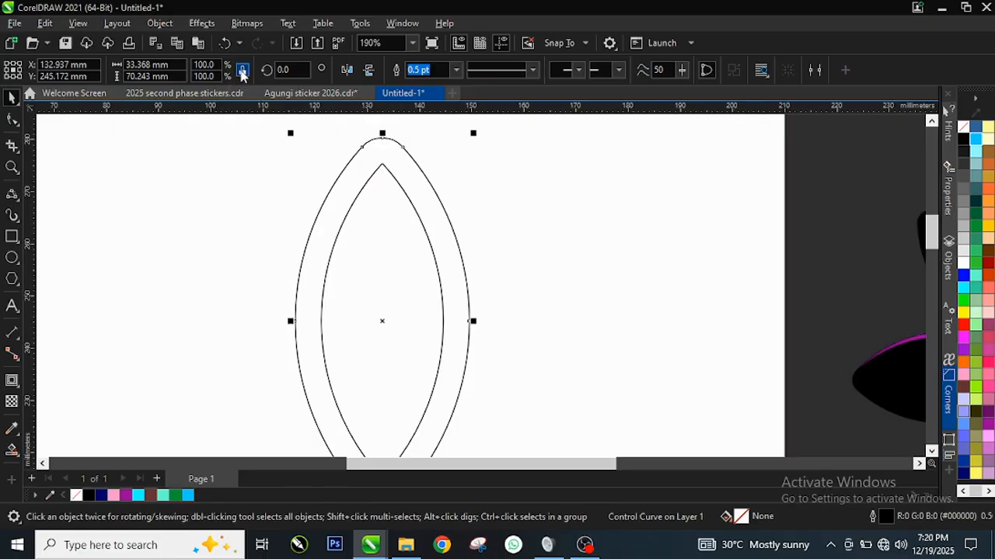
left_click(166, 64)
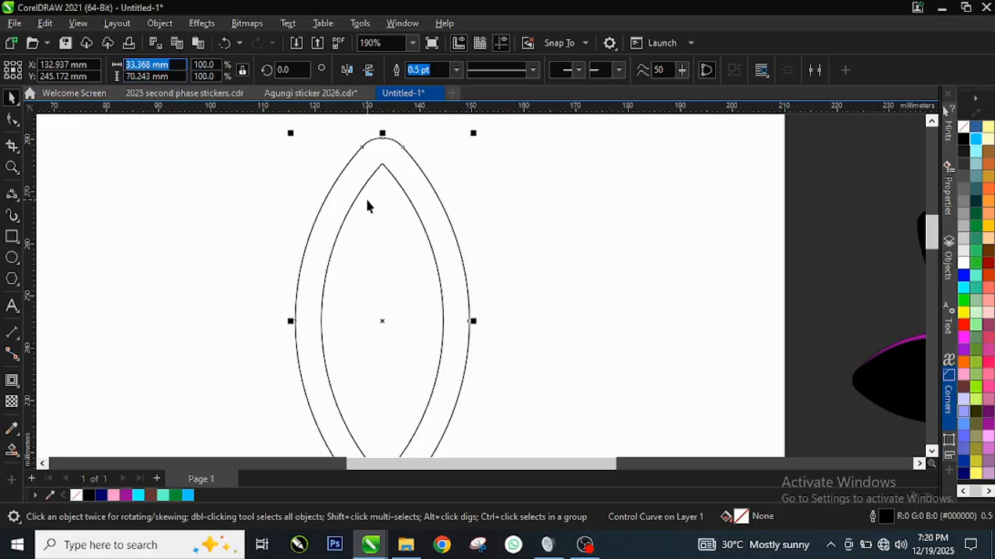
type("30")
key("Return")
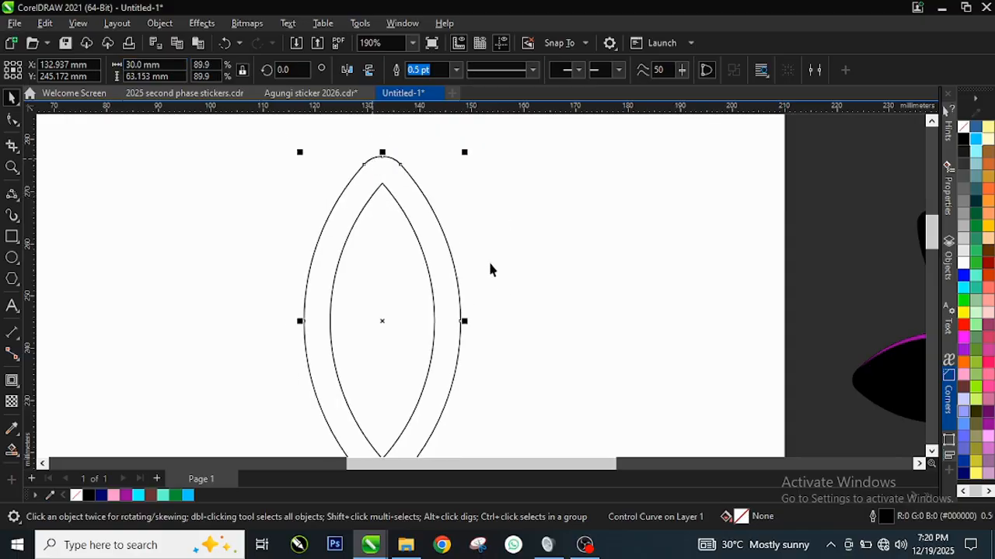
left_click(369, 208)
scroll(411, 250, "down", 3)
left_click(399, 246)
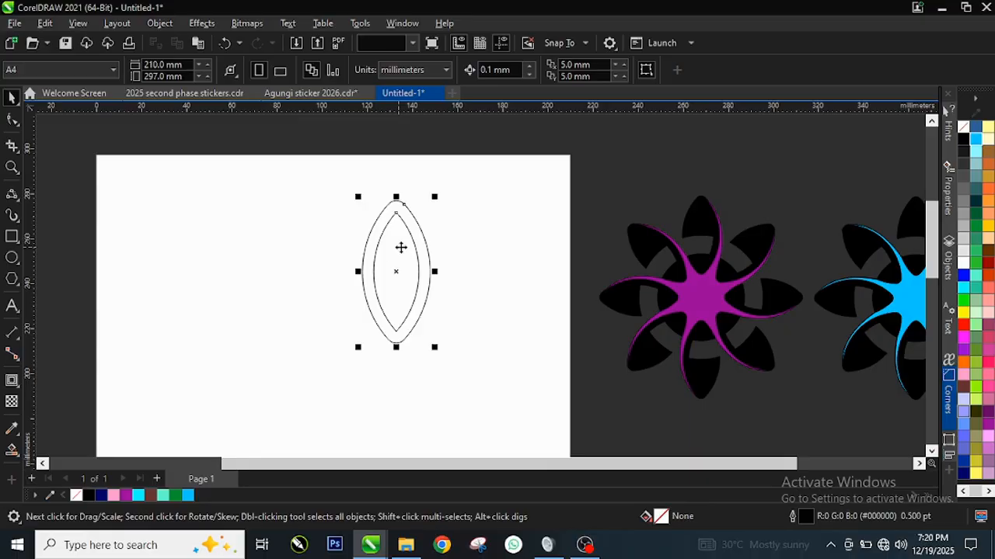
scroll(375, 269, "up", 1)
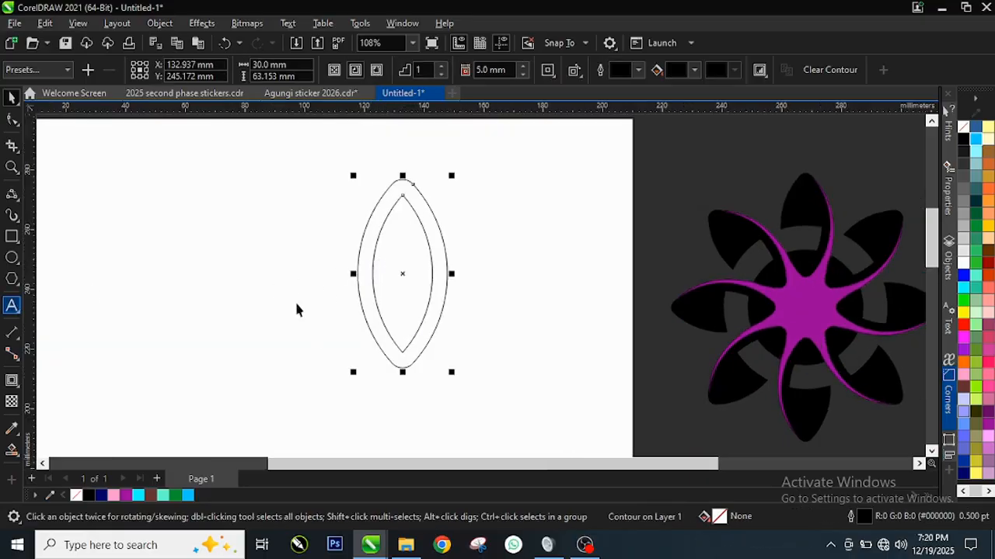
Draw a circle about 67 mm in diameter left of the petal and shift it slightly away from the petal.
left_click(14, 260)
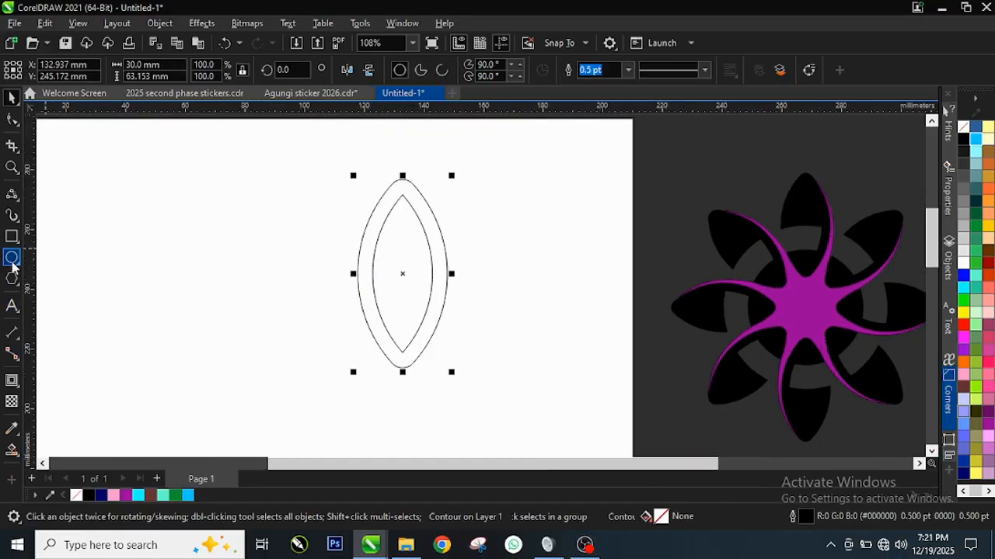
left_click_drag(158, 190, 244, 388)
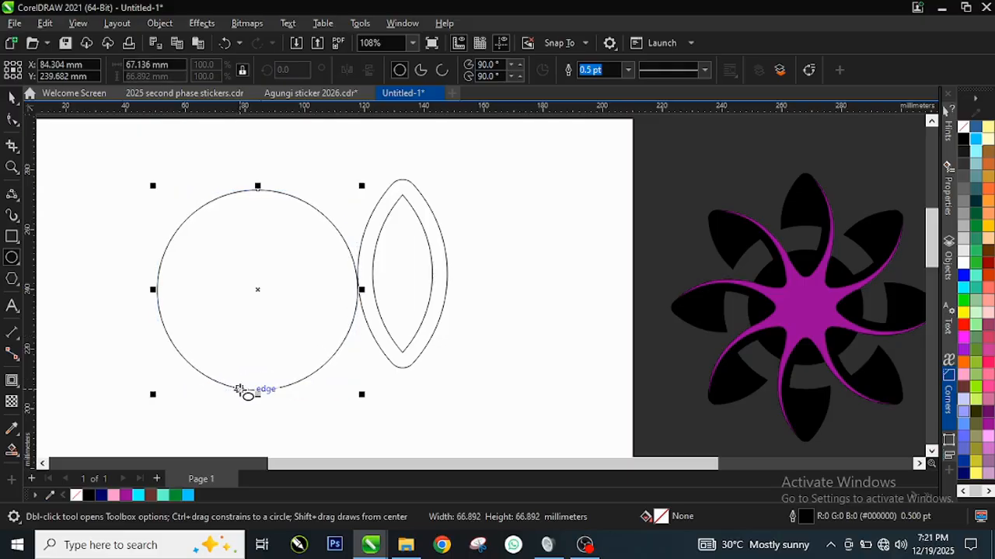
key("space")
left_click_drag(265, 287, 232, 293)
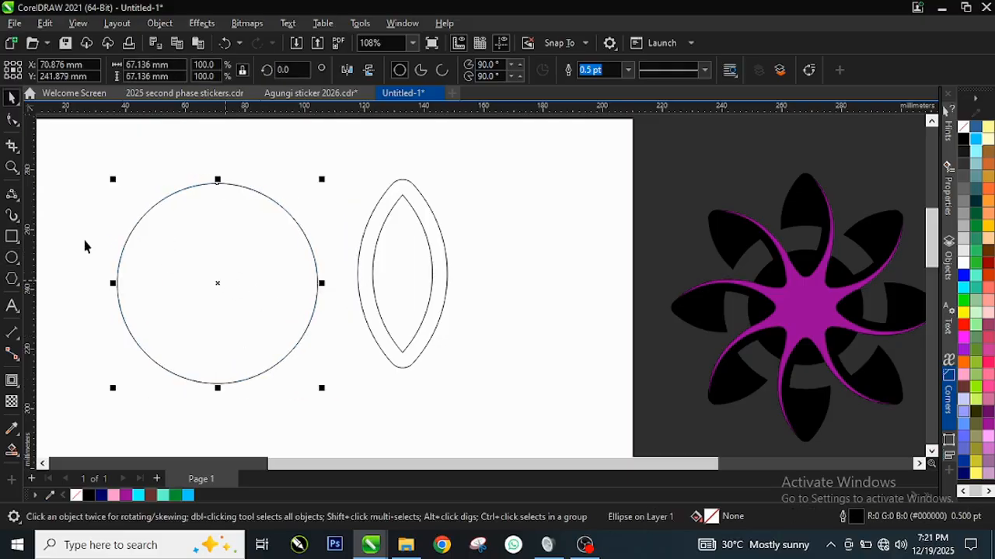
Set the new circle's width and height to 100 mm.
scroll(82, 236, "up", 2)
double_click(157, 65)
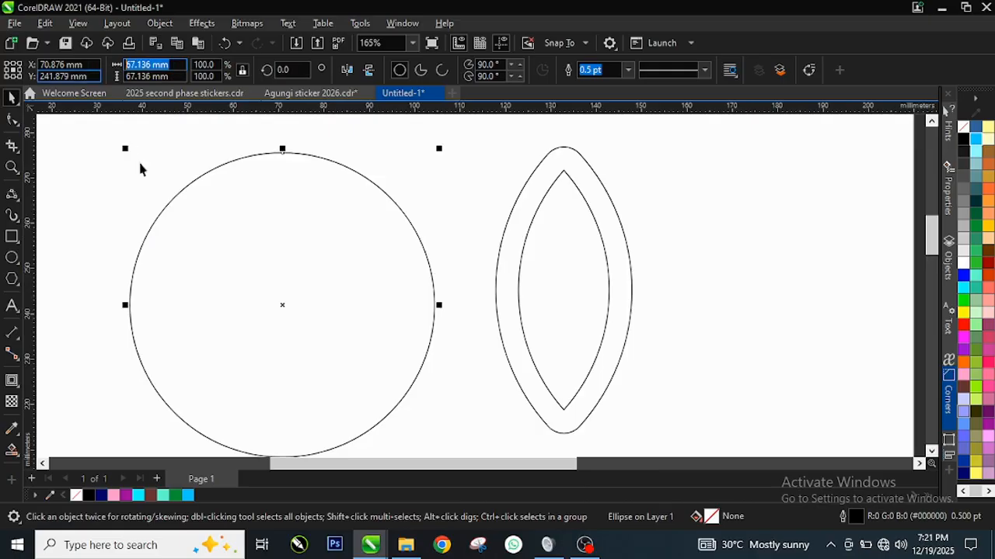
type("1")
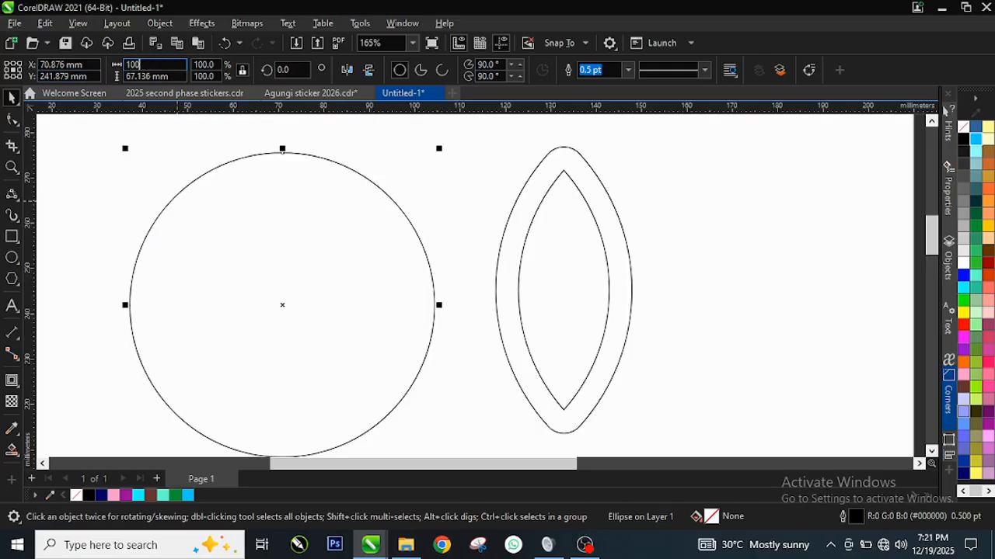
type("00")
key("Tab")
type("1")
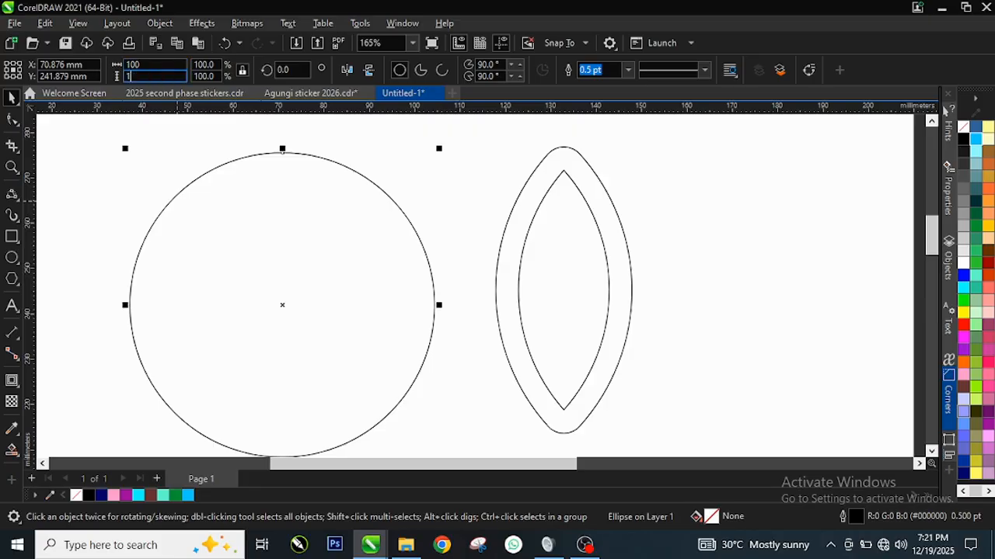
key("Return")
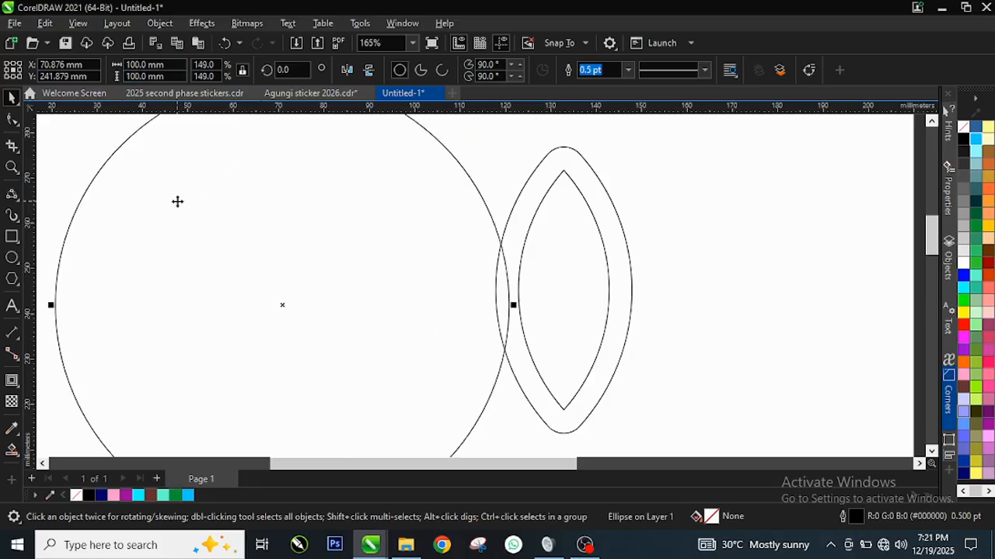
Move the circle lower on the page and place the contoured petal clear of it on its right side.
scroll(436, 303, "down", 2)
left_click(535, 276)
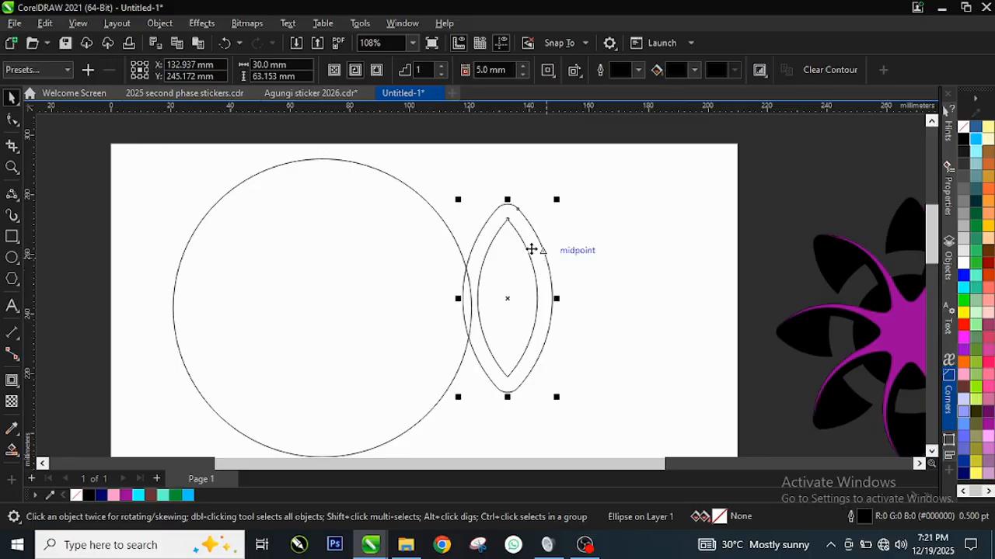
left_click_drag(533, 251, 610, 218)
scroll(307, 225, "up", 2)
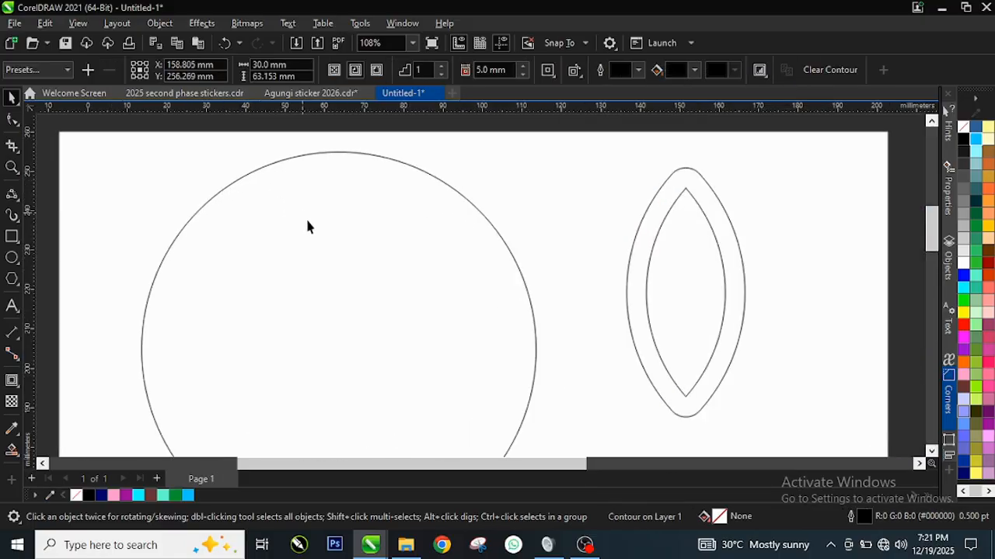
scroll(326, 292, "down", 4)
left_click_drag(324, 329, 339, 393)
scroll(340, 324, "down", 3)
scroll(368, 406, "up", 1)
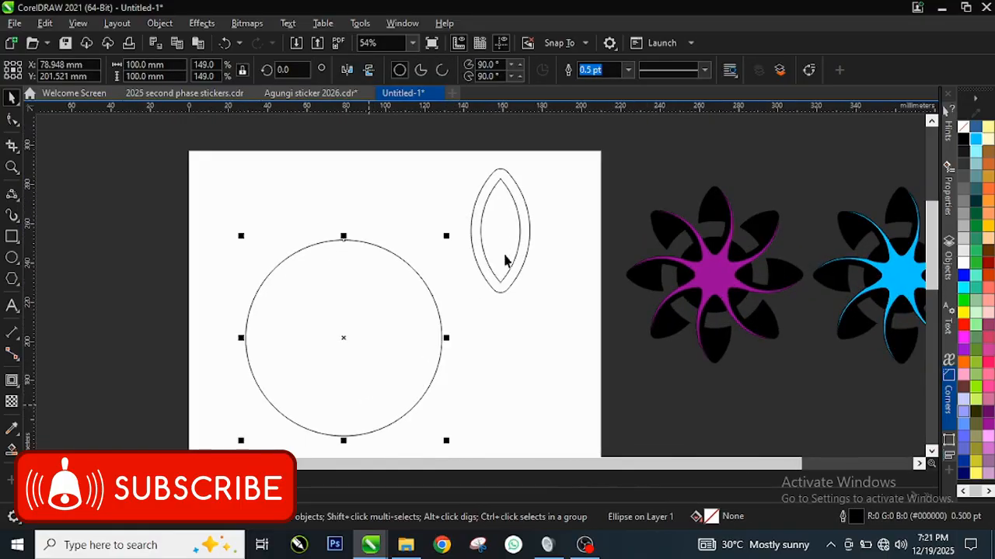
left_click_drag(504, 234, 515, 322)
scroll(348, 409, "up", 1)
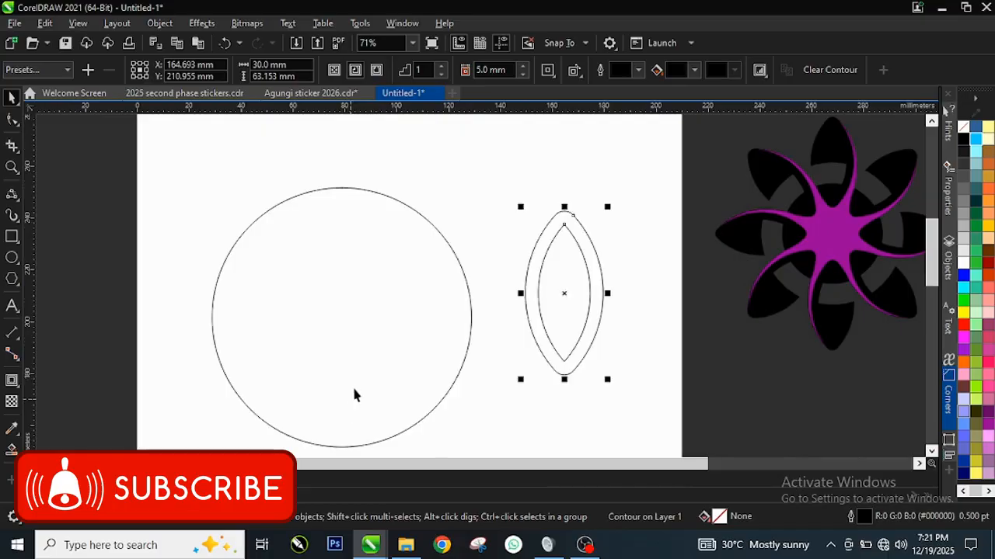
Make a smaller concentric copy of the 100 mm circle, about 75 mm in diameter.
left_click(364, 362)
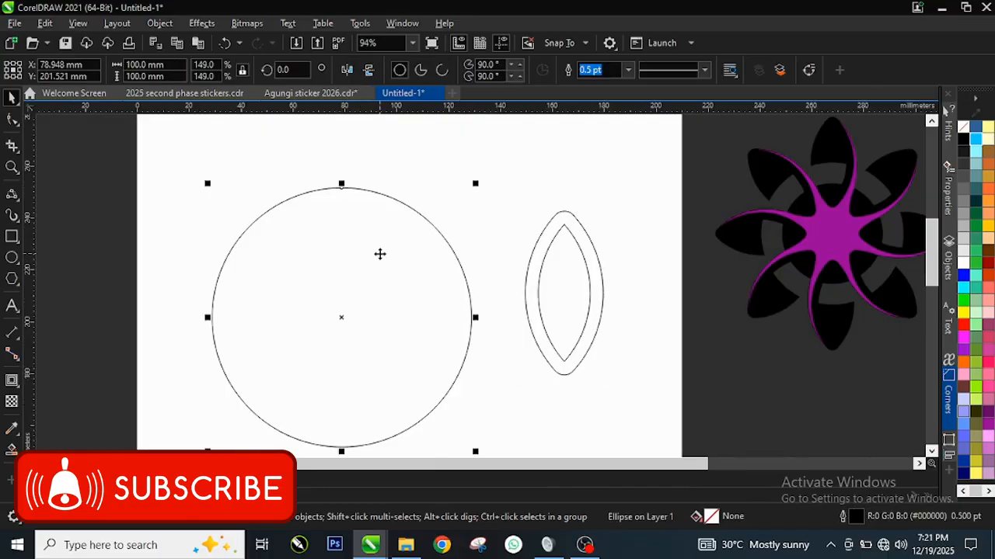
scroll(382, 253, "up", 1)
scroll(404, 250, "down", 1)
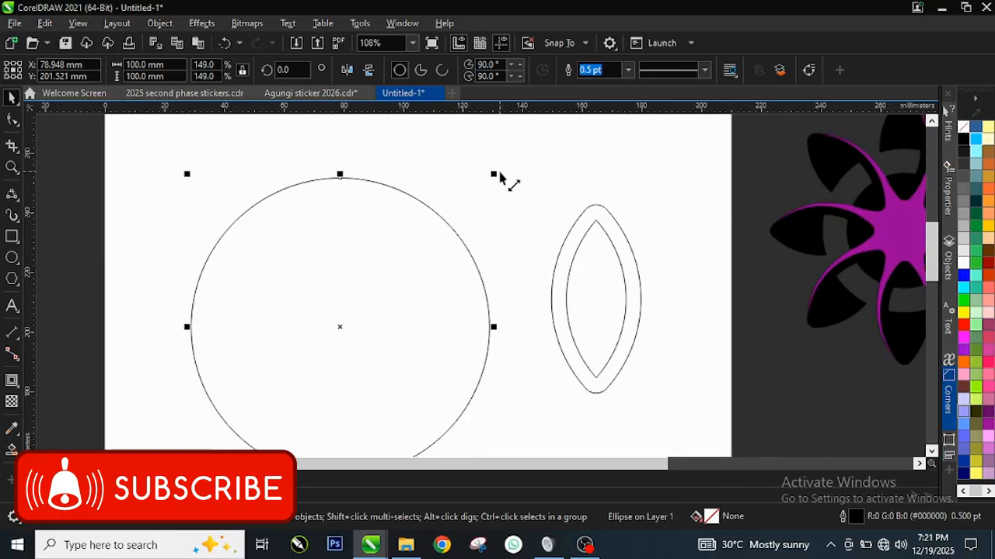
left_click_drag(493, 174, 487, 212)
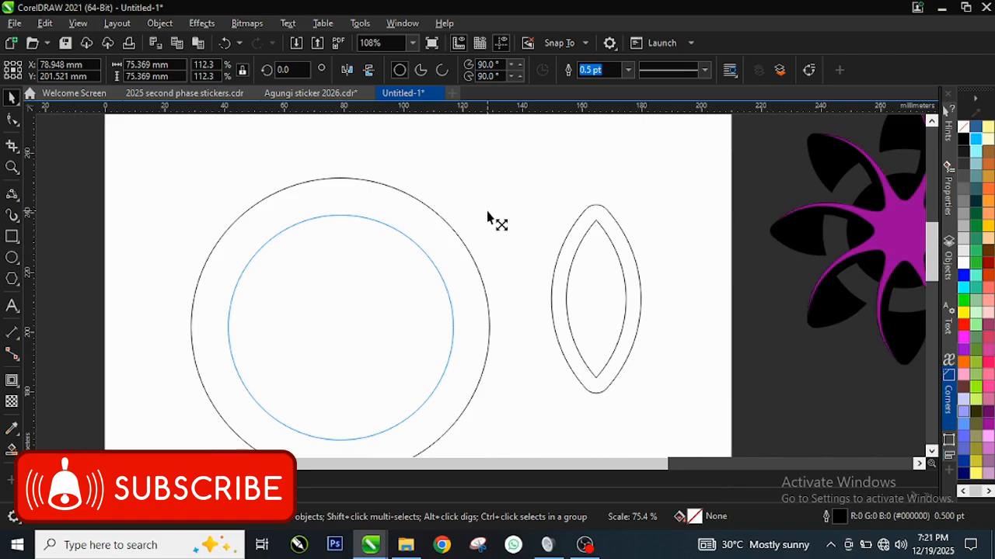
left_click_drag(487, 212, 487, 215)
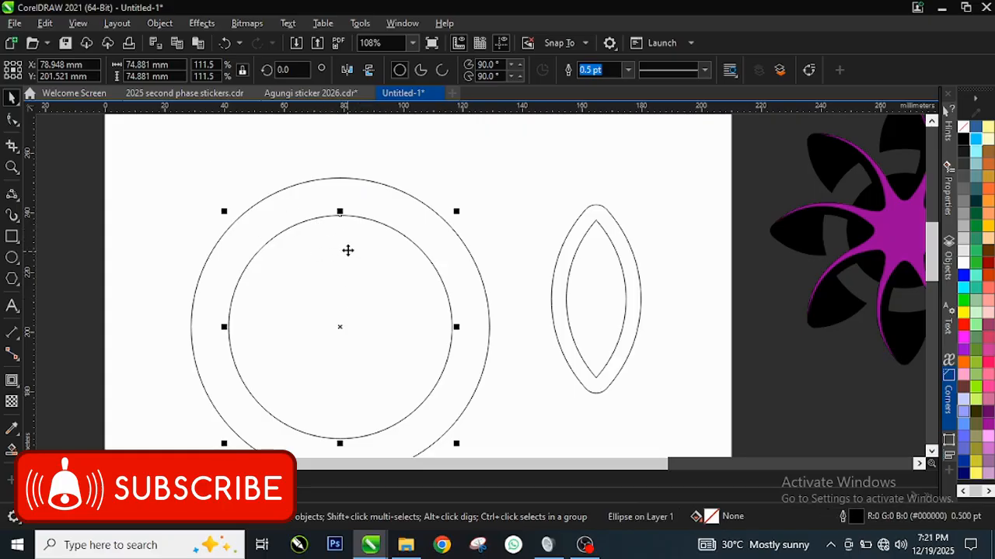
Set the inner circle's width and height to 70 mm.
left_click(175, 68)
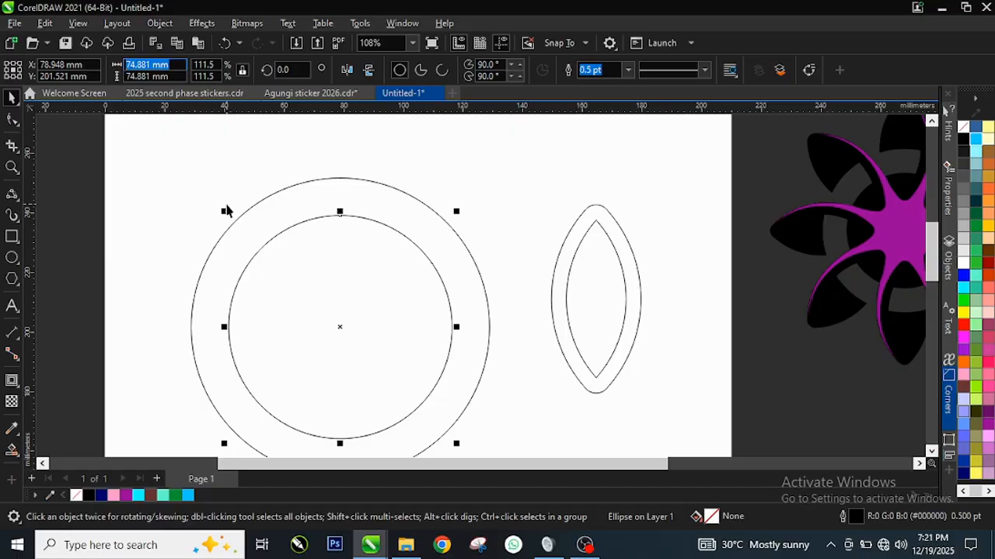
type("70")
key("Tab")
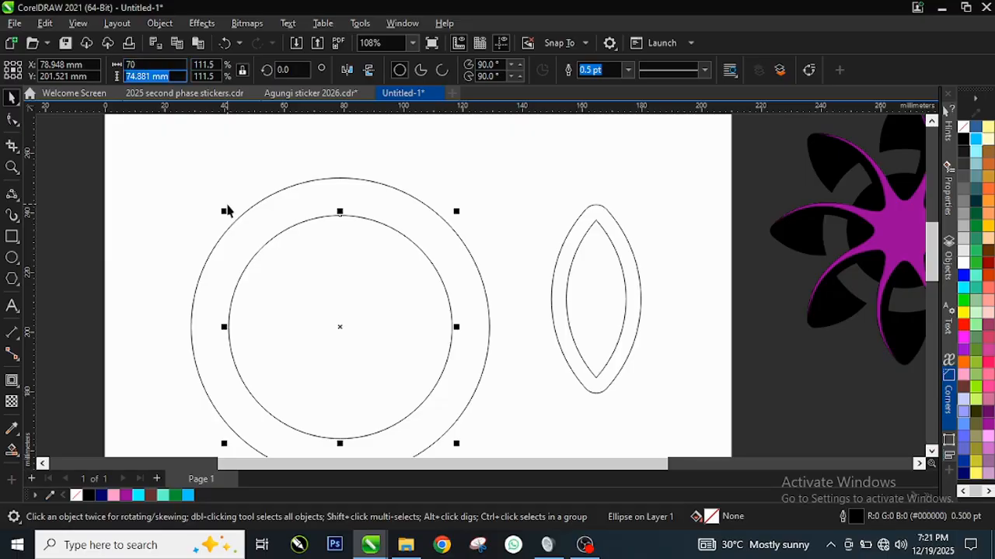
type("7")
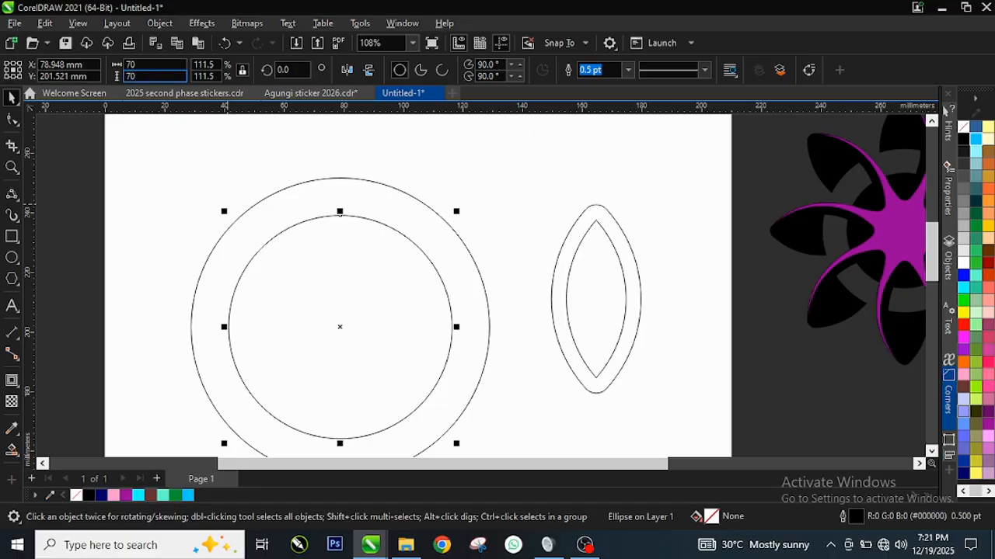
type("0")
key("Return")
left_click(351, 212)
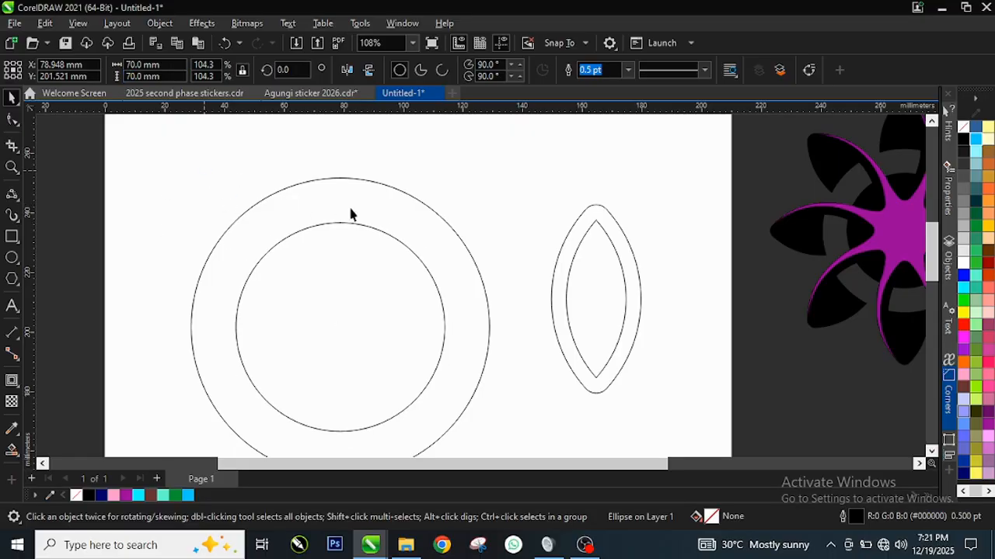
Move the contoured petal so its centre snaps to the topmost point of the 100 mm circle.
scroll(370, 233, "up", 1)
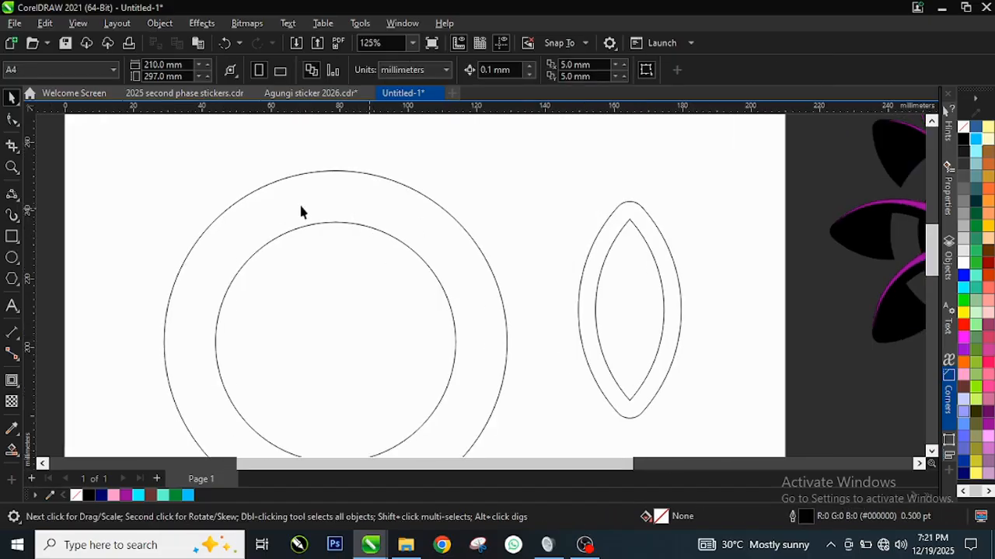
left_click(643, 312)
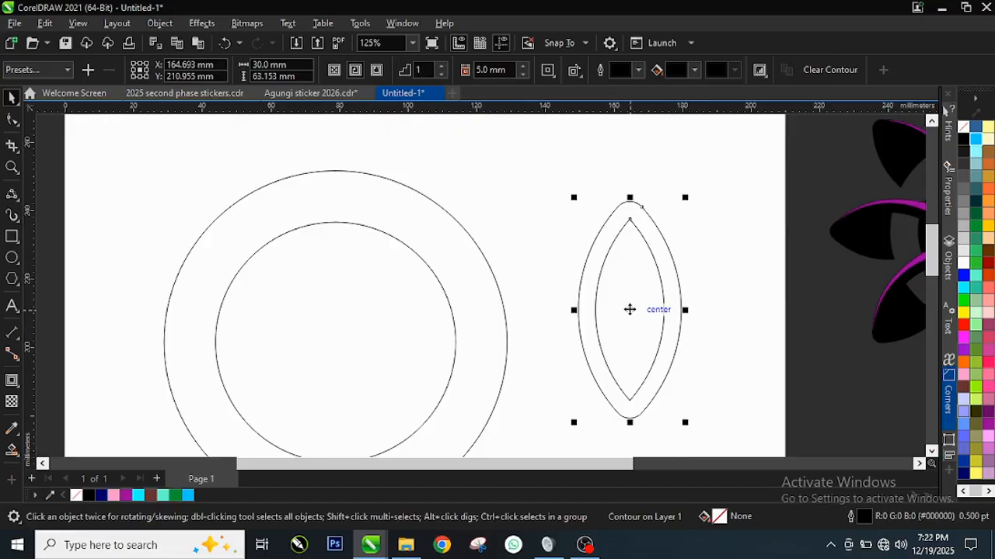
left_click_drag(629, 310, 336, 172)
scroll(366, 342, "down", 2)
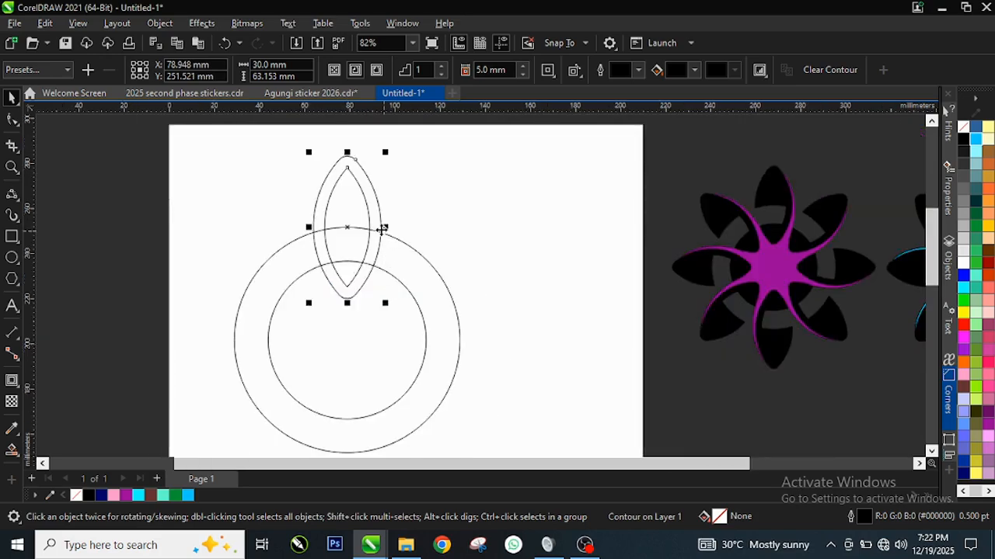
scroll(381, 224, "up", 1)
left_click(424, 187)
scroll(358, 202, "up", 2)
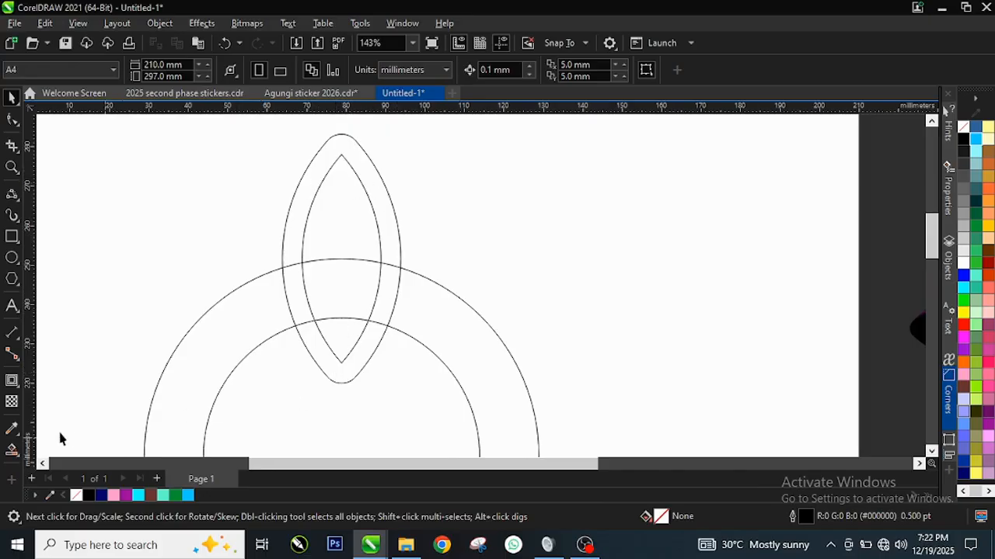
Smart Fill the petal regions outside the ring and the right-hand contour band inside it with black, leaving the other ring regions empty.
left_click(12, 449)
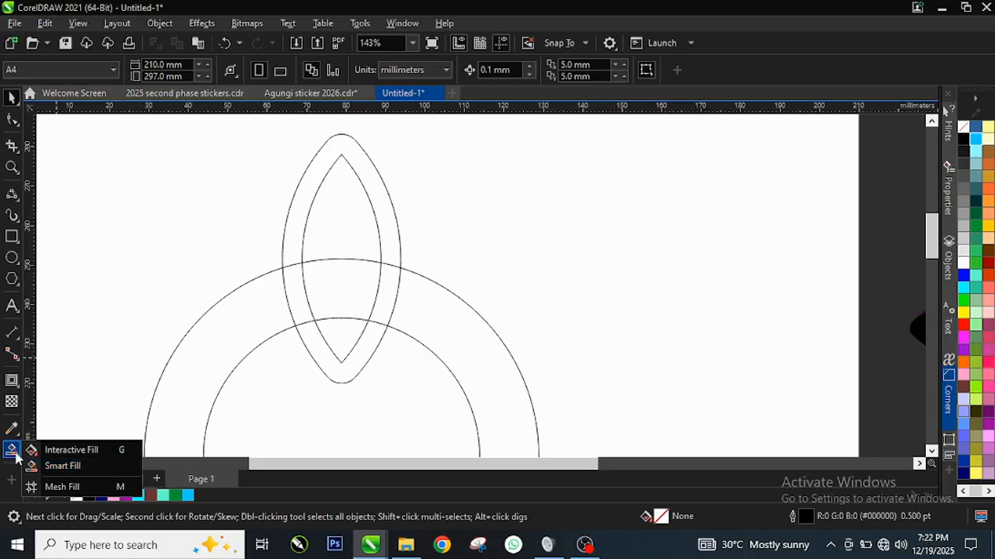
left_click(69, 469)
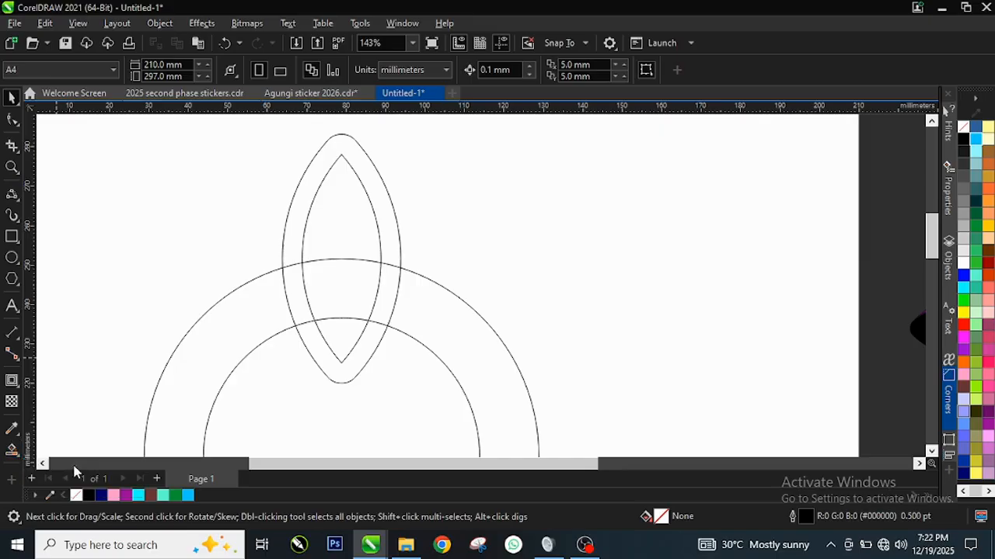
left_click(365, 163)
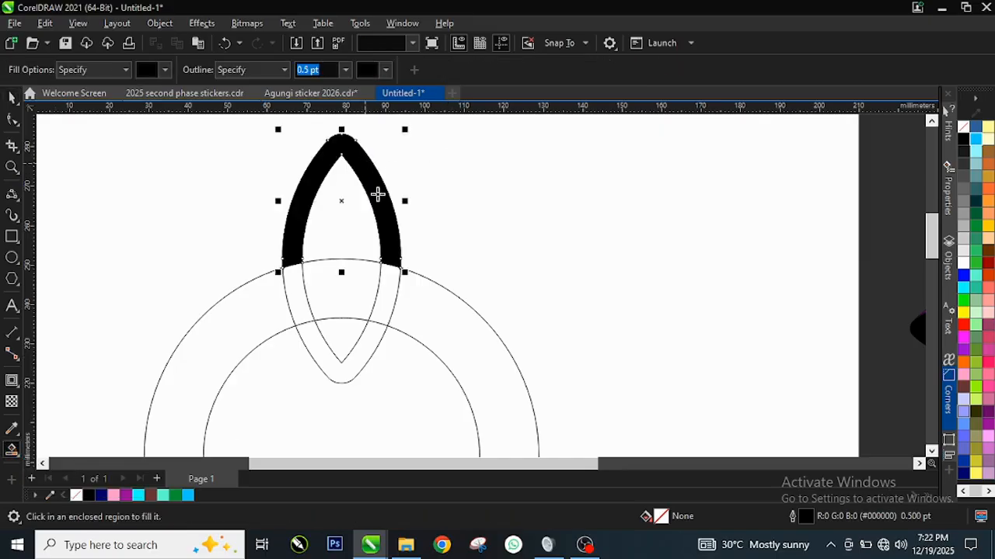
left_click(390, 290)
left_click(357, 360)
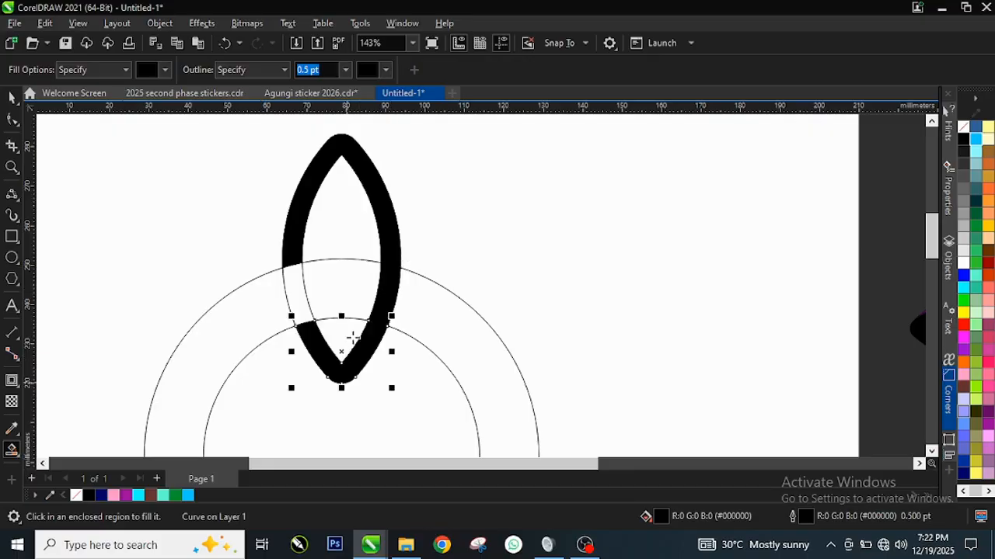
left_click(346, 200)
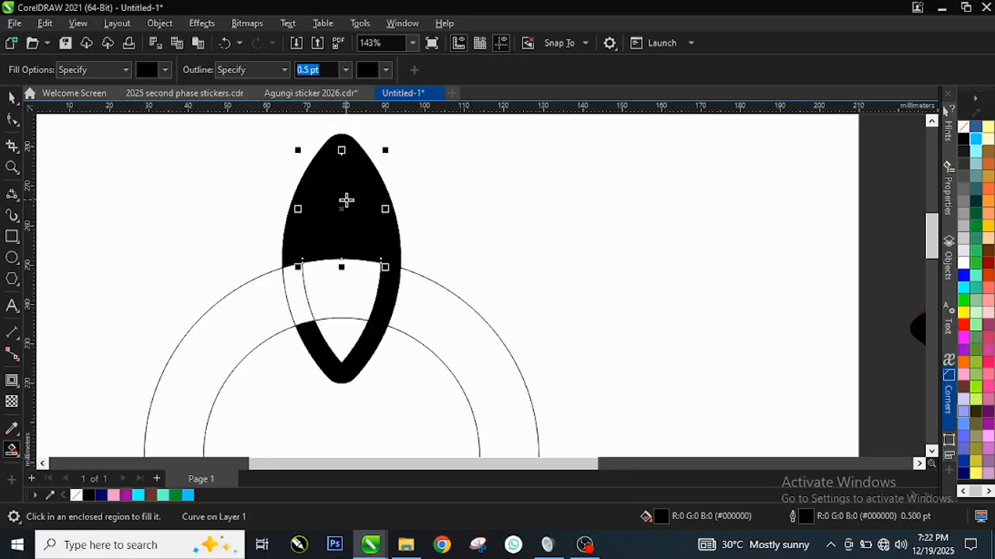
left_click(345, 338)
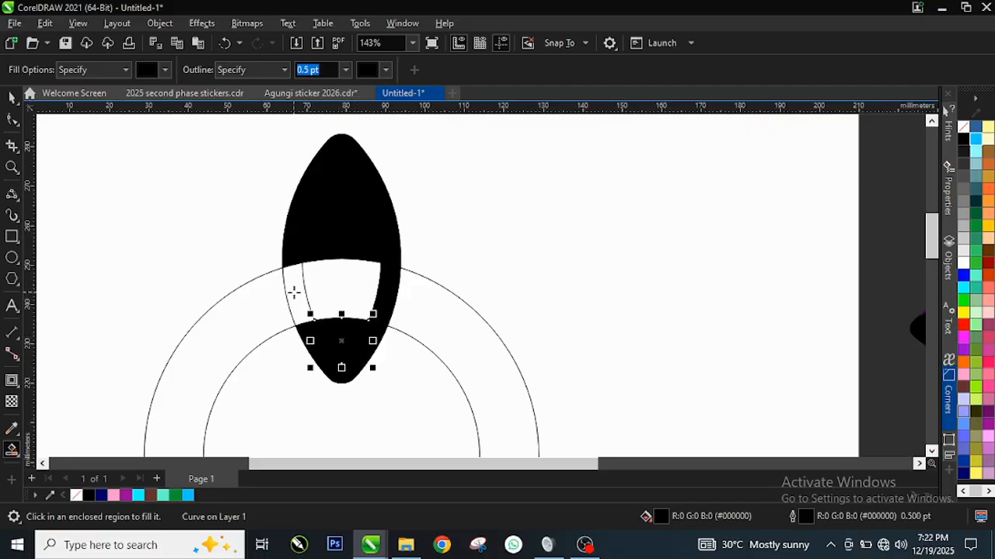
left_click(12, 97)
key("Escape")
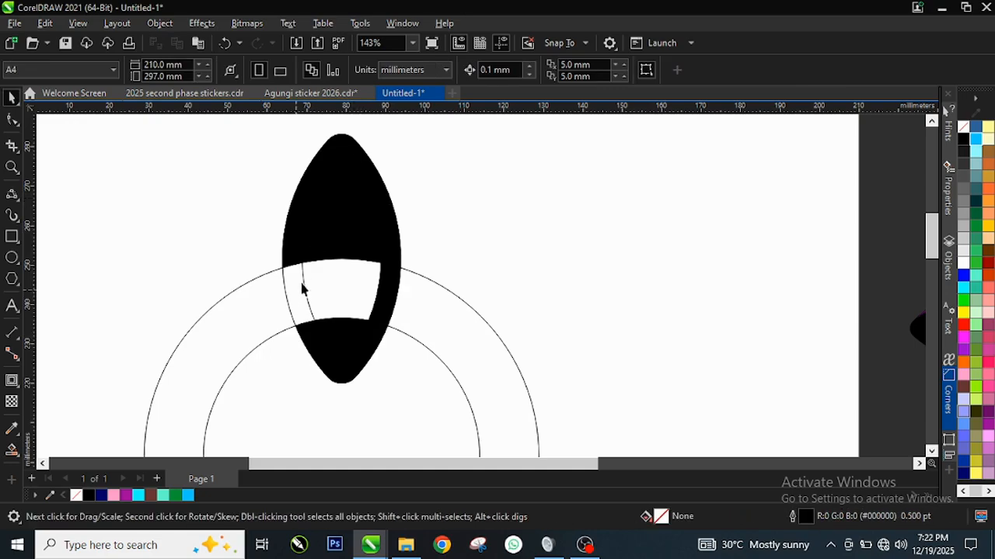
left_click(340, 147)
left_click_drag(335, 142, 526, 165)
left_click_drag(329, 160, 215, 182)
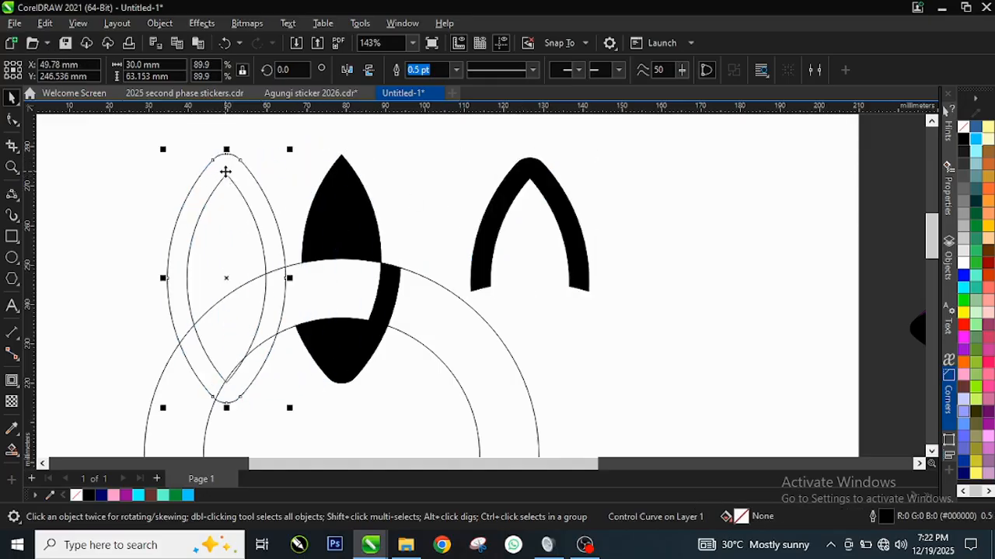
key("ctrl+z")
key("ctrl+z")
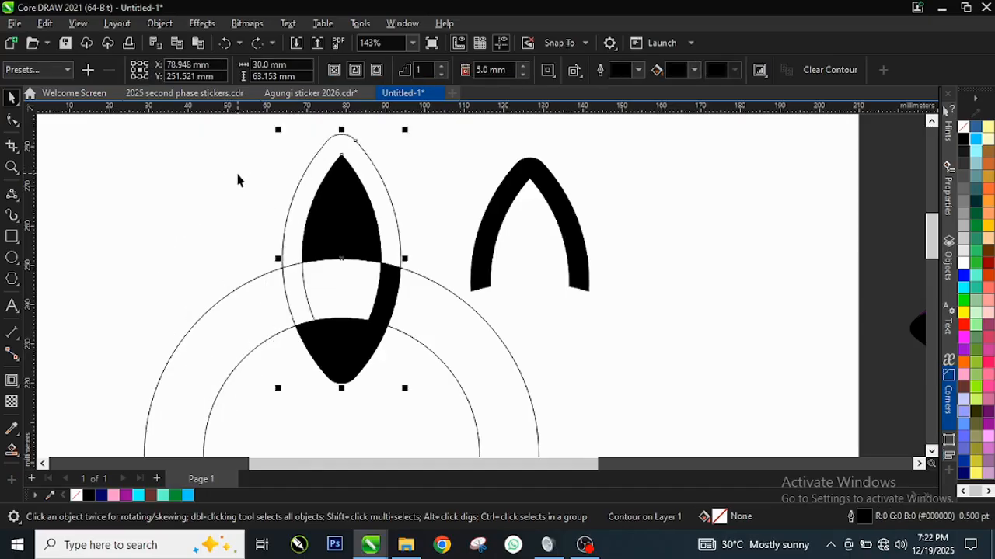
left_click(544, 207)
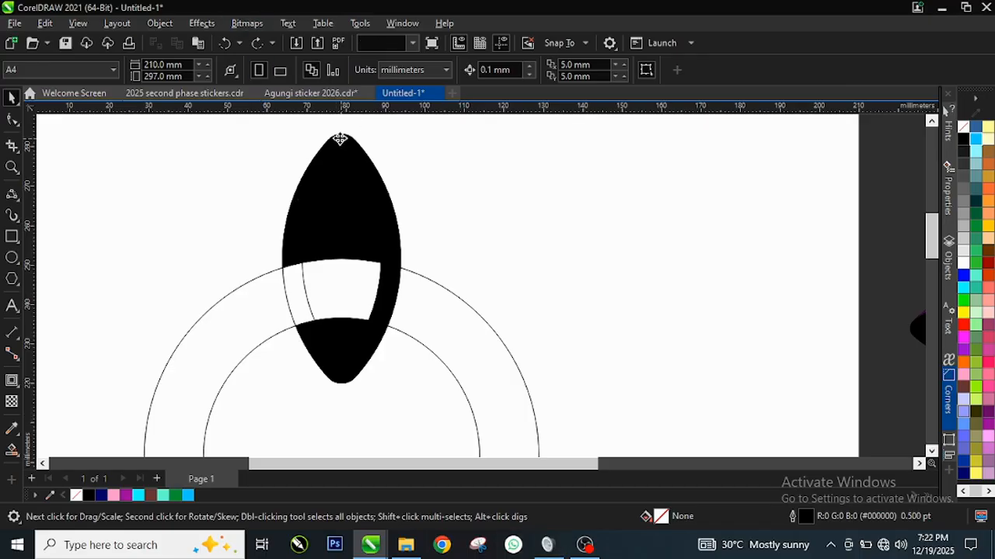
Select all five black filled pieces of the petal and weld them into a single shape.
left_click(346, 141)
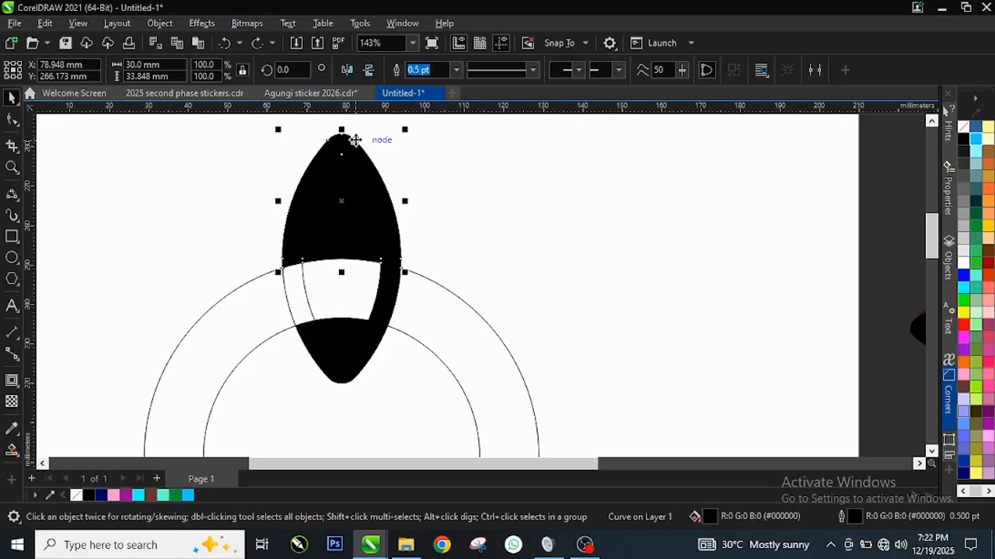
left_click(391, 282, "shift")
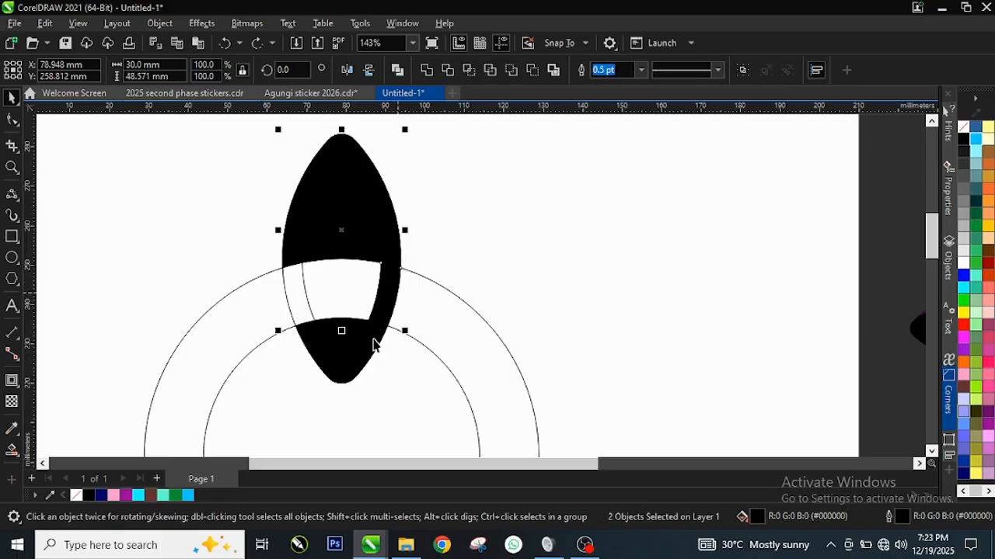
left_click(371, 348, "shift")
left_click(340, 328, "shift")
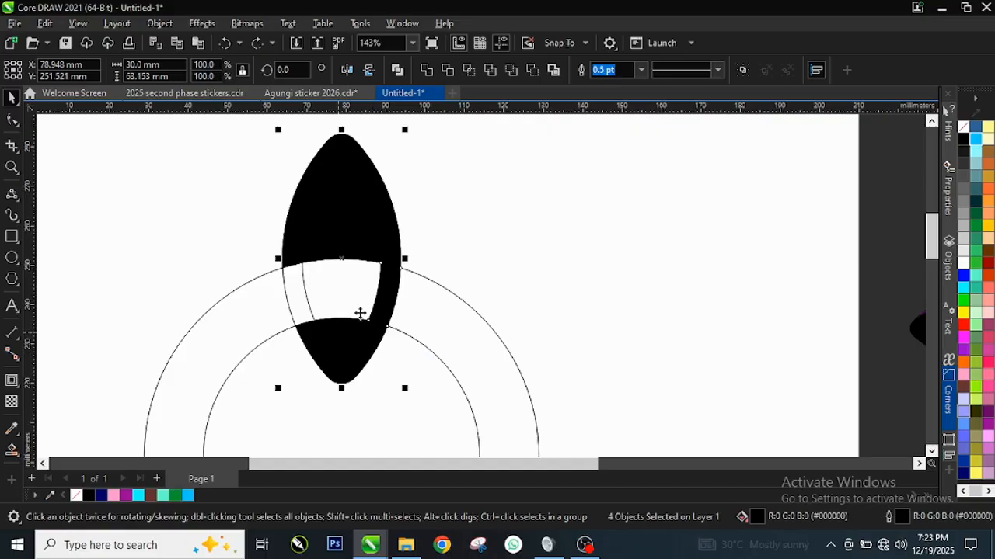
left_click_drag(344, 259, 507, 243)
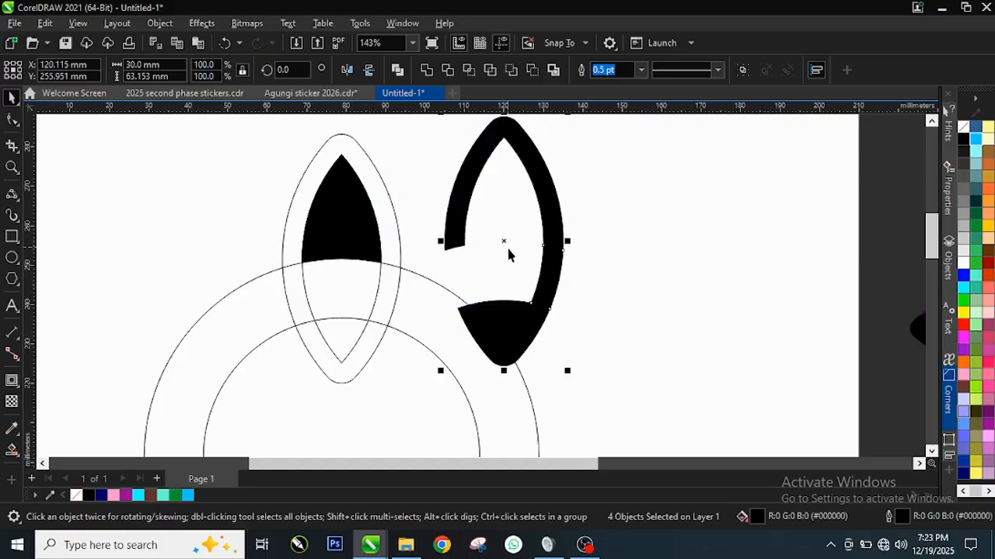
key("ctrl+z")
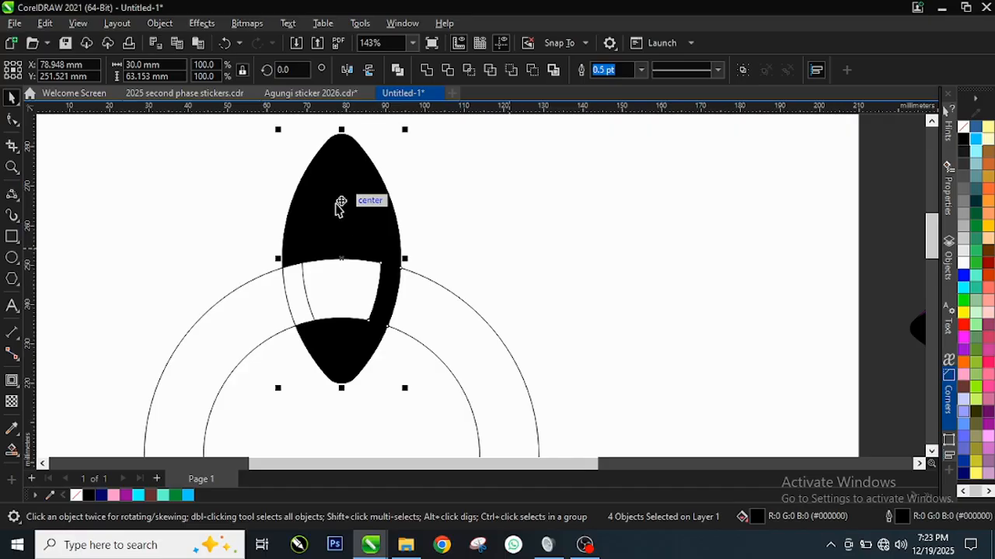
left_click_drag(329, 230, 528, 225)
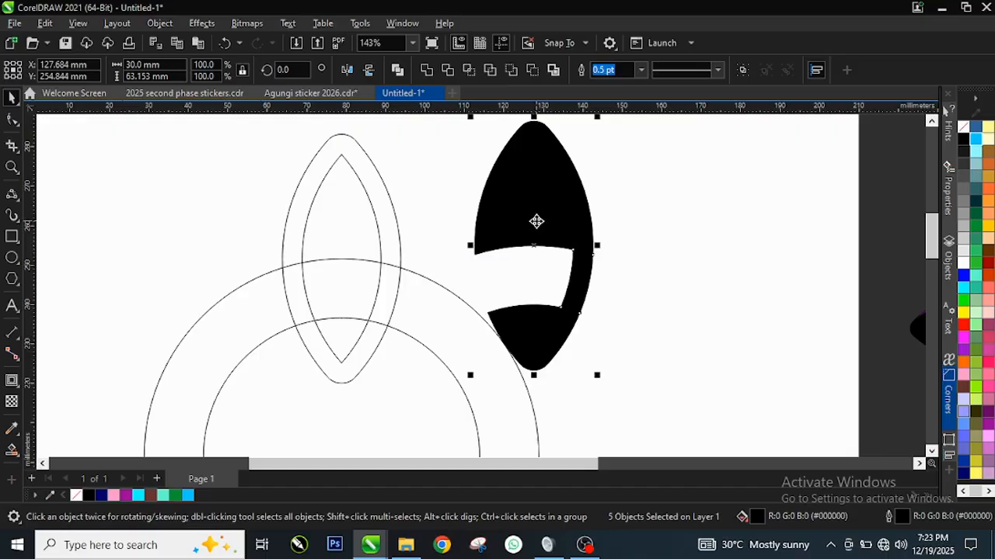
key("ctrl+z")
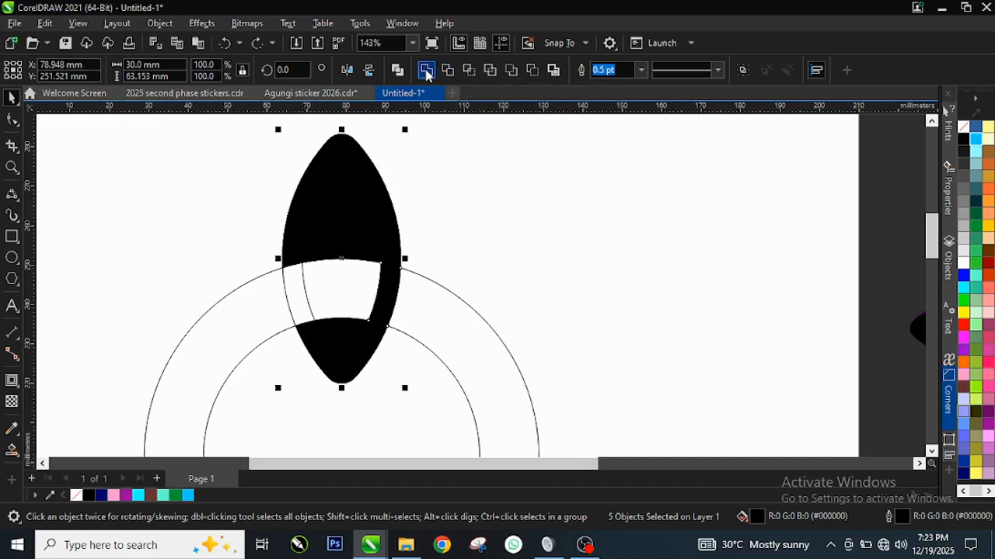
left_click(426, 71)
left_click_drag(352, 220, 580, 210)
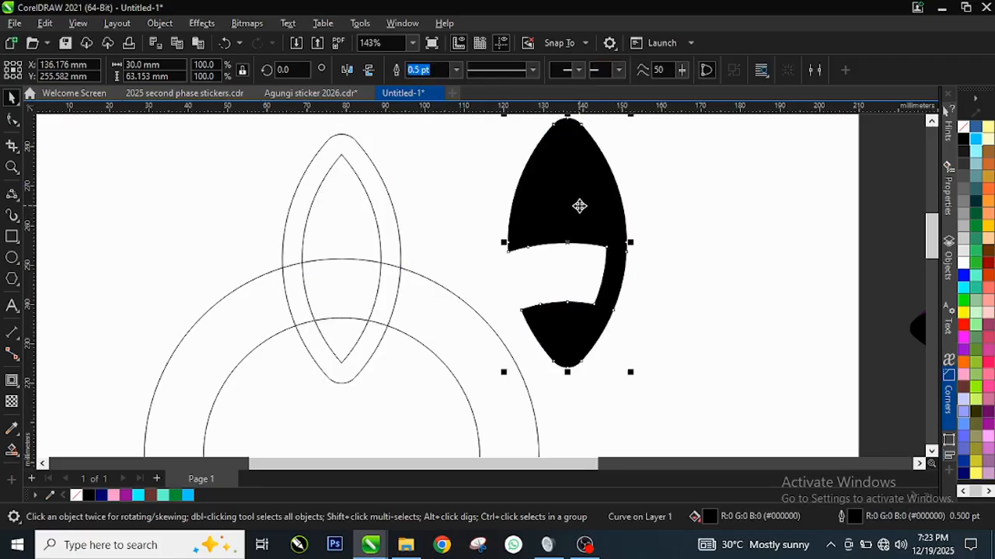
key("ctrl+z")
mouse_move(335, 168)
left_mouse_down()
mouse_move(418, 179)
mouse_move(324, 161)
left_mouse_up()
key("ctrl+z")
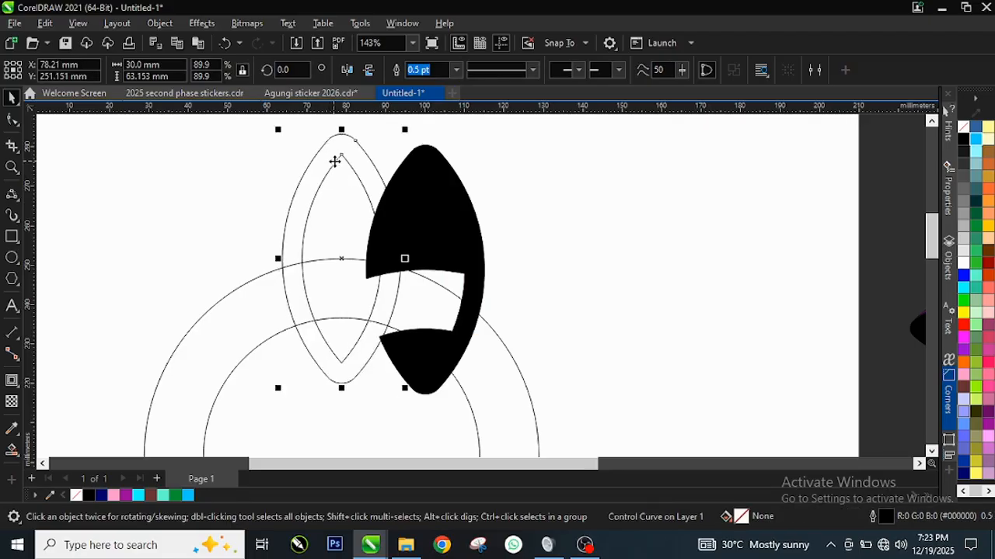
key("ctrl+z")
left_click(511, 198)
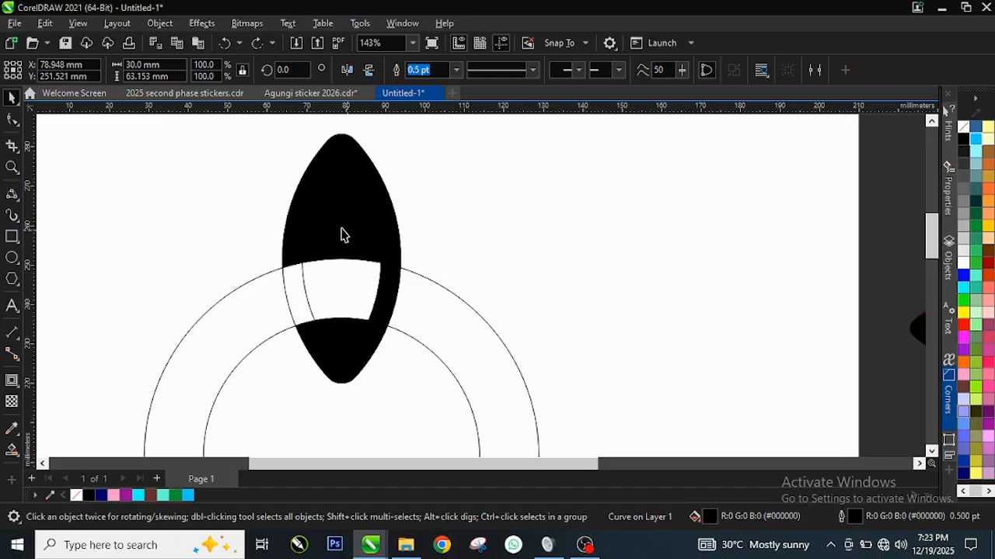
Move the contoured petal outline out from under the black welded shape to the empty area on its right.
left_click(342, 210)
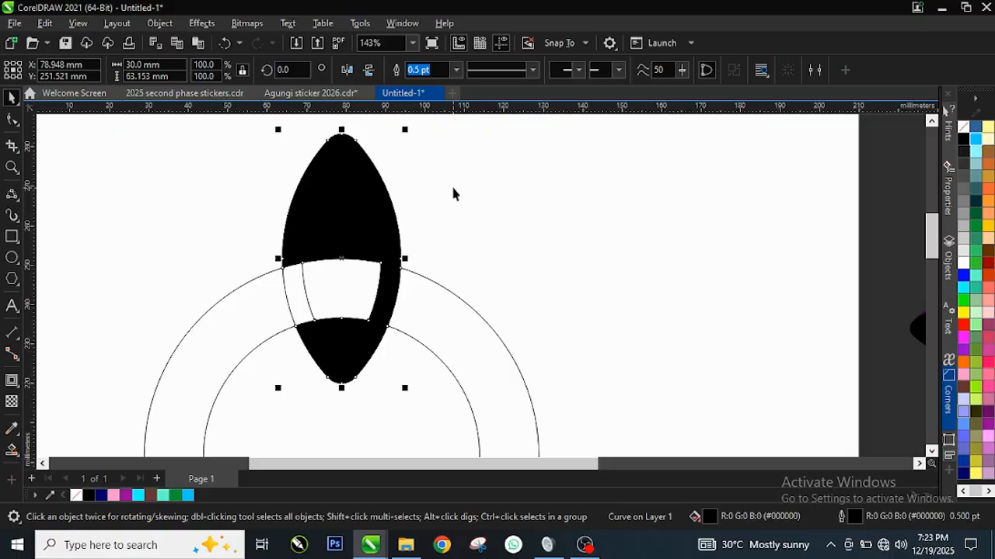
left_click(433, 316)
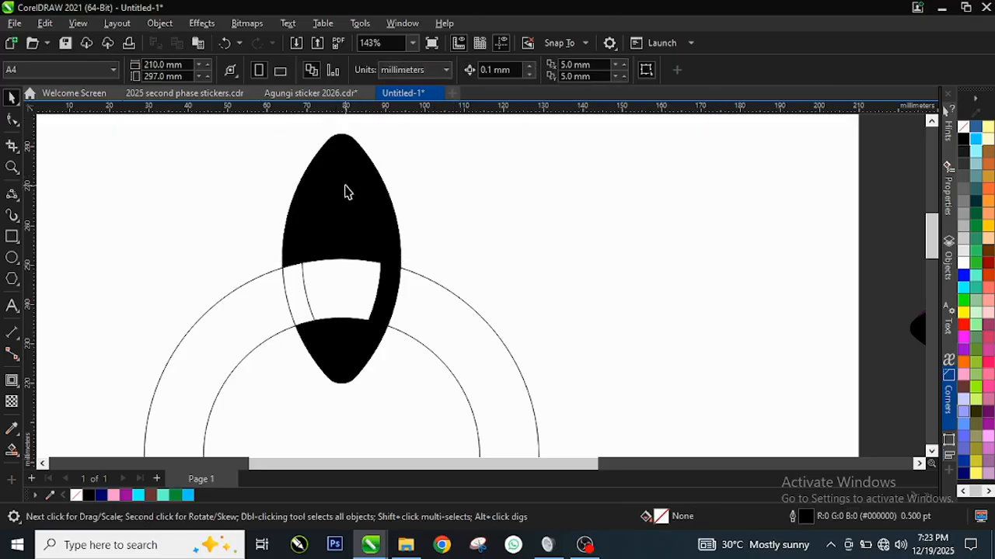
left_click_drag(347, 192, 637, 185)
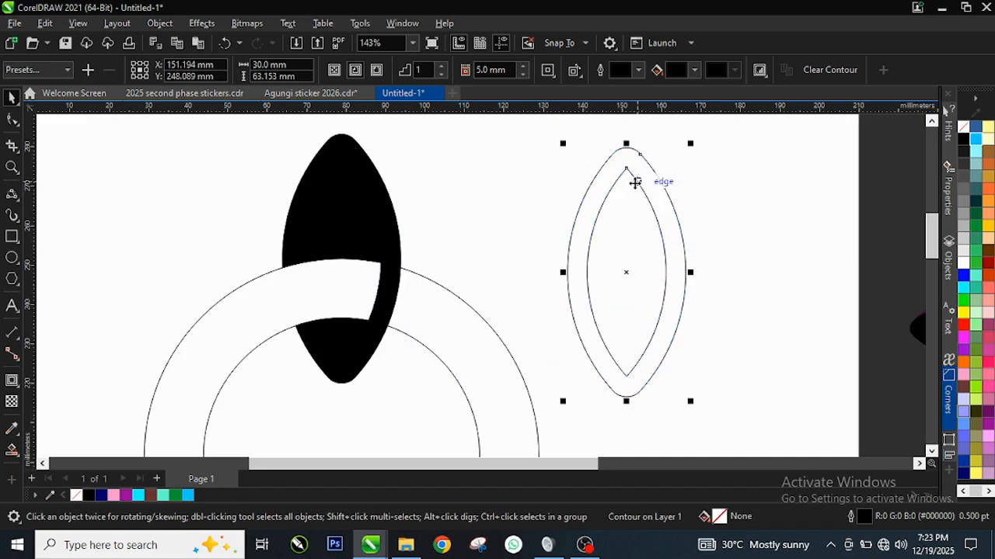
Delete the contoured petal outline beside the black welded petal.
key("Delete")
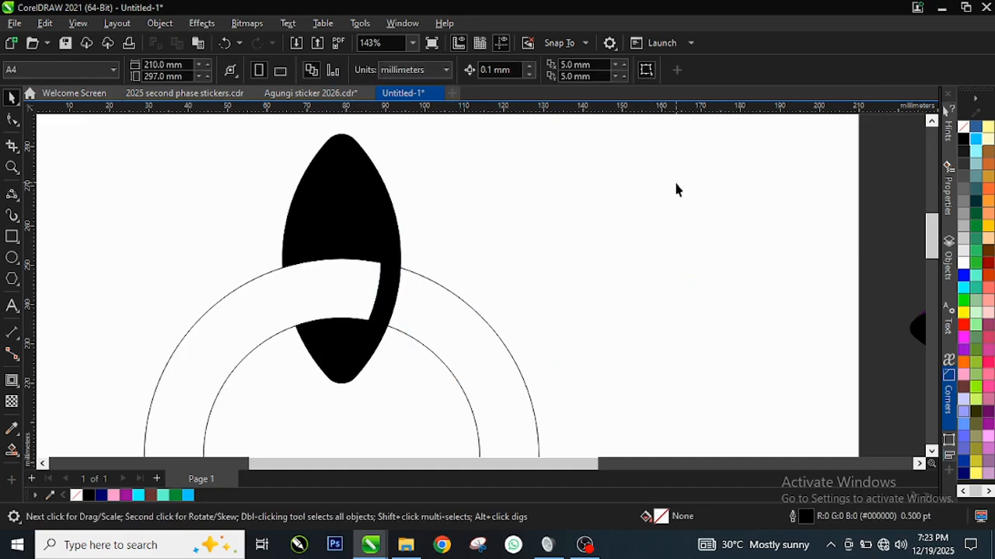
key("ctrl+z")
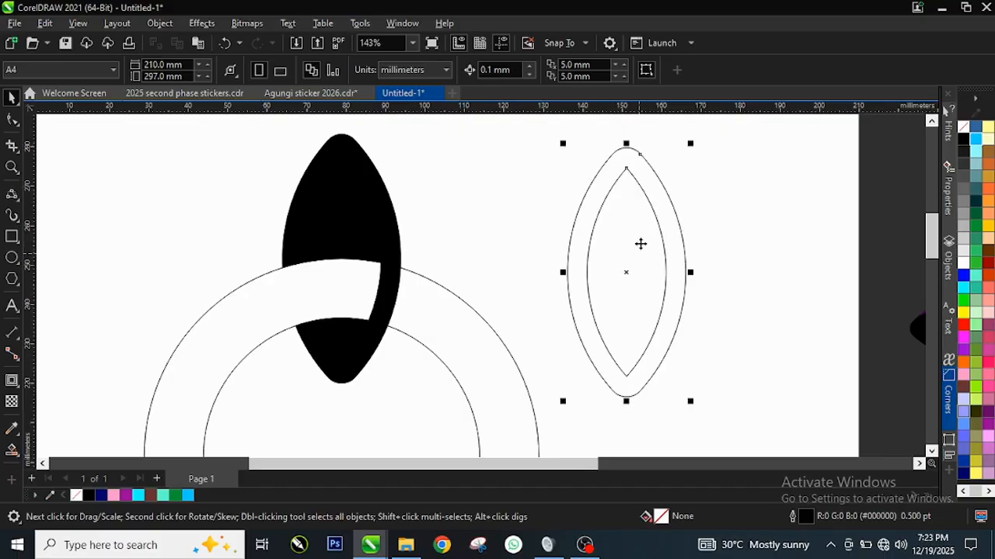
right_click(649, 205)
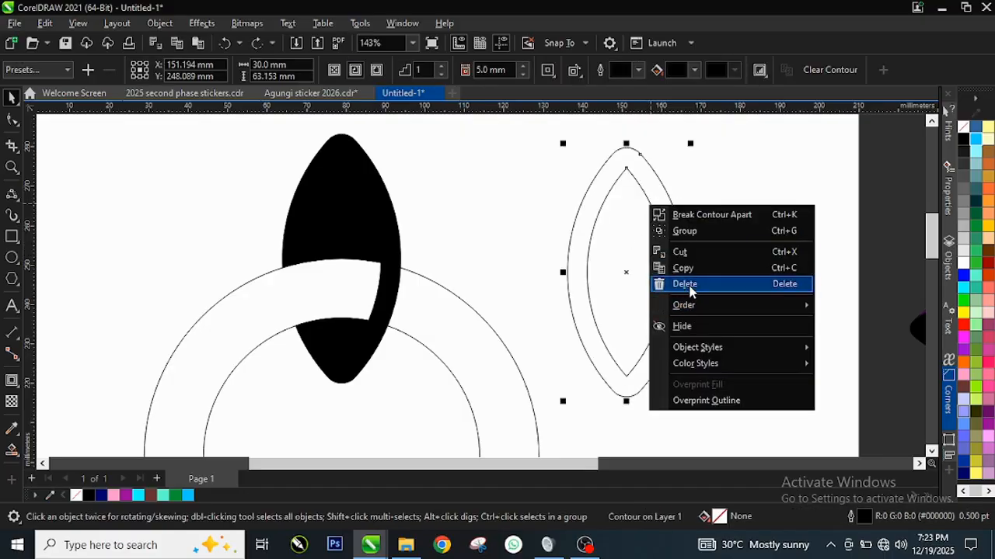
left_click(690, 286)
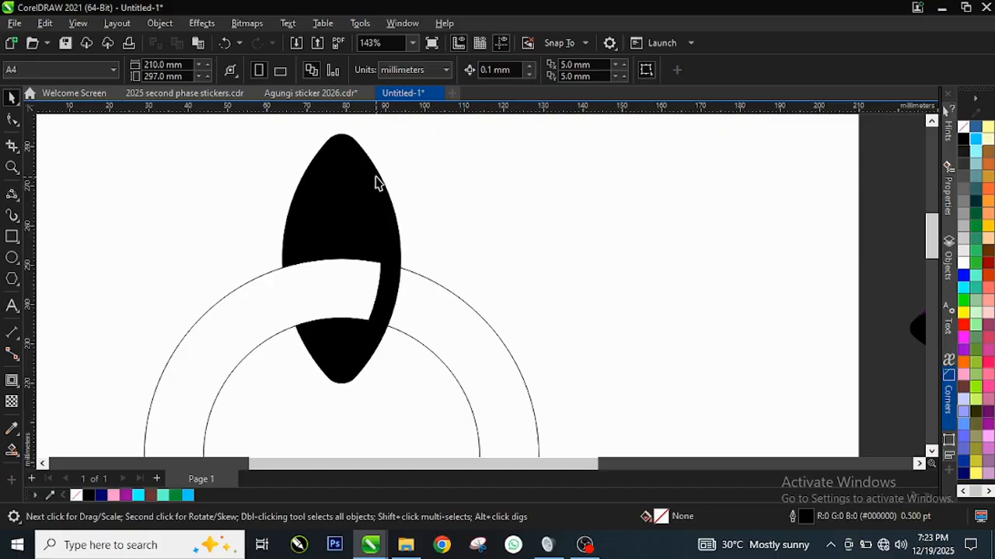
Move the black petal's centre of rotation to the centre of the two concentric circles.
left_click(339, 207)
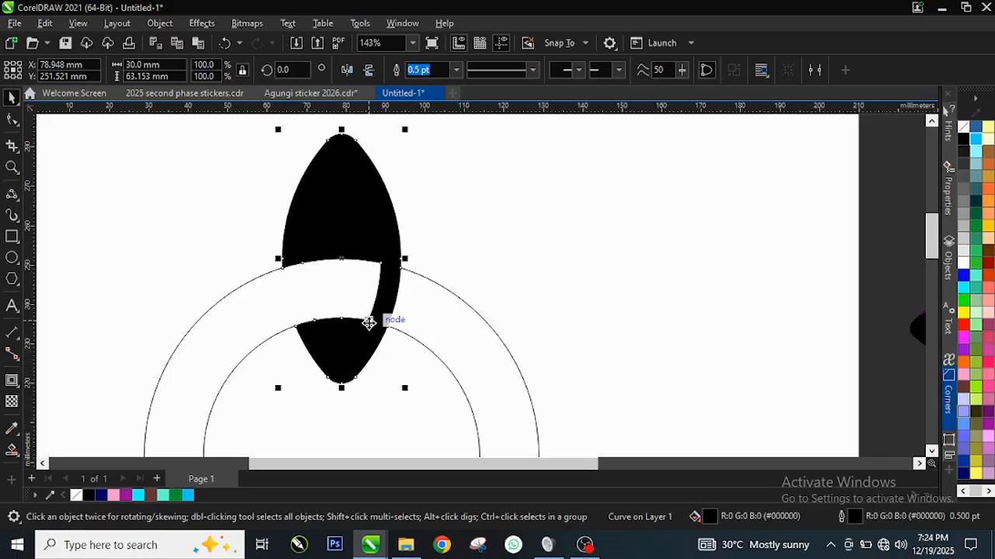
scroll(396, 216, "down", 3)
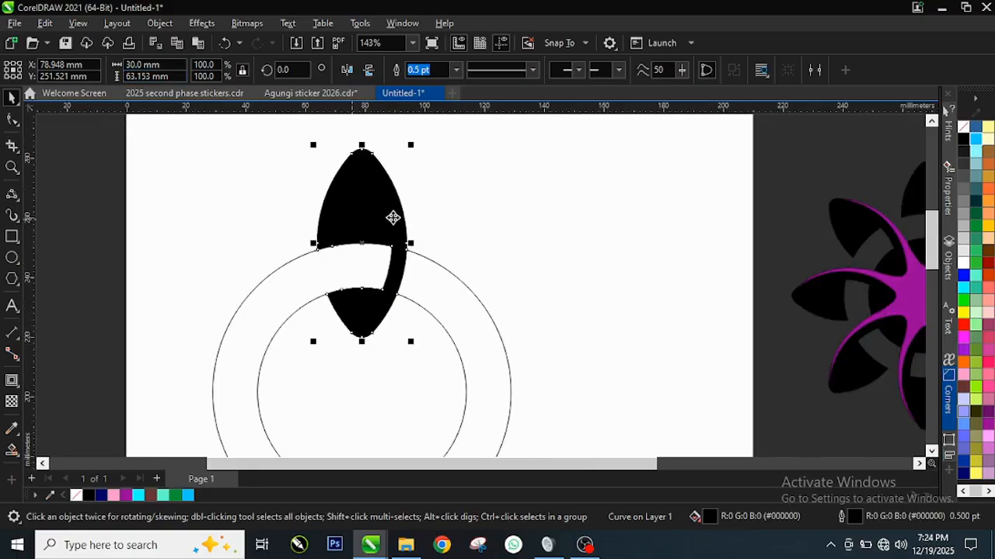
left_click(431, 254)
scroll(407, 253, "up", 1)
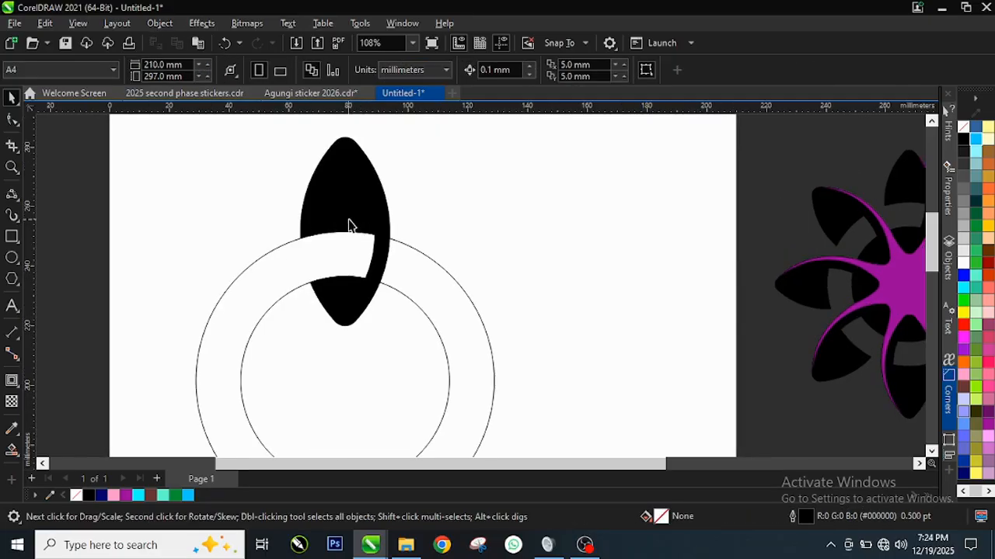
scroll(334, 419, "up", 2)
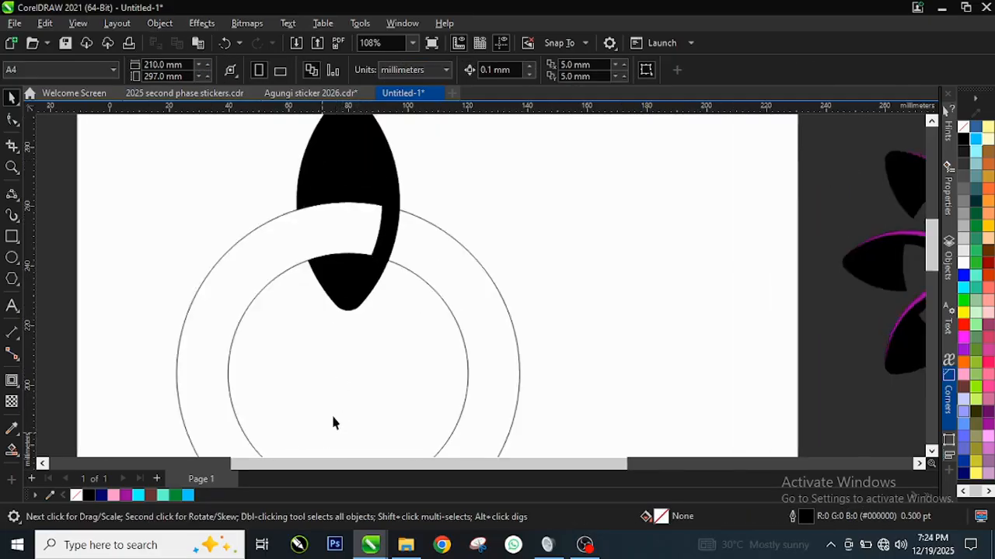
left_click(344, 179)
left_click(348, 177)
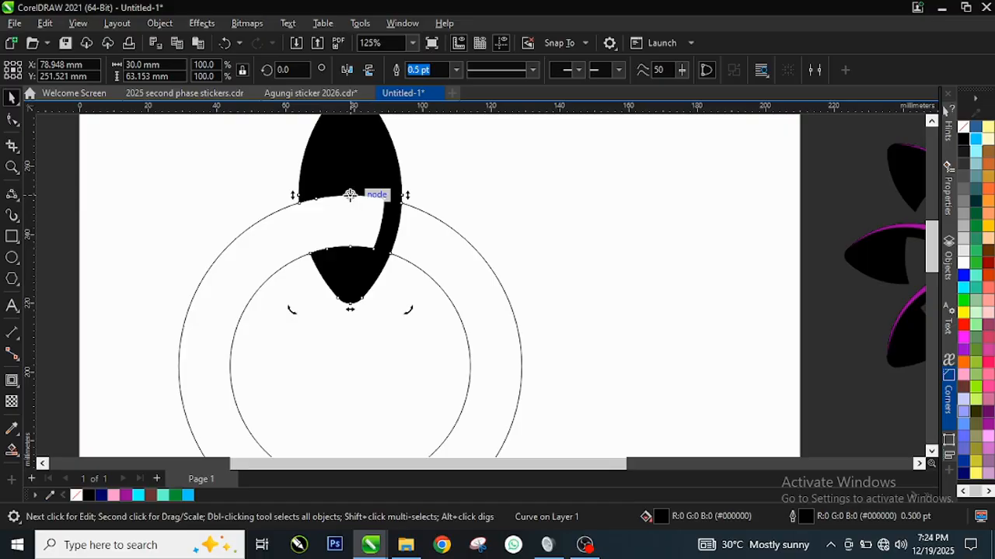
mouse_move(349, 194)
left_mouse_down()
mouse_move(335, 317)
mouse_move(349, 365)
left_mouse_up()
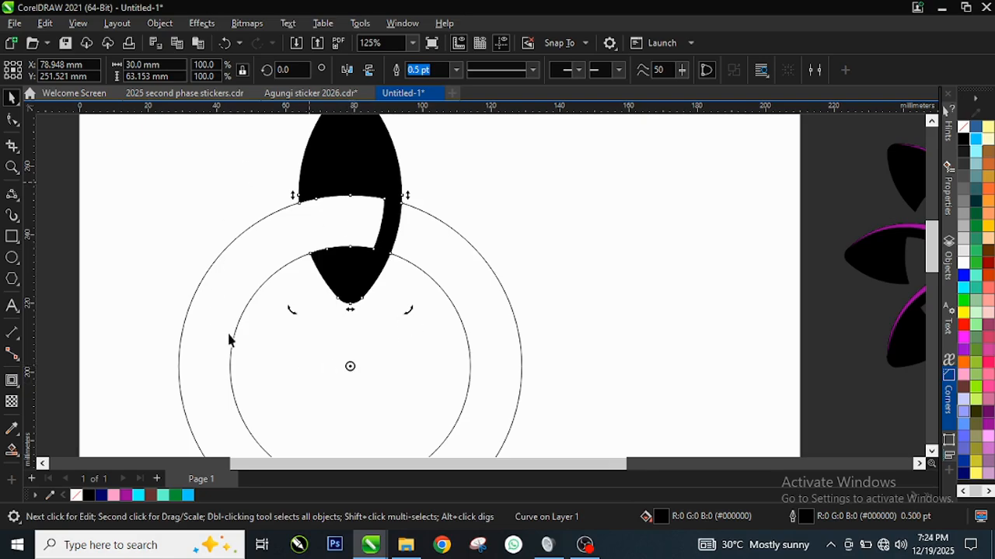
Try a 45° rotated copy of the black petal about the circles' centre, and undo it.
scroll(233, 338, "down", 1)
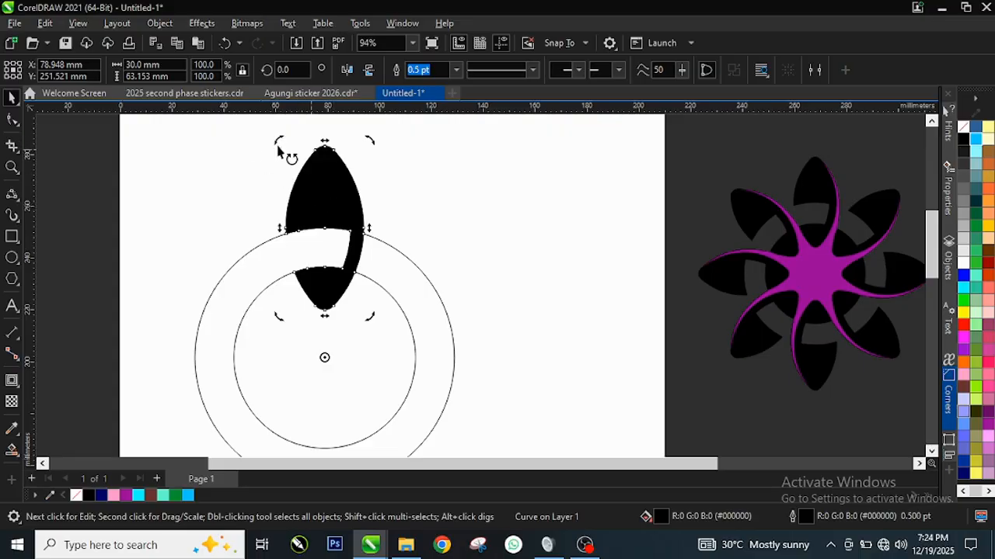
left_click(261, 155)
left_click_drag(223, 168, 224, 168)
left_click(315, 176)
left_click(314, 176)
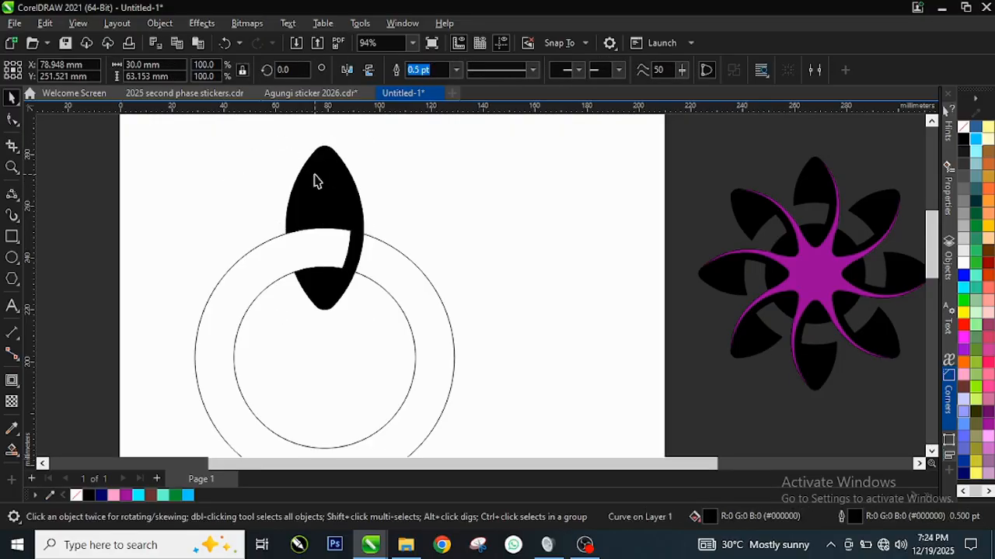
left_click_drag(278, 146, 186, 198)
left_click_drag(174, 207, 162, 229)
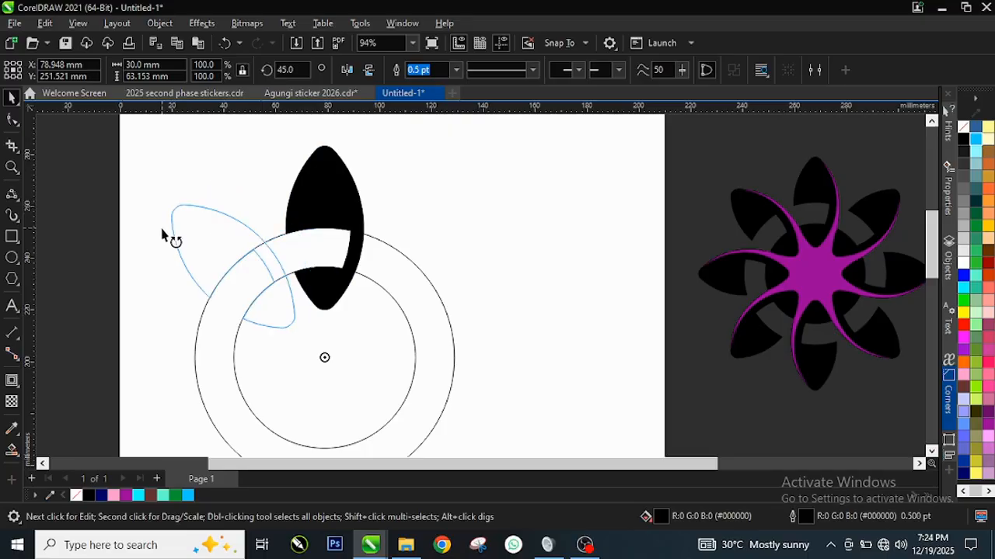
left_click_drag(161, 228, 161, 228)
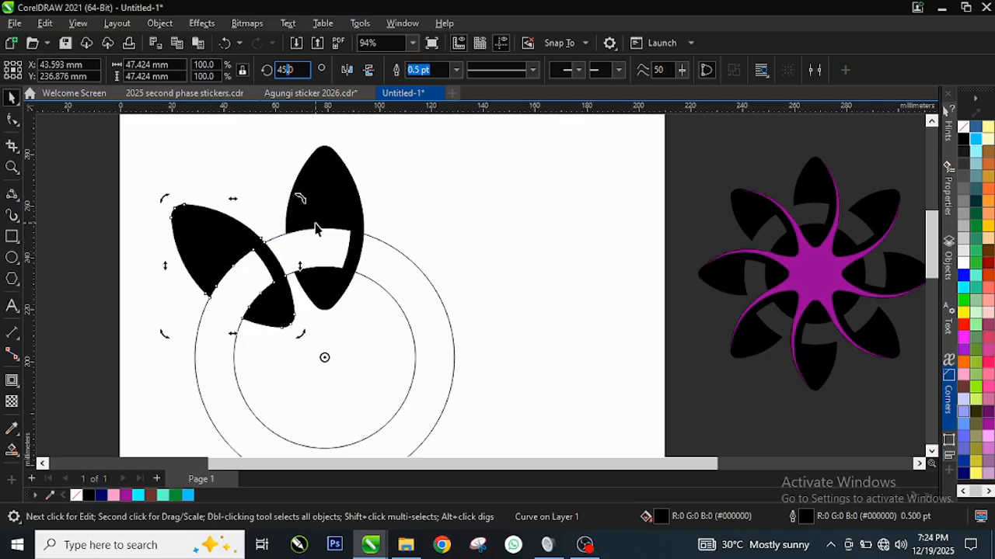
left_click(7, 100)
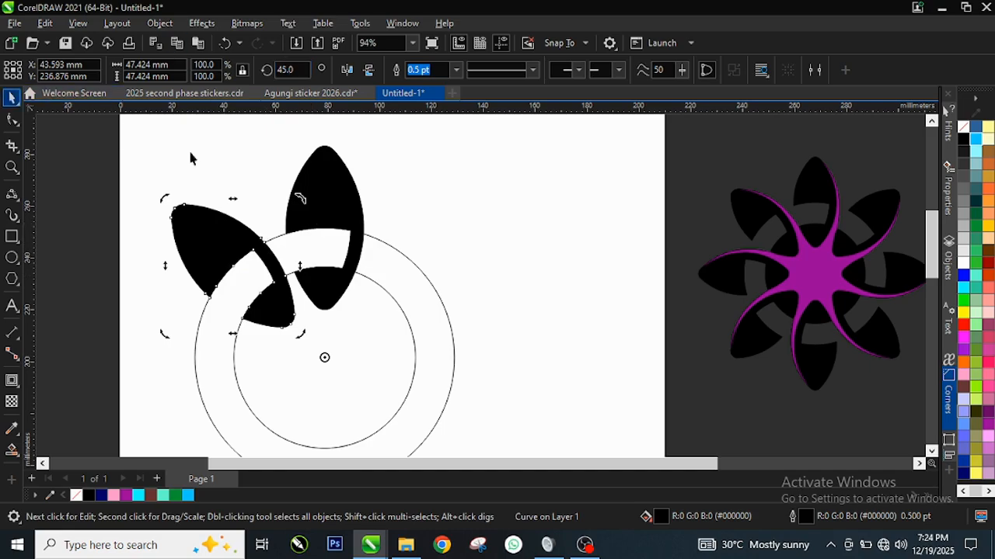
left_click(301, 189)
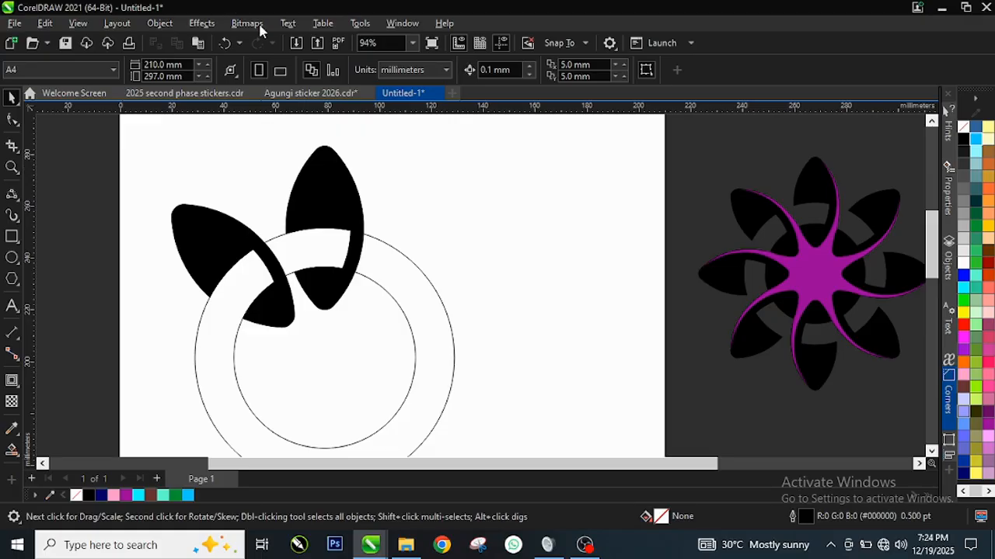
key("ctrl+z")
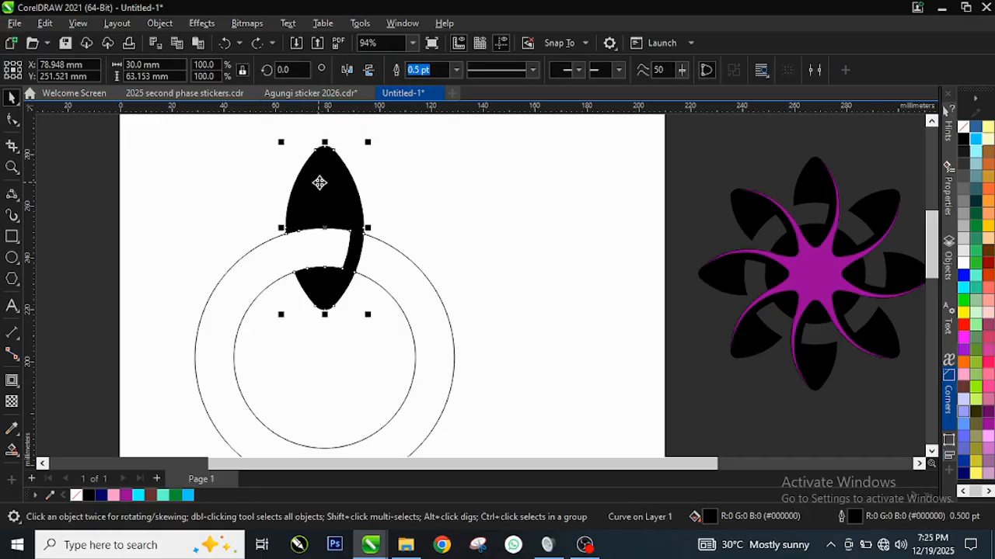
Rotate a copy of the black petal 45° counterclockwise about the circles' centre, keeping the original upright petal.
left_click(319, 182)
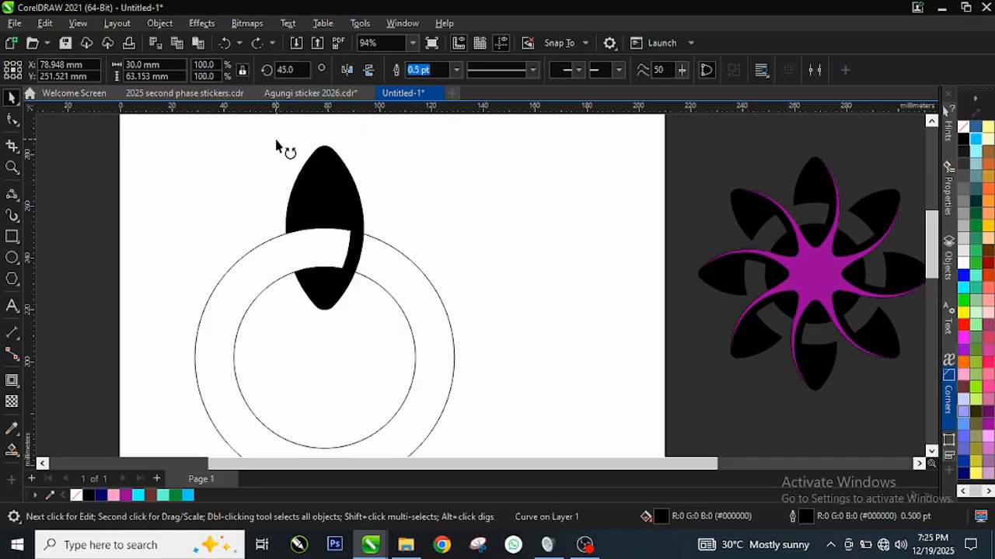
left_click_drag(276, 143, 140, 245)
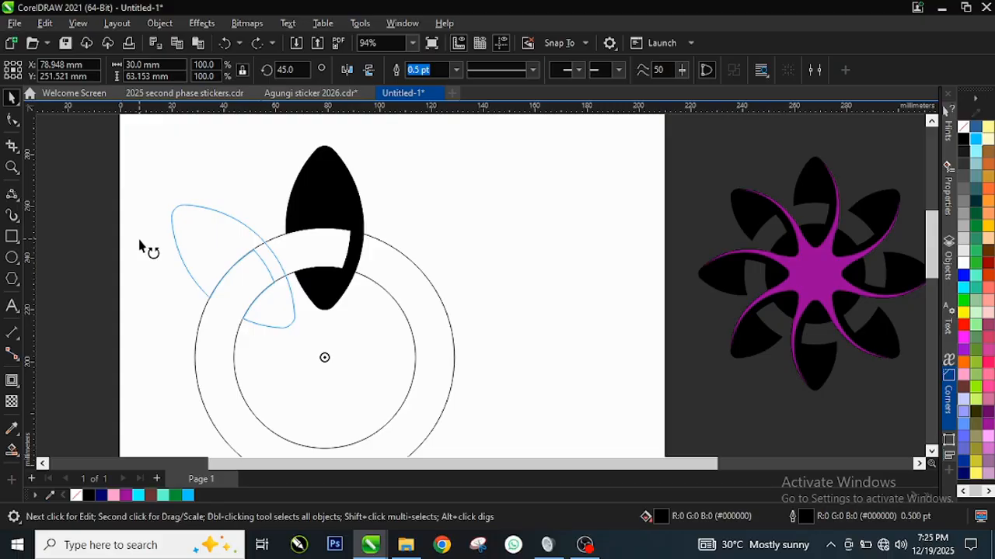
left_click_drag(140, 246, 138, 240)
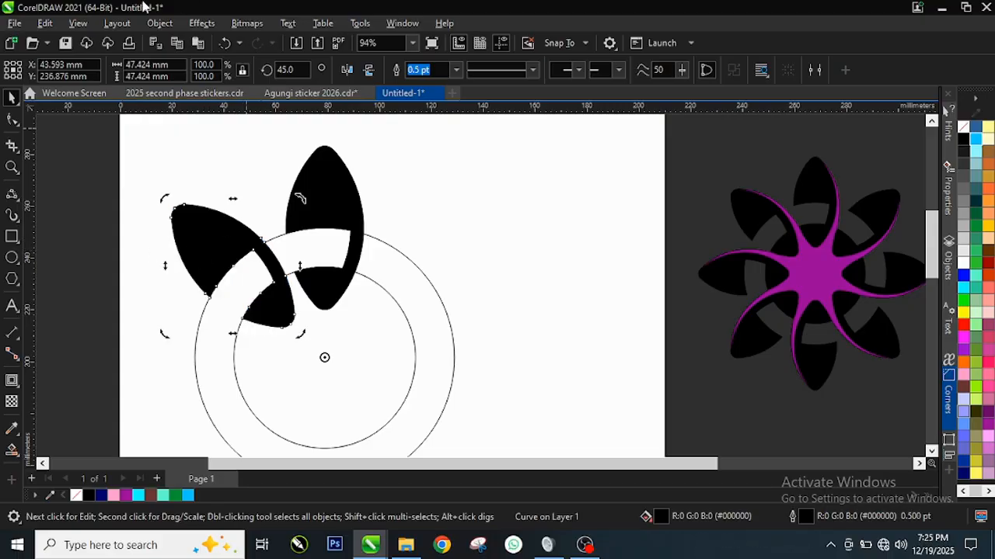
Repeat the 45° rotated duplication around the circles until eight black petals complete the flower, and deselect everything.
scroll(243, 397, "down", 1)
scroll(243, 397, "up", 1)
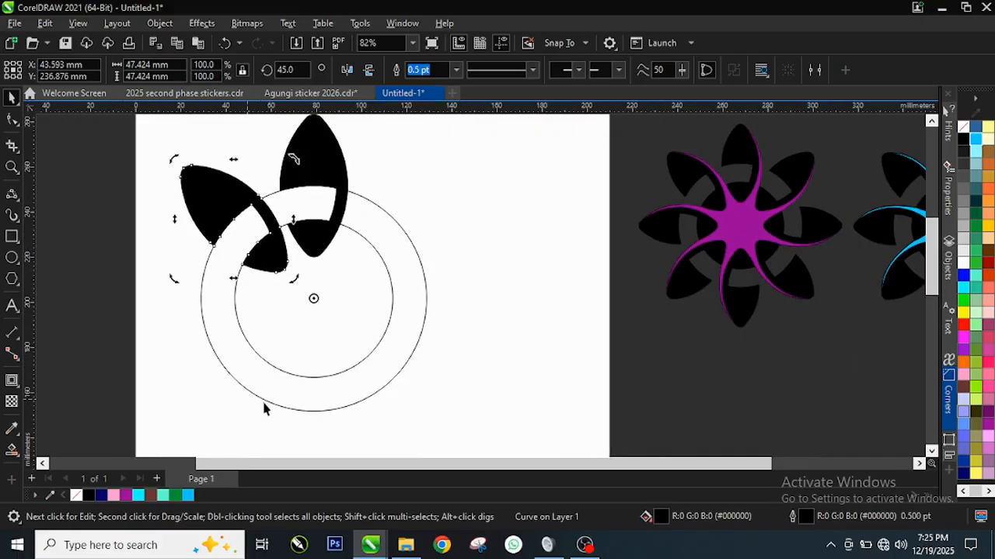
key("ctrl+r")
key("ctrl+r")
key("ctrl+r")
key("ctrl+r")
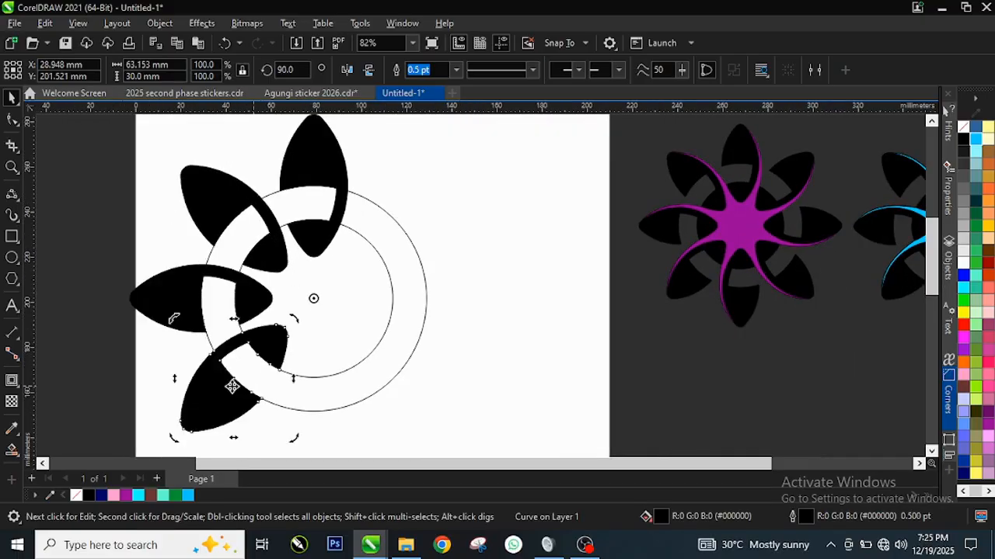
key("ctrl+r")
key("ctrl+r")
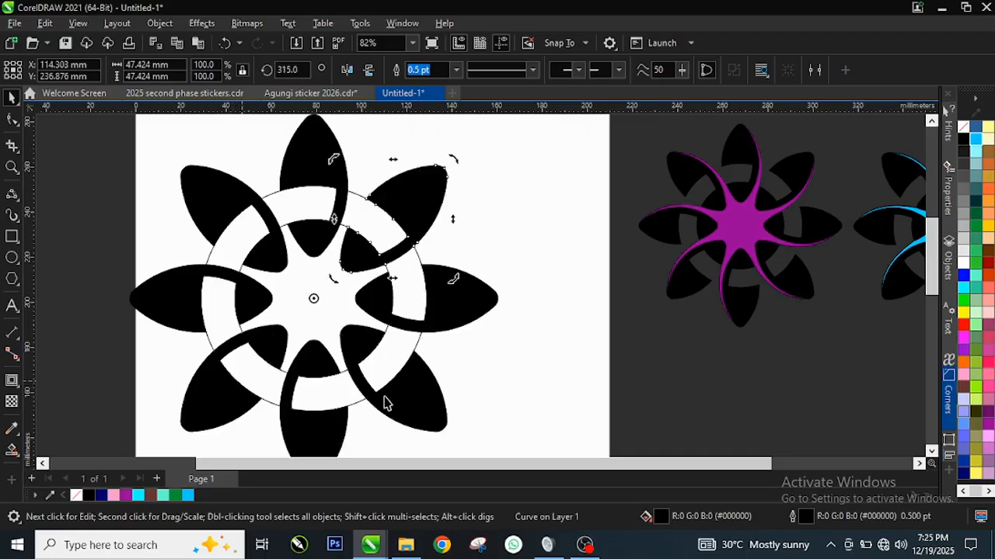
scroll(271, 272, "up", 2)
scroll(293, 266, "down", 1)
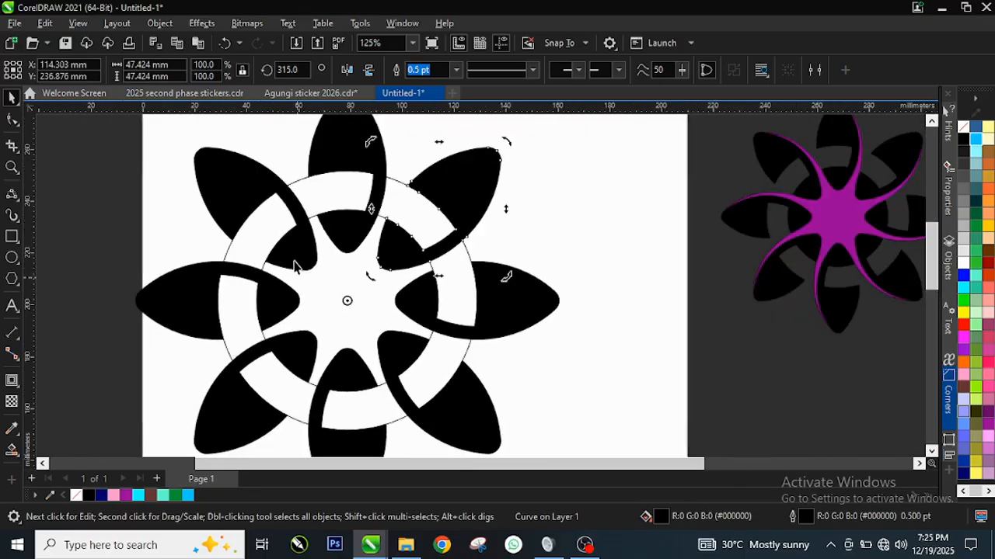
scroll(313, 266, "down", 1)
scroll(373, 138, "up", 1)
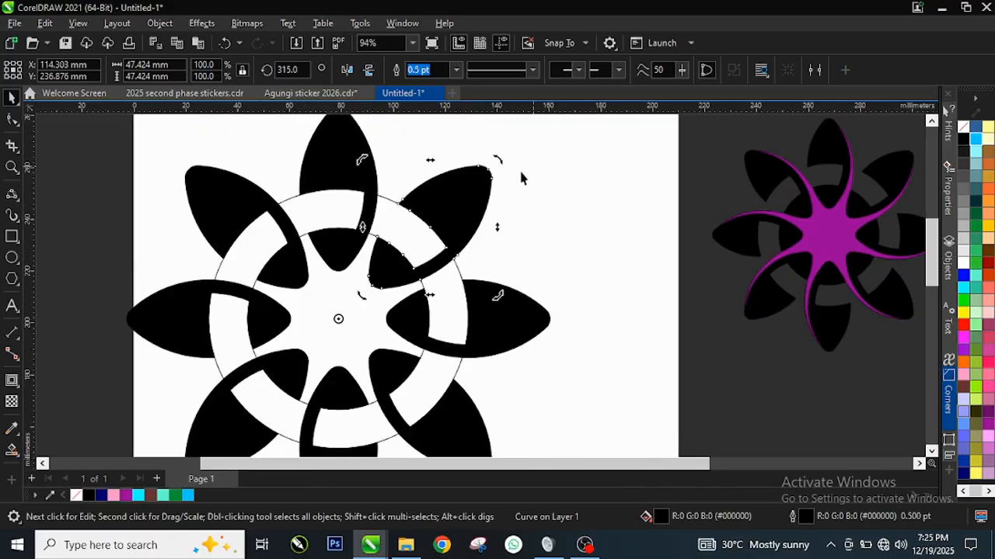
scroll(312, 330, "down", 1)
key("Escape")
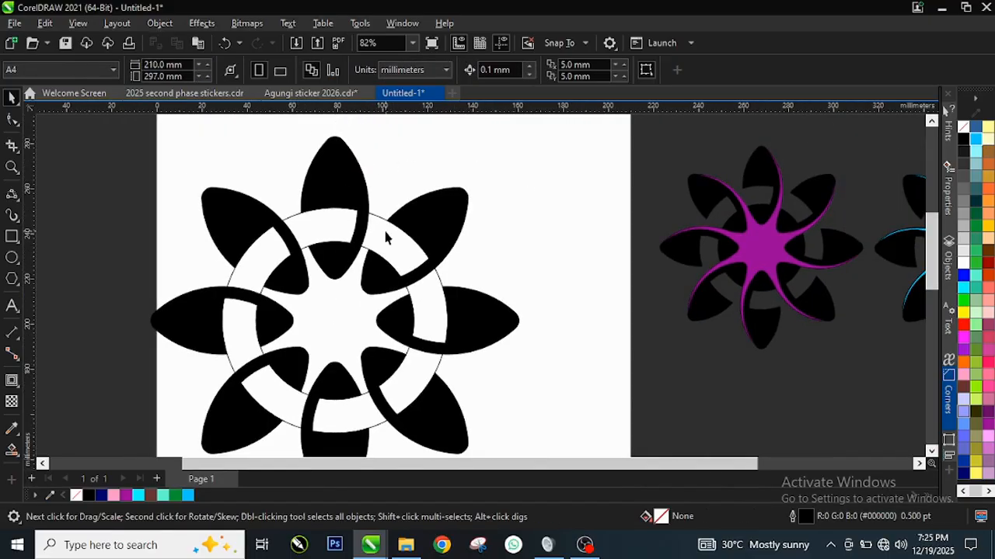
Draw a 3-Point Curve about 13 by 48 mm from the upper-right petal's inner-circle node to the top petal's tip, bulging outside the top petal's right edge.
scroll(386, 237, "up", 1)
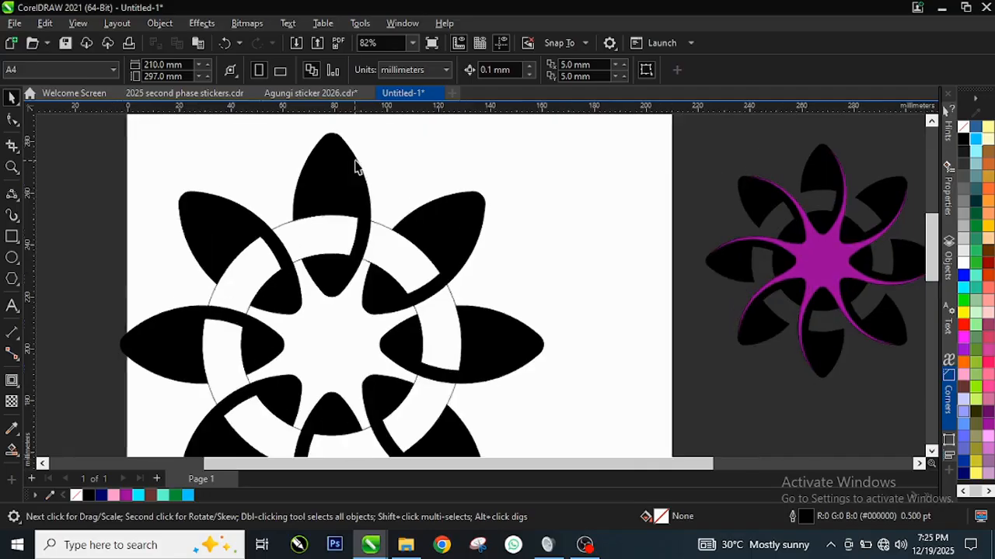
left_click(17, 197)
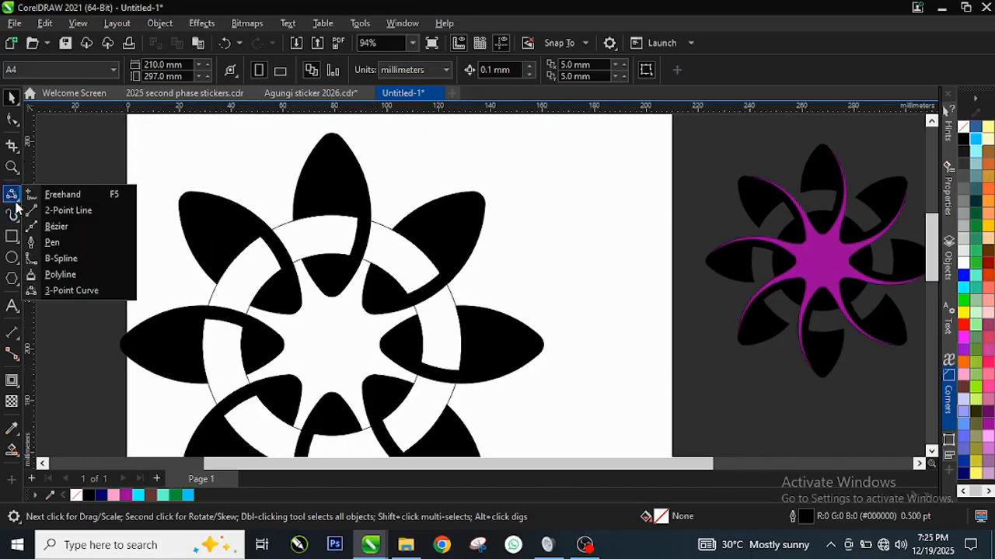
left_click(61, 290)
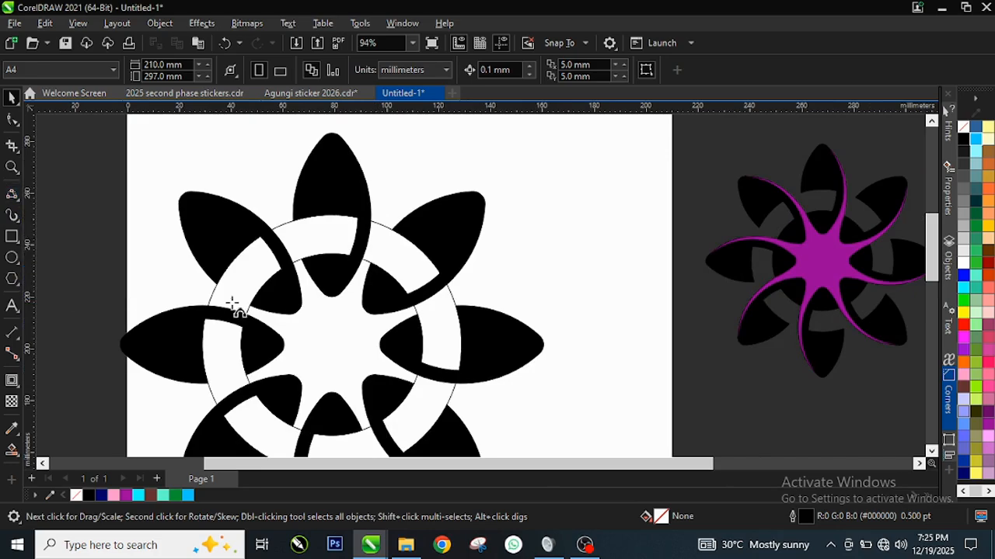
scroll(383, 197, "up", 1)
scroll(383, 197, "up", 1)
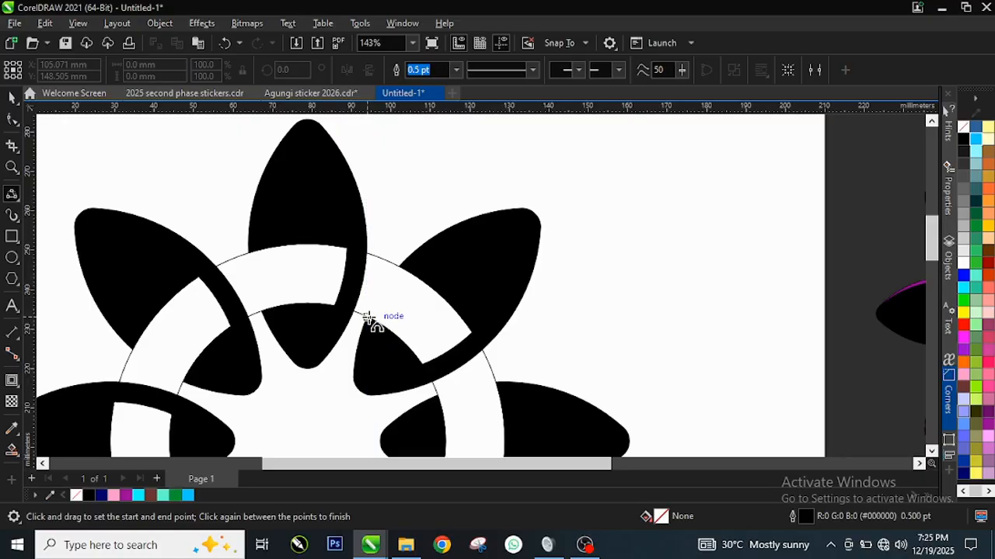
left_click_drag(367, 317, 331, 167)
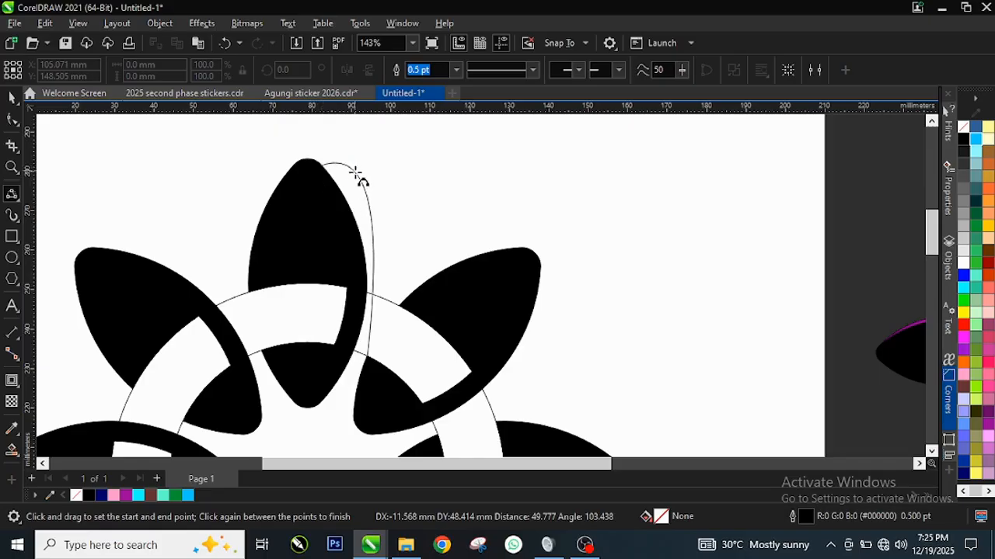
left_click(364, 225)
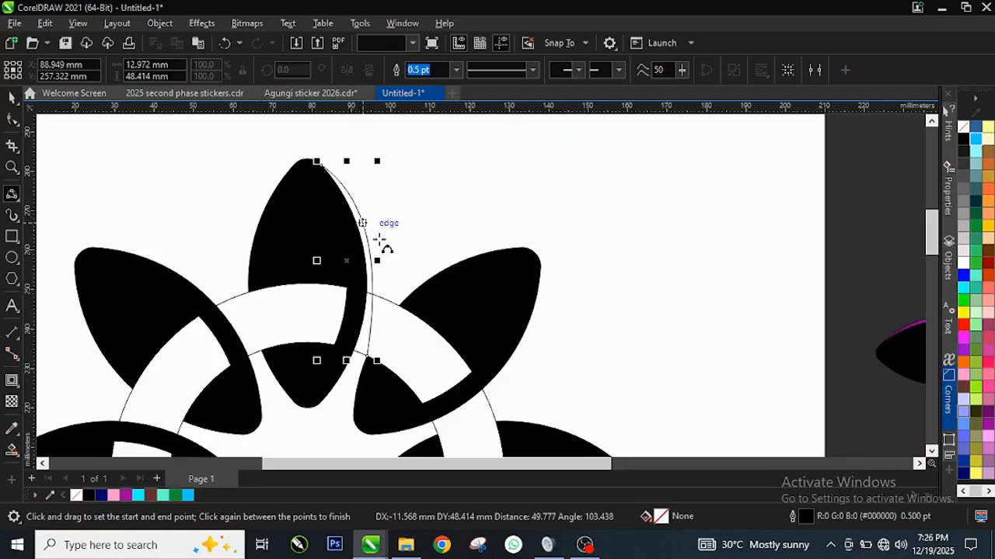
scroll(365, 225, "down", 2)
scroll(391, 220, "down", 3)
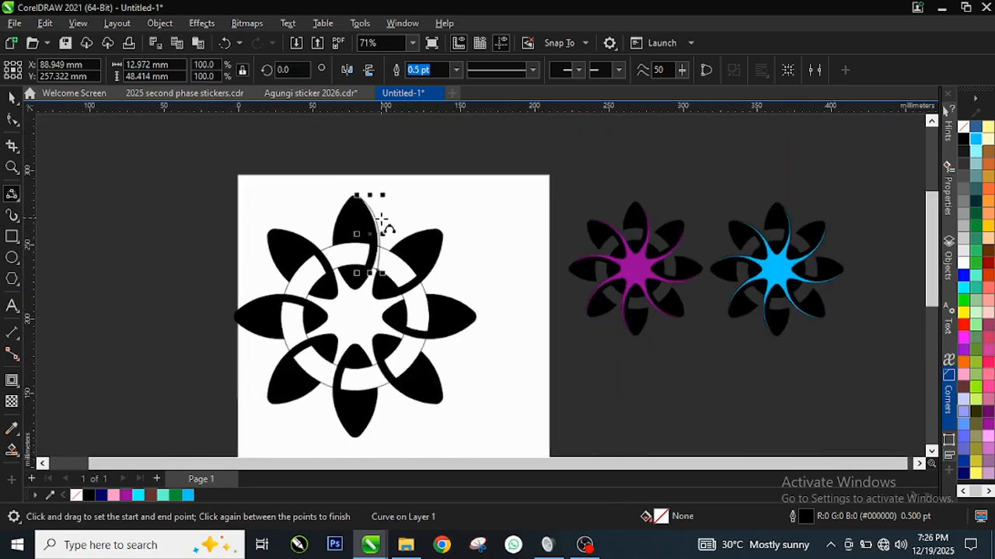
scroll(379, 250, "up", 4)
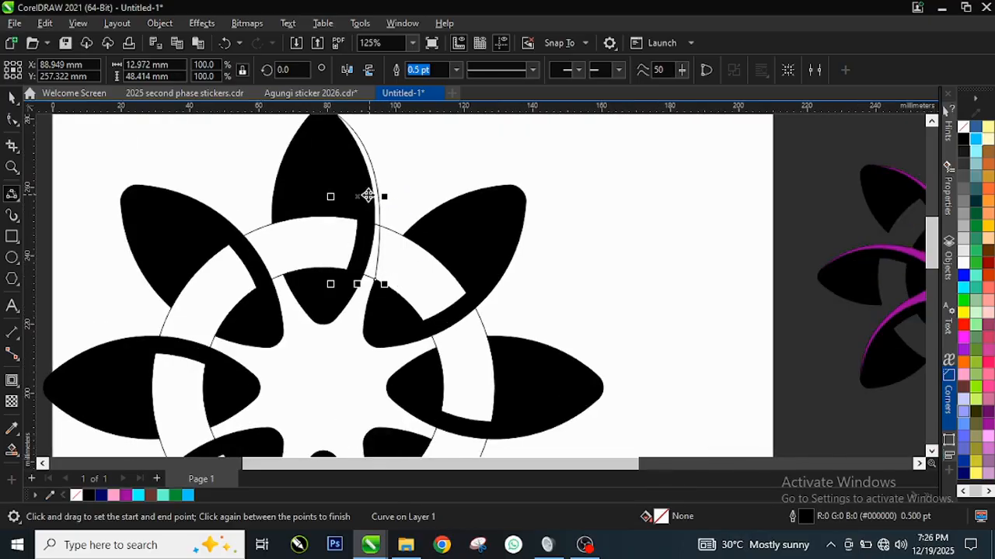
key("space")
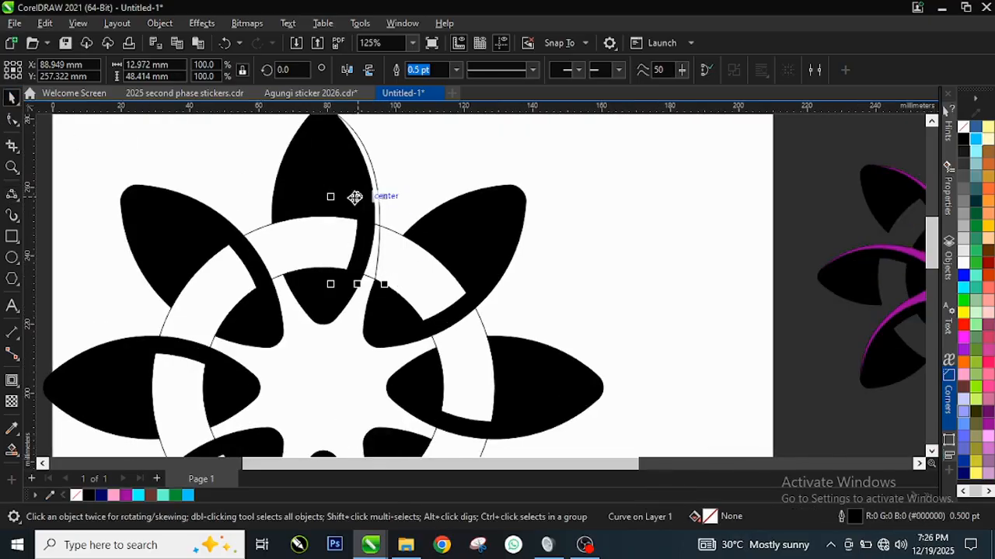
Set the curve's rotation pivot at the circles' centre and rotate a copy of it 45° counterclockwise, keeping the original curve.
left_click(357, 197)
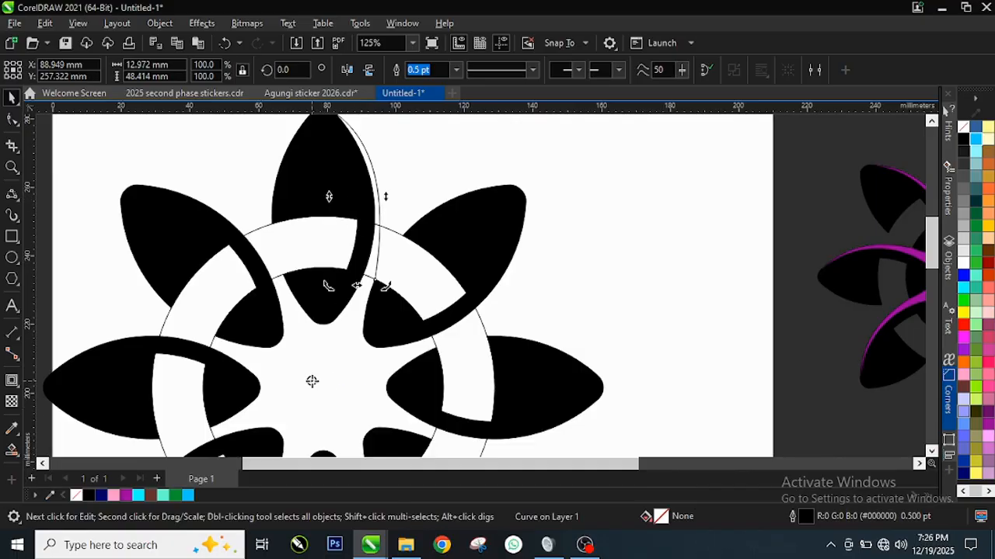
left_click_drag(311, 380, 326, 390)
scroll(359, 285, "down", 1)
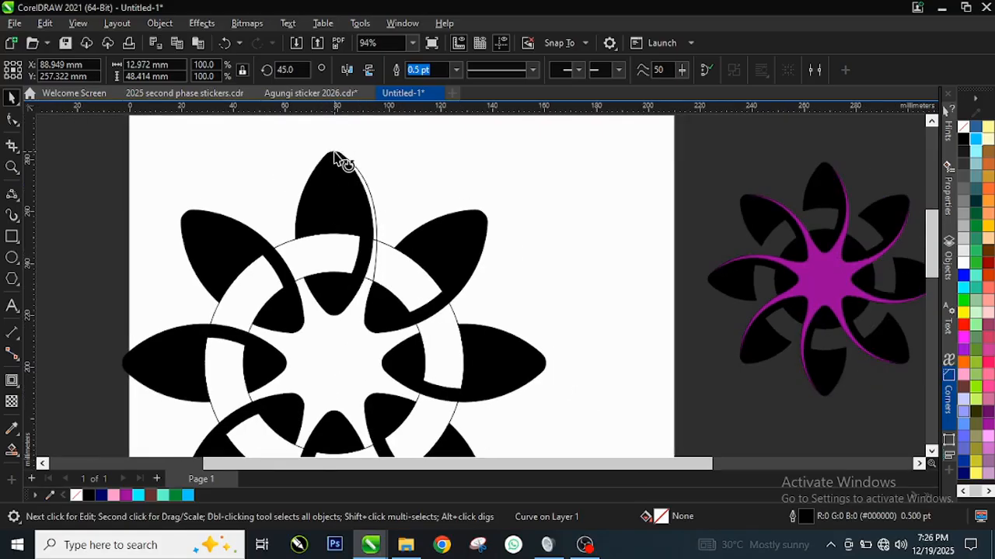
left_click_drag(336, 152, 193, 230)
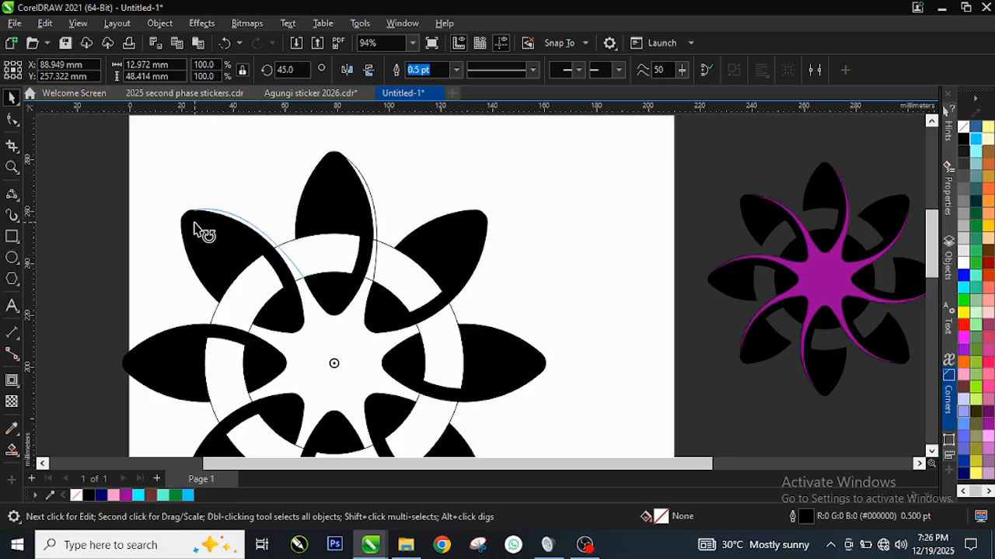
left_click_drag(196, 230, 195, 227)
scroll(206, 223, "up", 3)
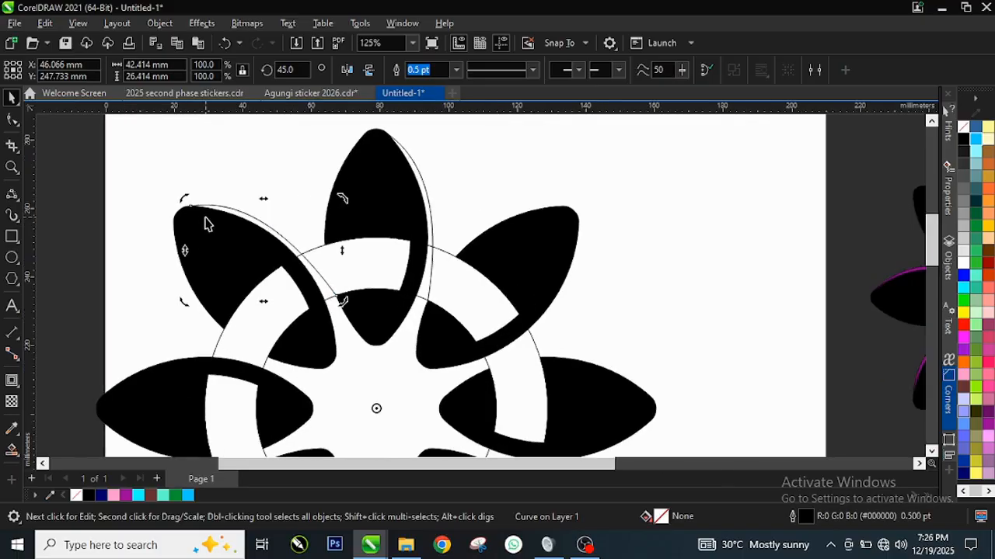
scroll(435, 357, "down", 4)
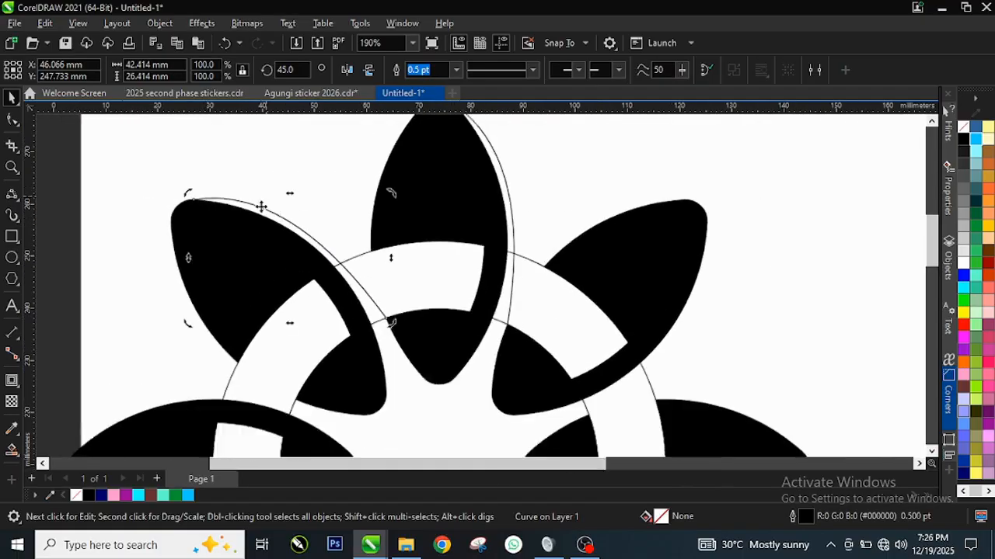
scroll(264, 326, "up", 1)
scroll(346, 183, "up", 1)
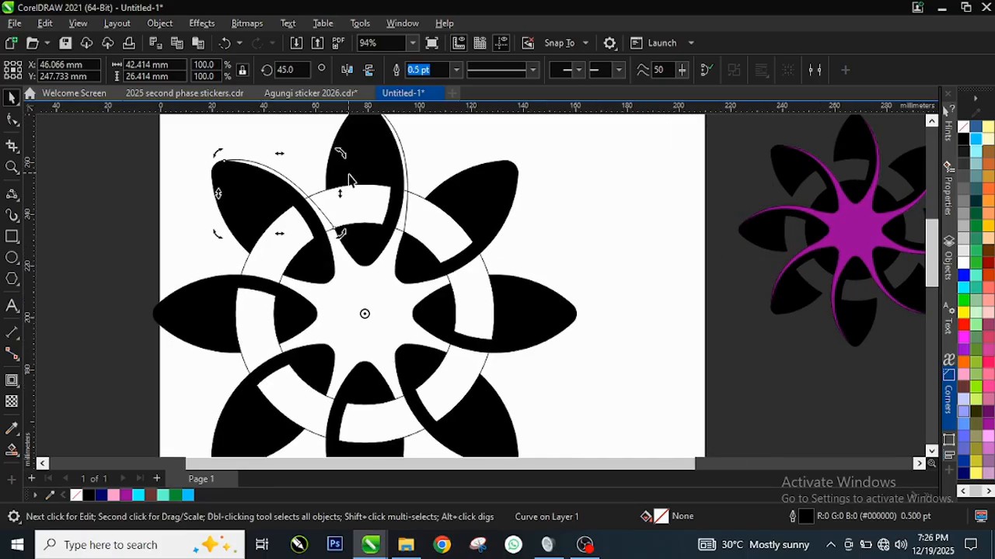
Repeat the 45° rotated duplication until each of the eight petals has its own outer curve, and deselect everything.
key("ctrl+r")
key("ctrl+r")
key("ctrl+r")
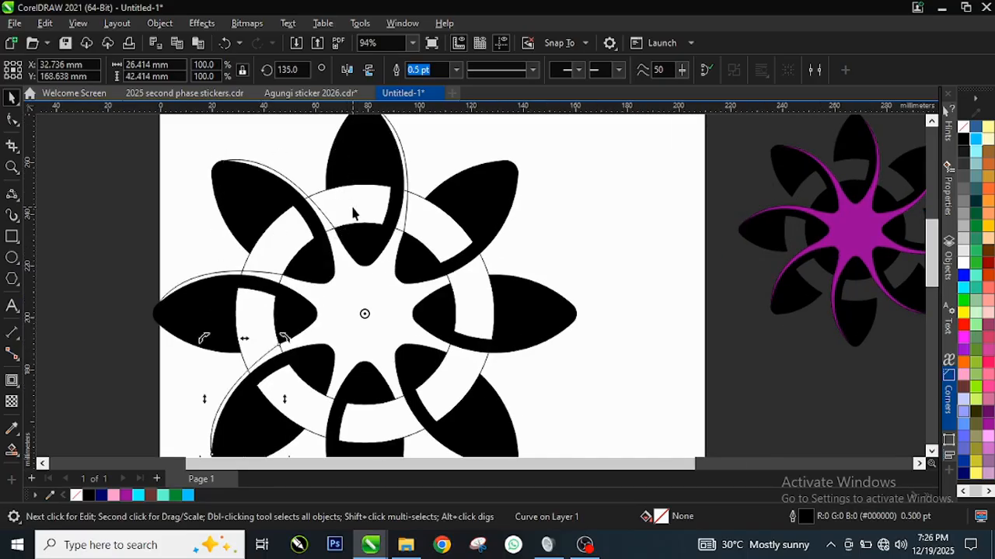
key("ctrl+r")
key("ctrl+r")
key("ctrl+r")
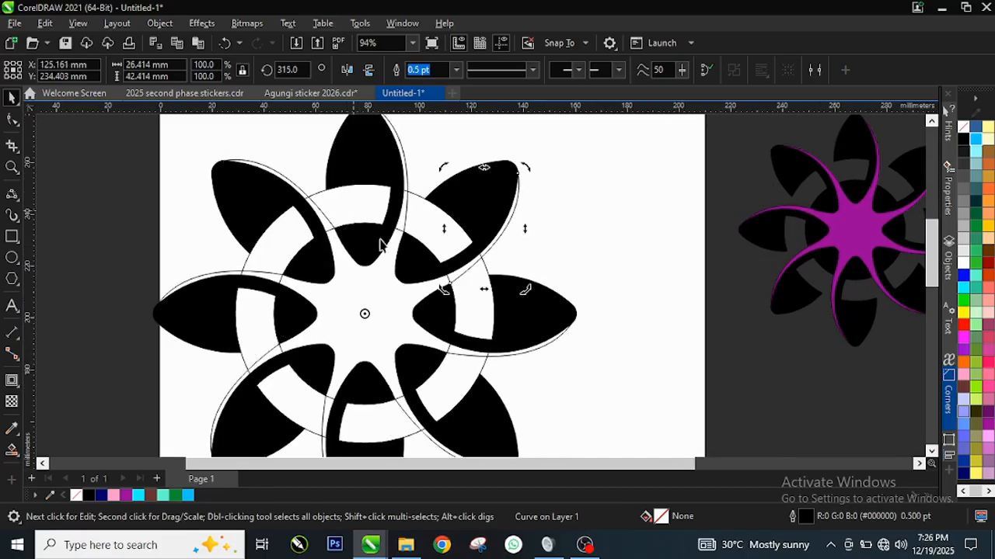
scroll(380, 246, "down", 1)
scroll(435, 264, "up", 1)
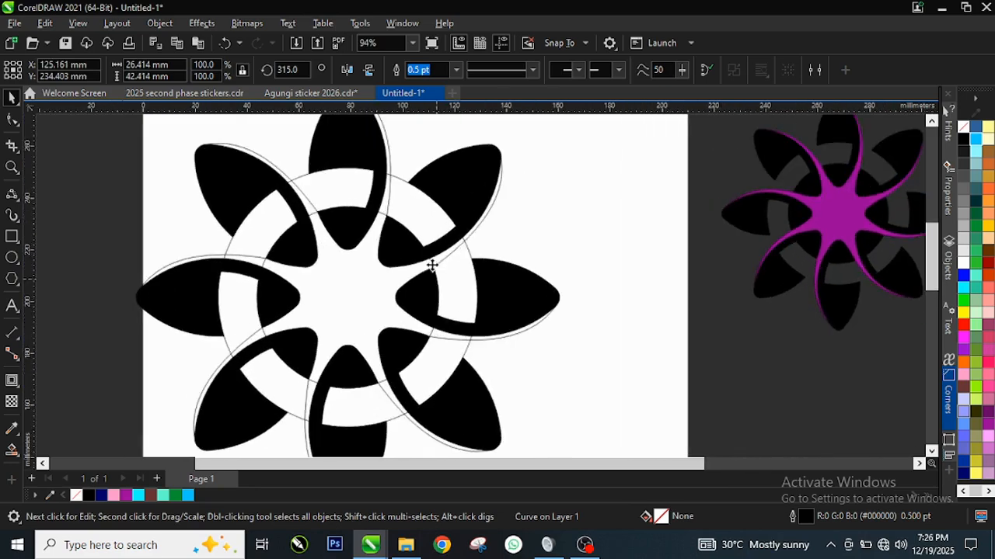
left_click(535, 204)
scroll(349, 318, "down", 1)
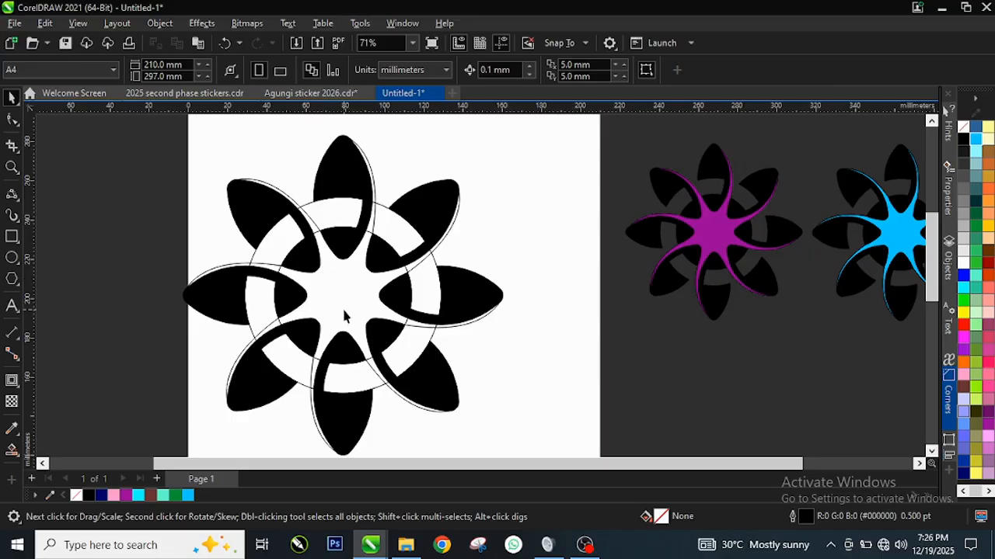
Move the 70 mm and 100 mm construction circles out of the flower and delete both.
left_click(344, 298)
left_click_drag(345, 298, 558, 210)
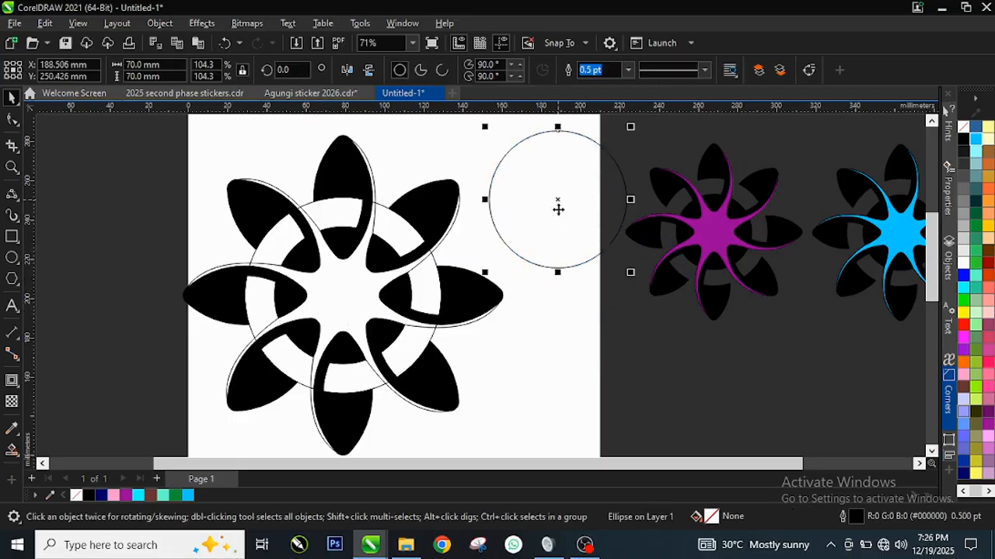
right_click(551, 205)
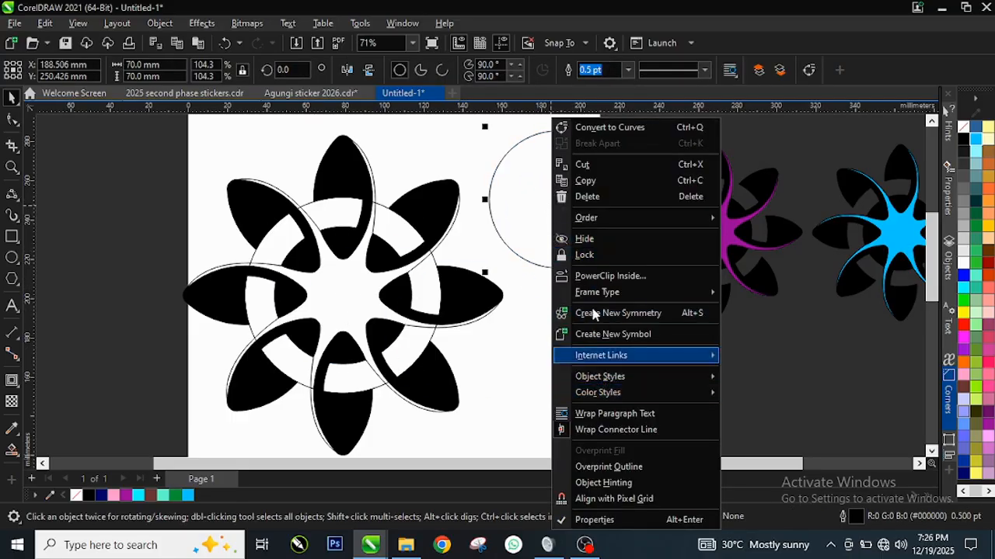
left_click(587, 197)
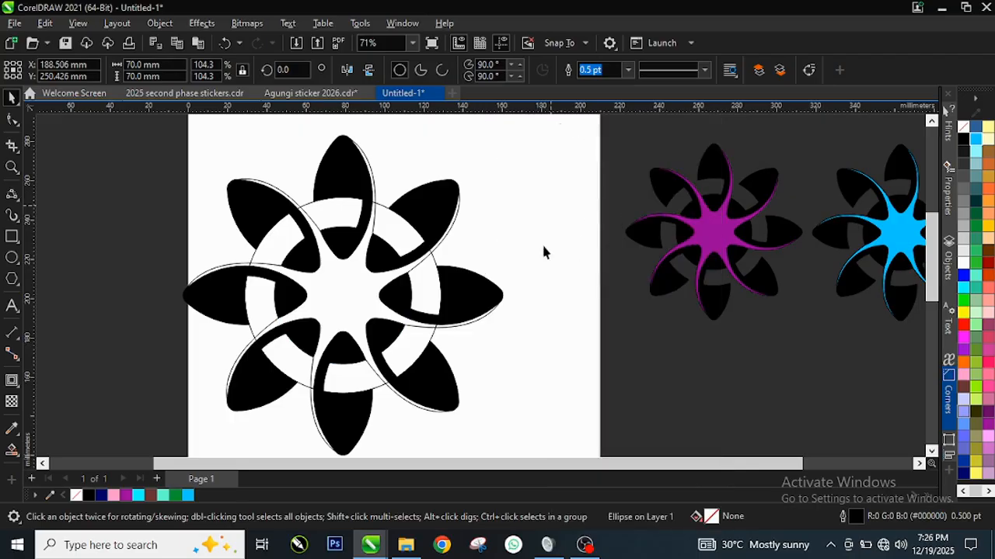
left_click(334, 291)
left_click_drag(335, 291, 561, 196)
right_click(561, 196)
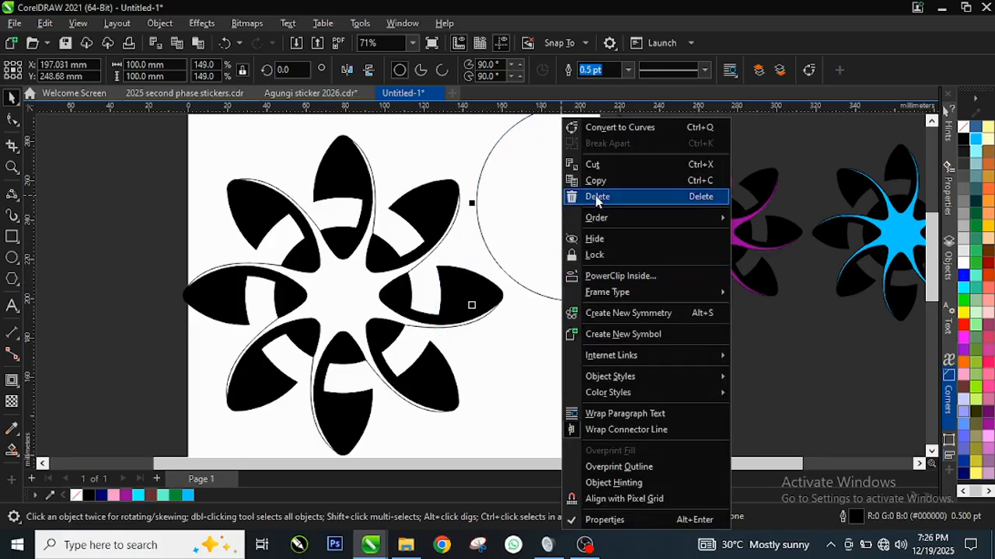
left_click(595, 197)
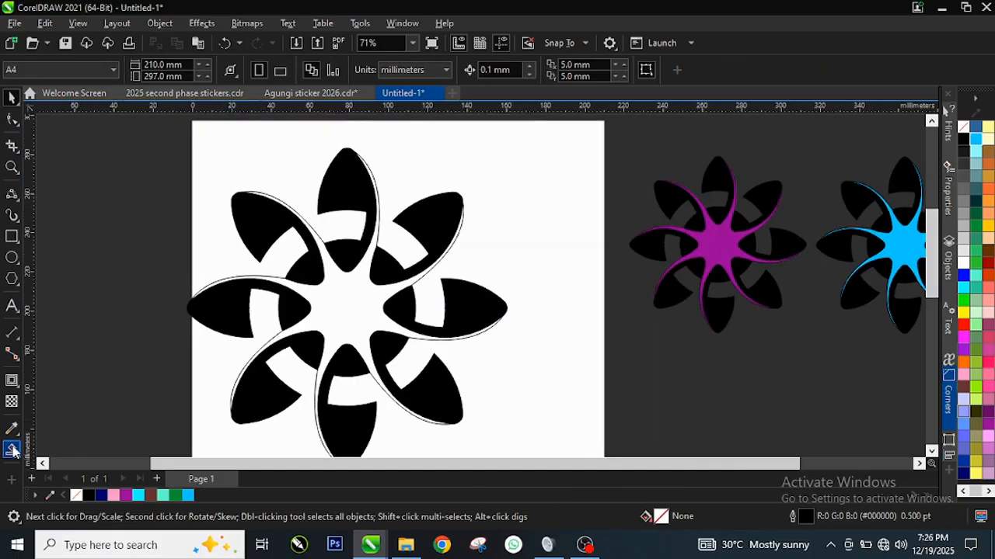
Smart Fill the enclosed star-shaped swirl region between the petals and curves, keeping the new shape in place.
left_click(12, 454)
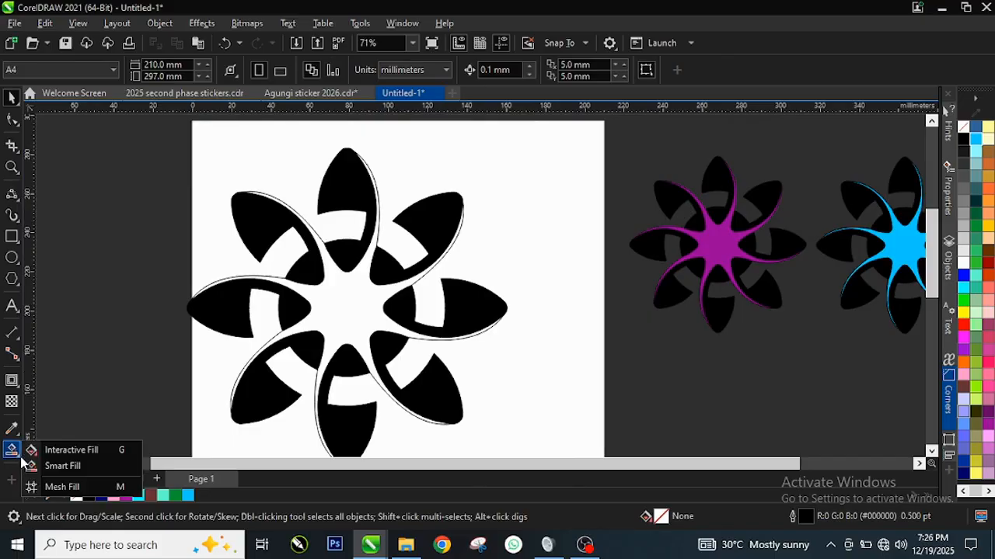
left_click(68, 466)
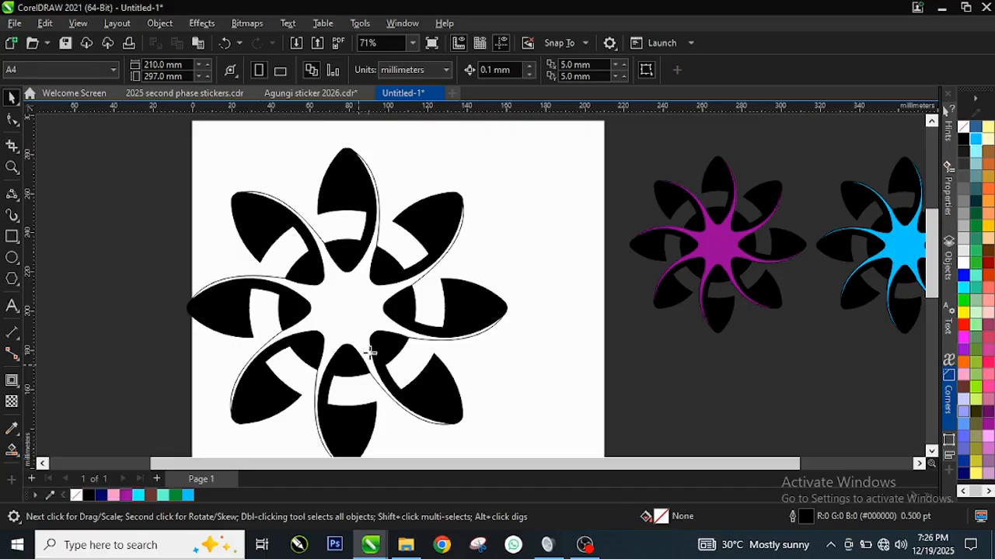
left_click(339, 304)
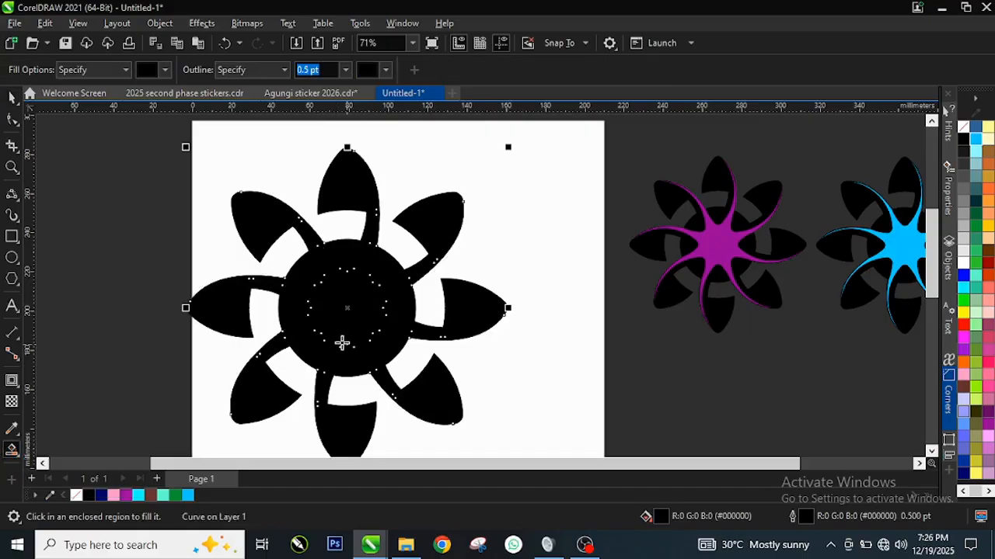
key("space")
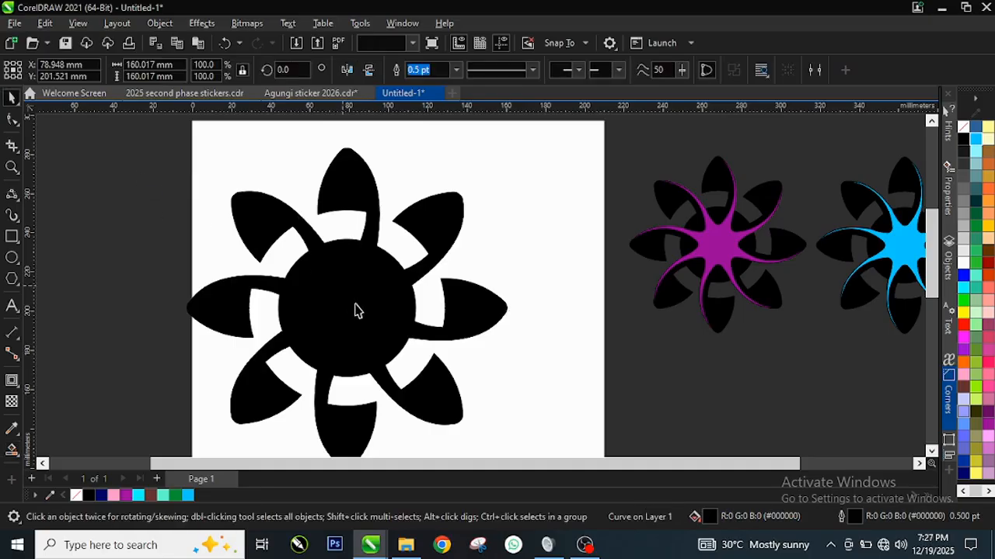
left_click_drag(344, 306, 437, 261)
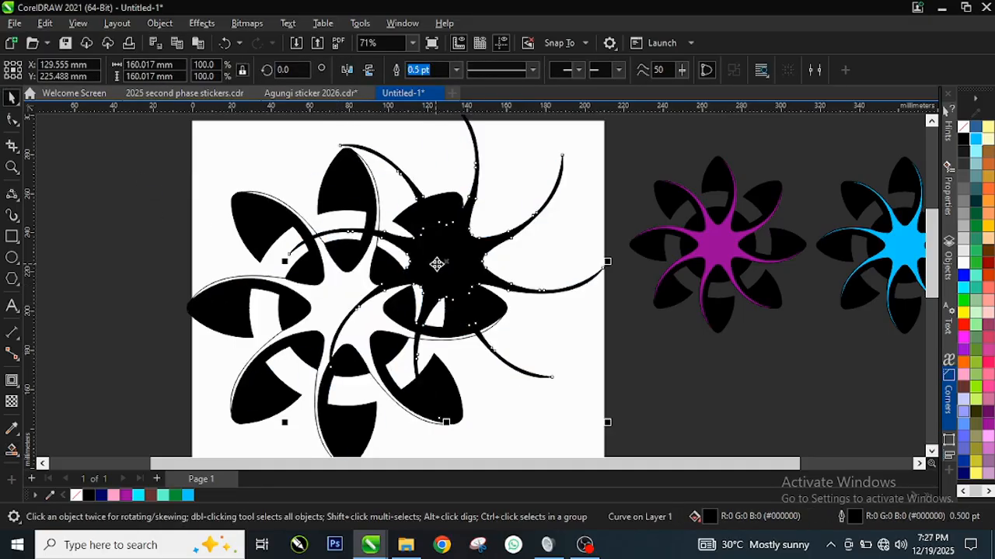
key("ctrl+z")
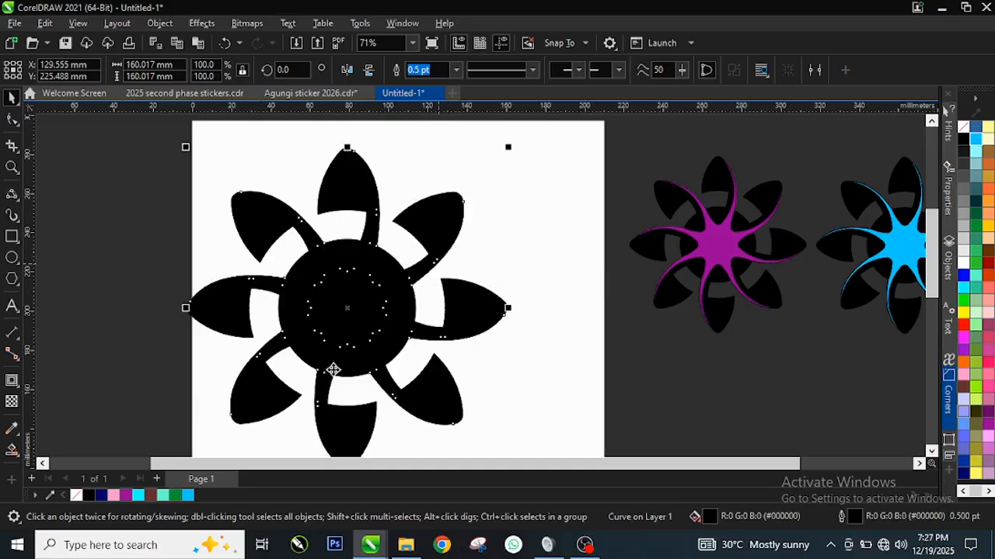
Try Sky Blue, Deep Violet, Deep Navy Blue and Grass Green as fill colours on the central swirl.
left_click(186, 497)
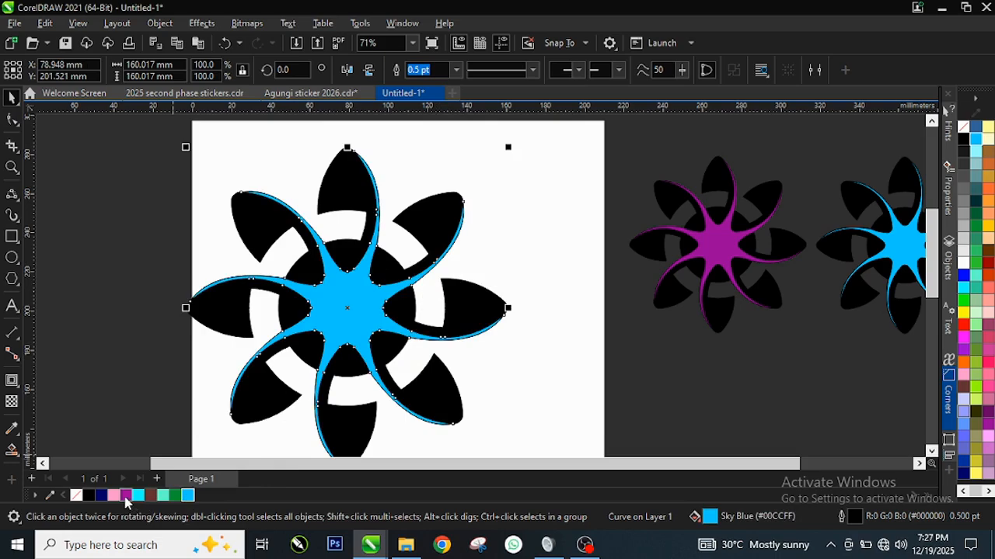
left_click(125, 498)
left_click(102, 497)
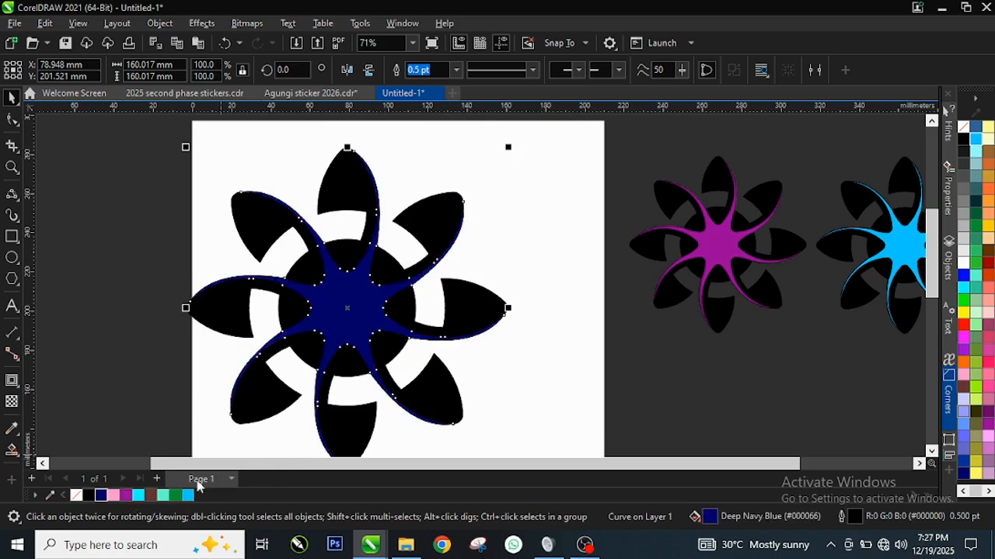
left_click(176, 496)
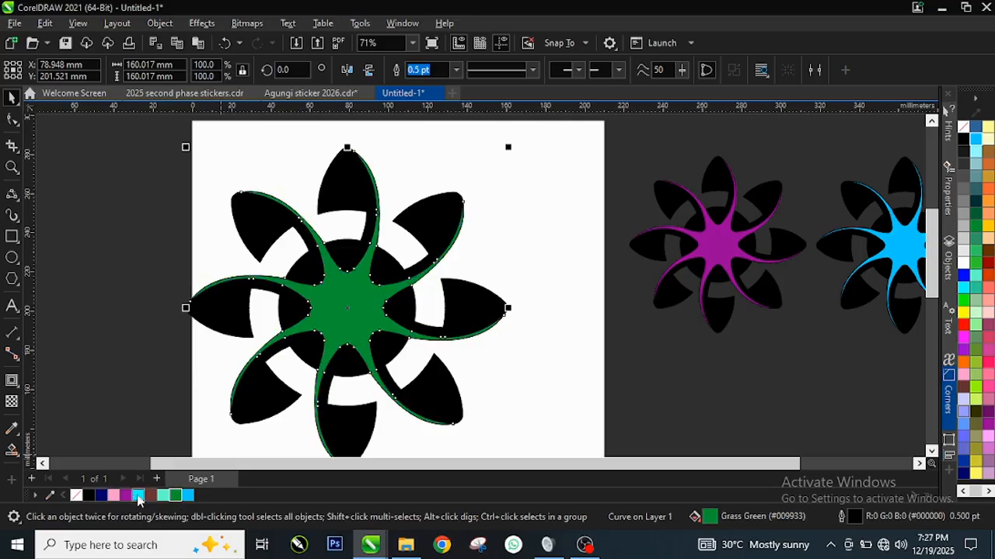
left_click(125, 498)
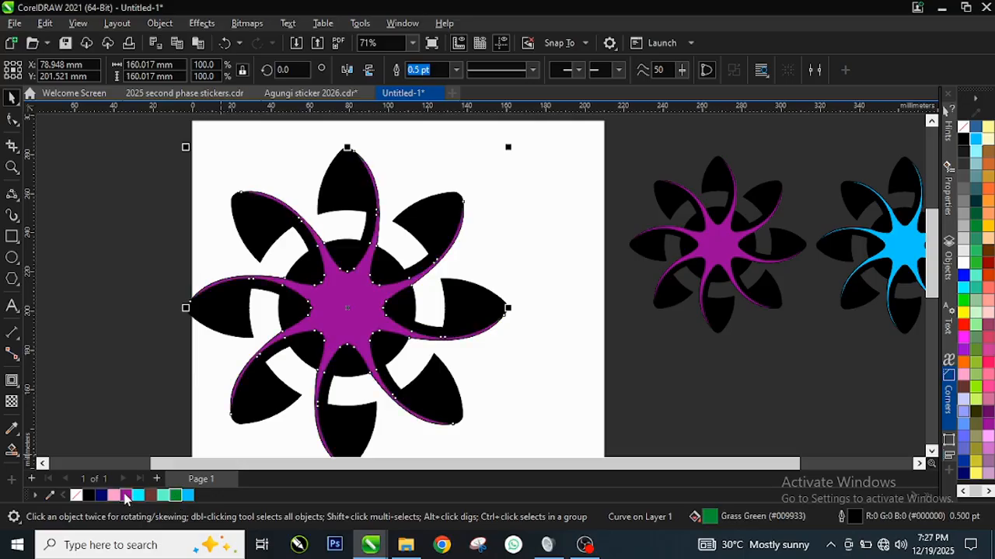
left_click(188, 496)
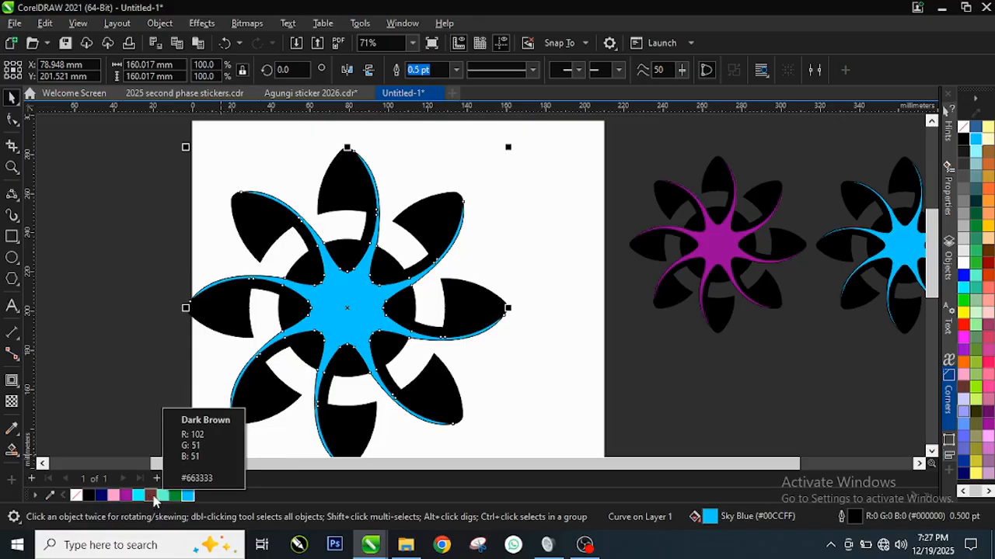
Fill the central swirl shape with Pink (#FF99CC).
left_click(114, 496)
scroll(348, 316, "down", 1)
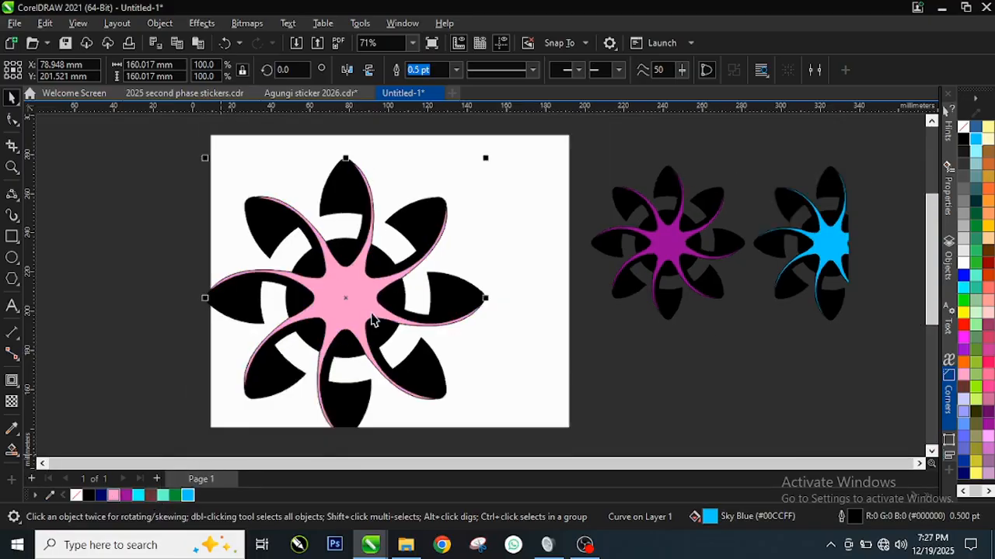
scroll(362, 308, "up", 2)
scroll(350, 304, "down", 1)
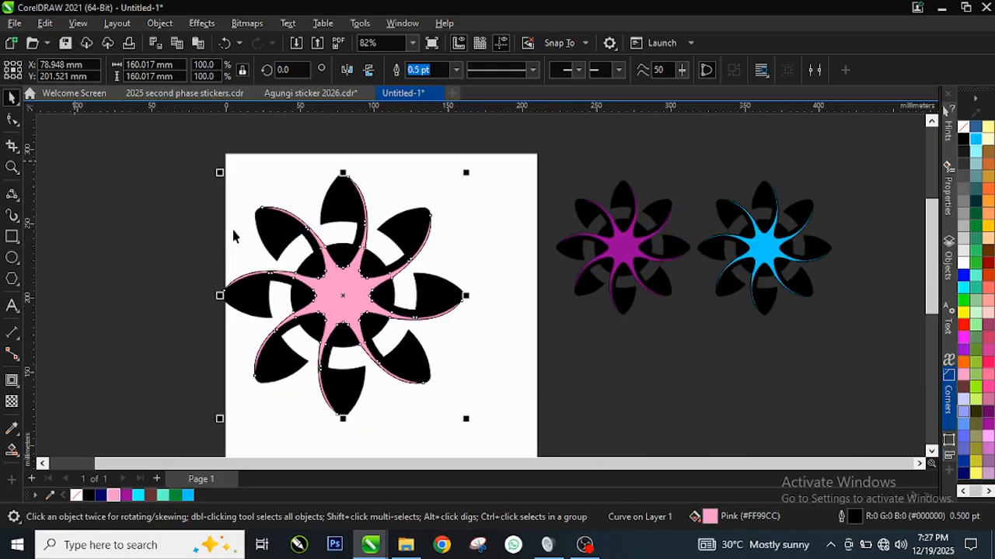
Select the entire flower with its swirl and curves, and move it about 25.5 mm right and 2.5 mm up on the page.
left_click_drag(186, 141, 472, 417)
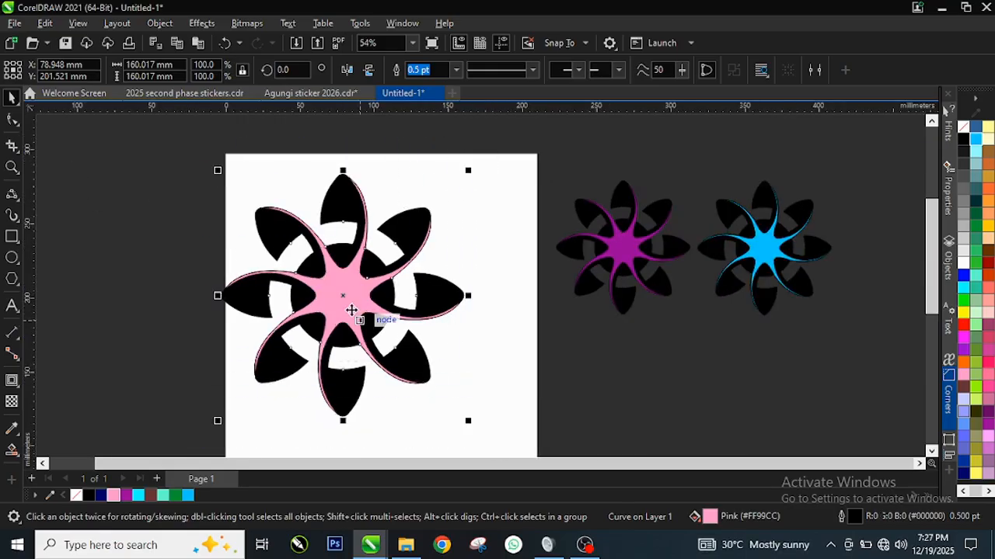
left_click_drag(351, 311, 385, 307)
scroll(663, 273, "up", 4)
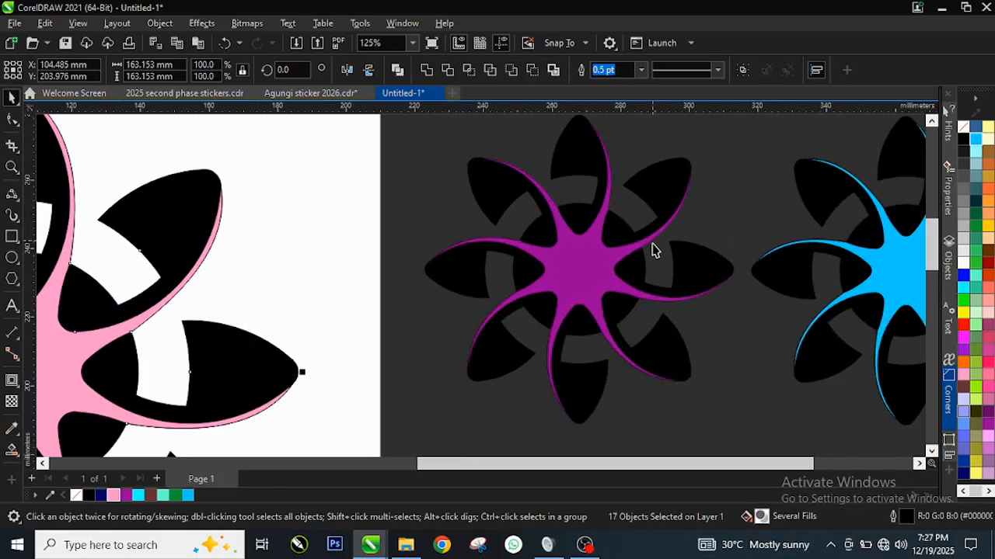
scroll(317, 267, "up", 1)
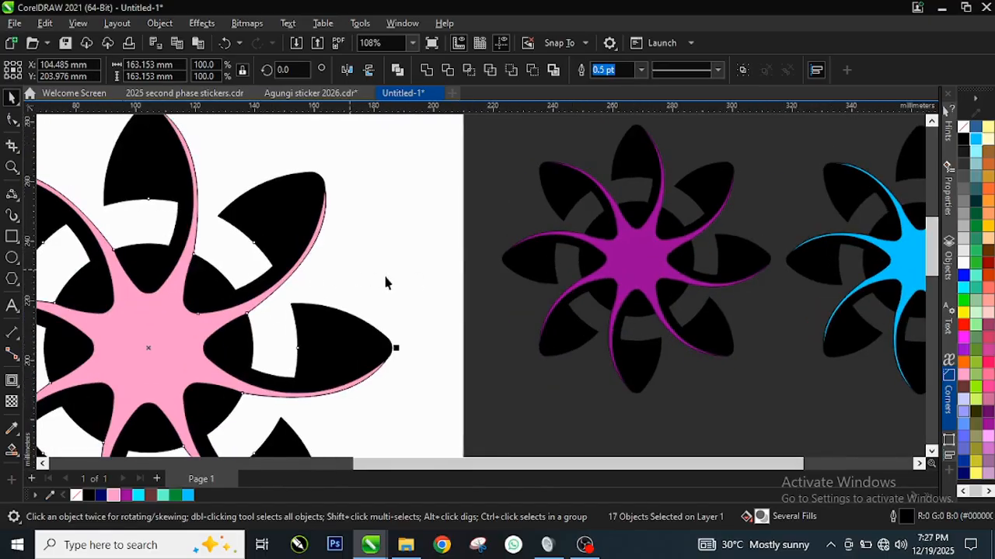
scroll(383, 273, "down", 1)
scroll(256, 311, "up", 1)
scroll(300, 300, "down", 2)
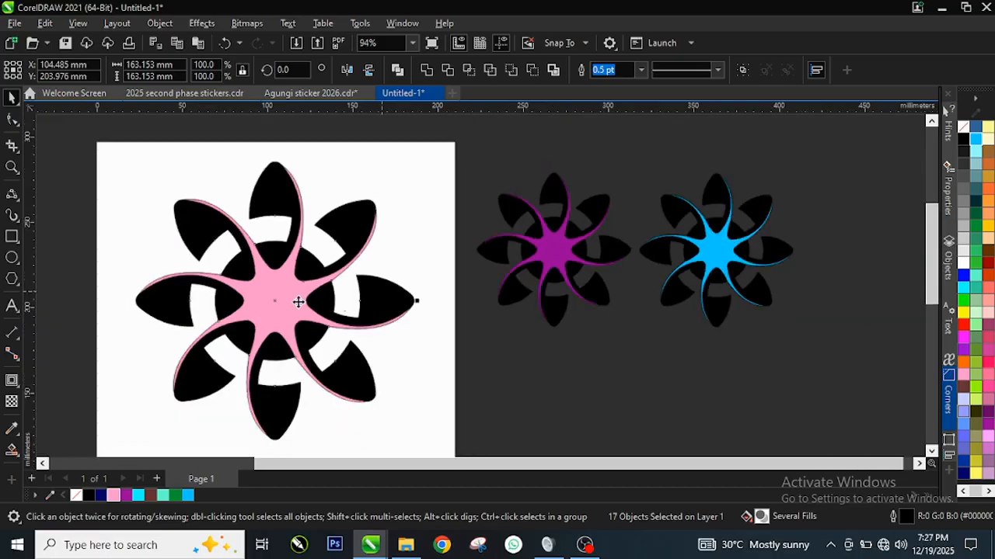
scroll(202, 348, "up", 2)
scroll(303, 287, "down", 1)
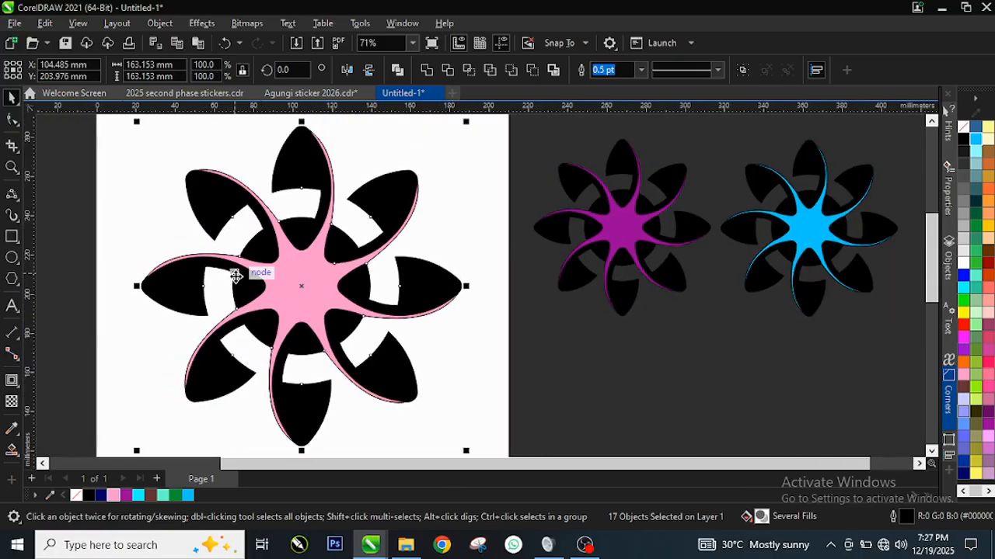